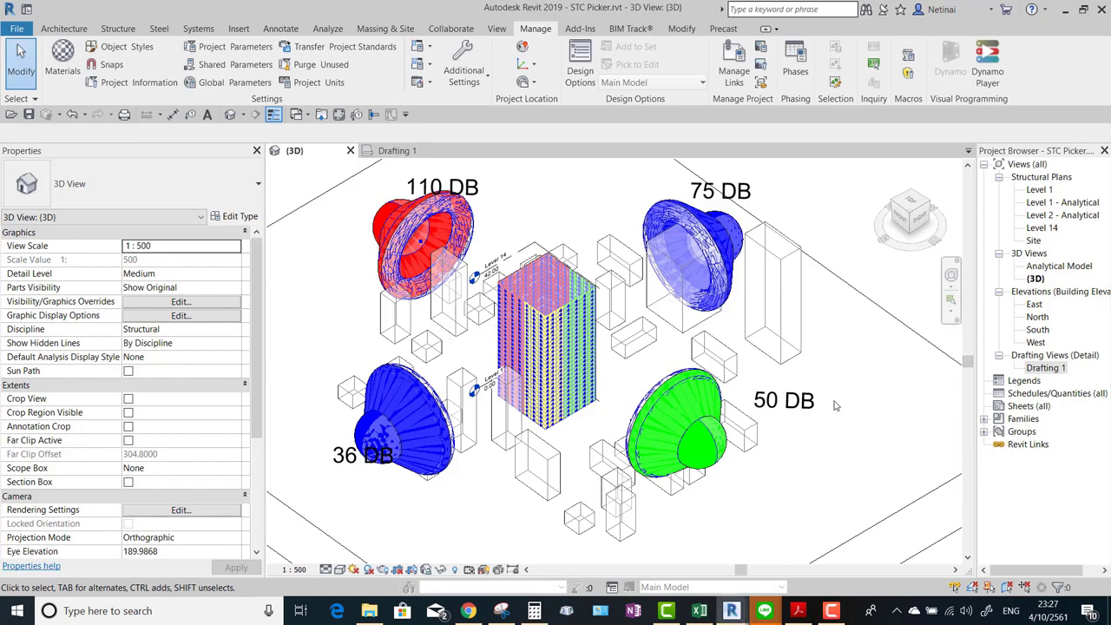
click(467, 611)
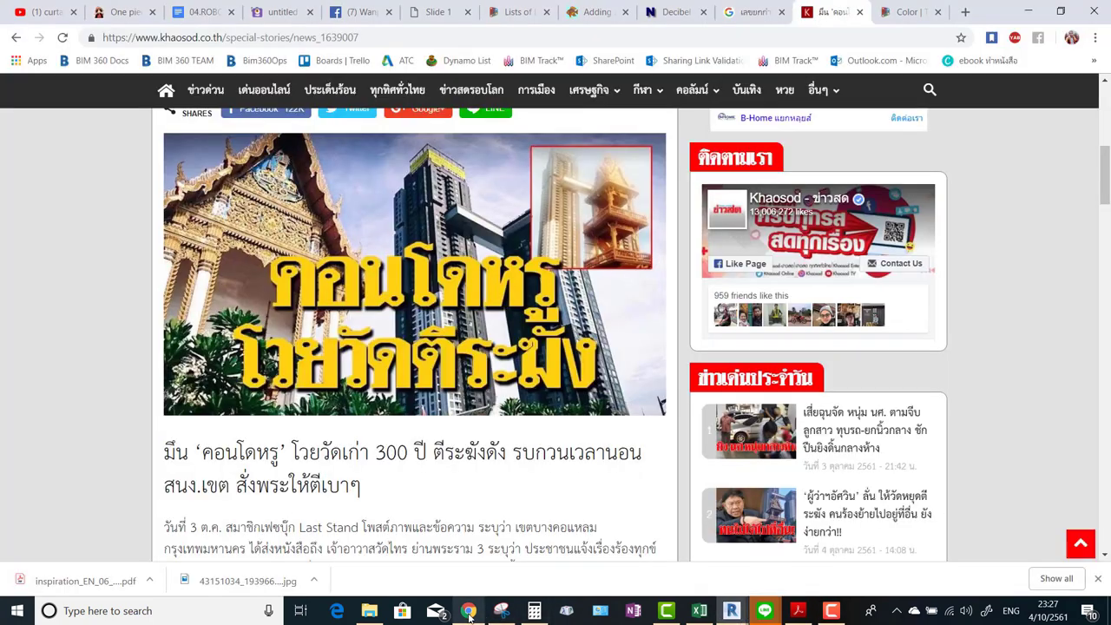
scroll(466, 301, up, 3)
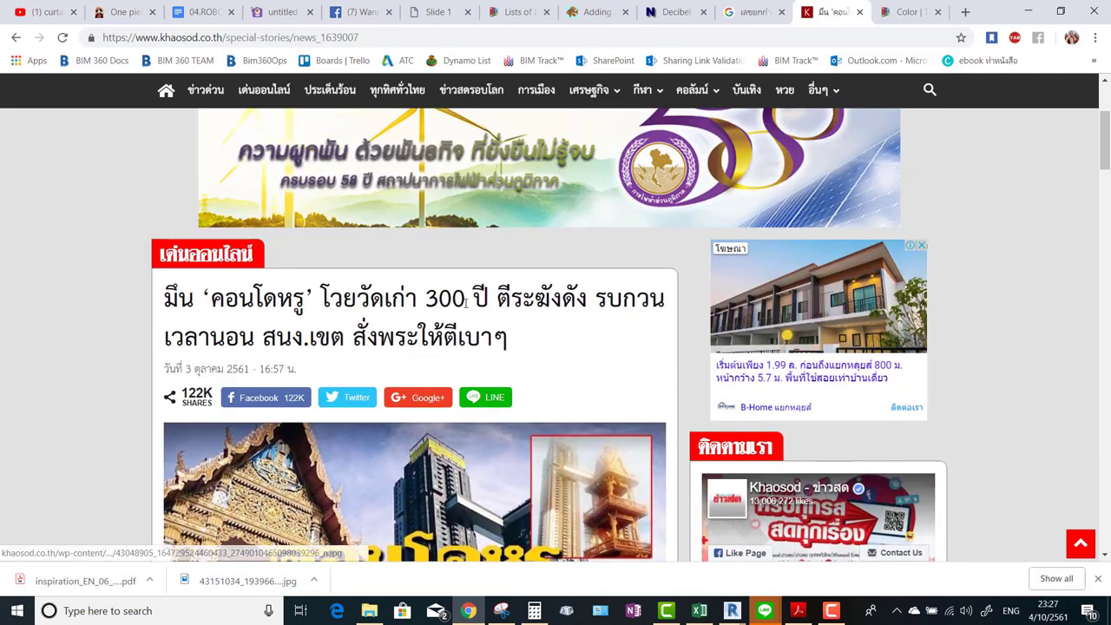
scroll(310, 313, down, 1)
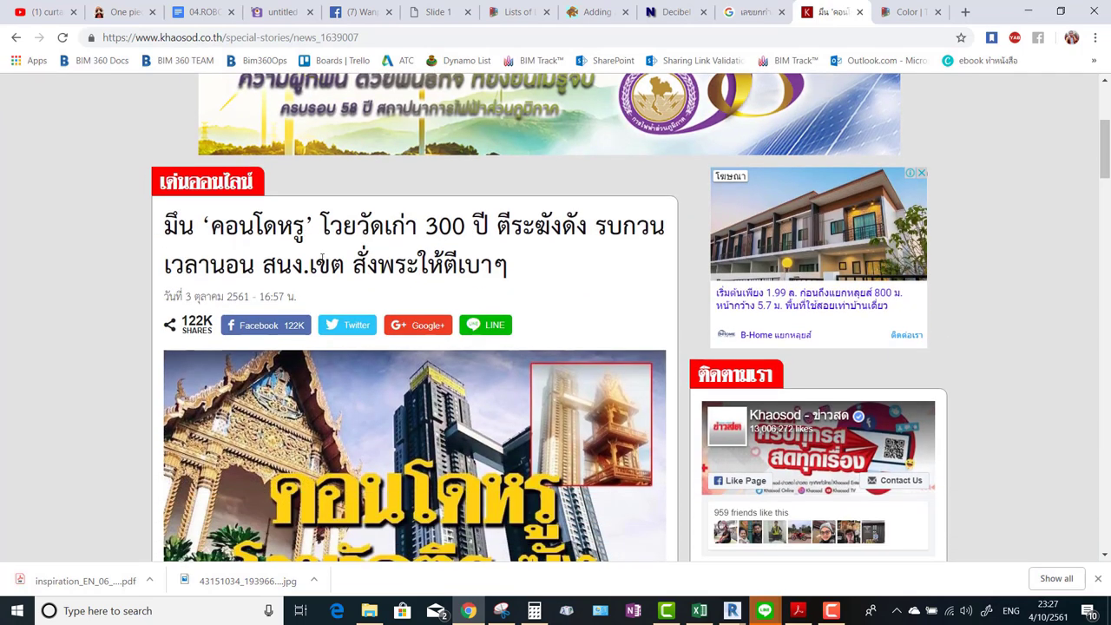
scroll(313, 390, down, 1)
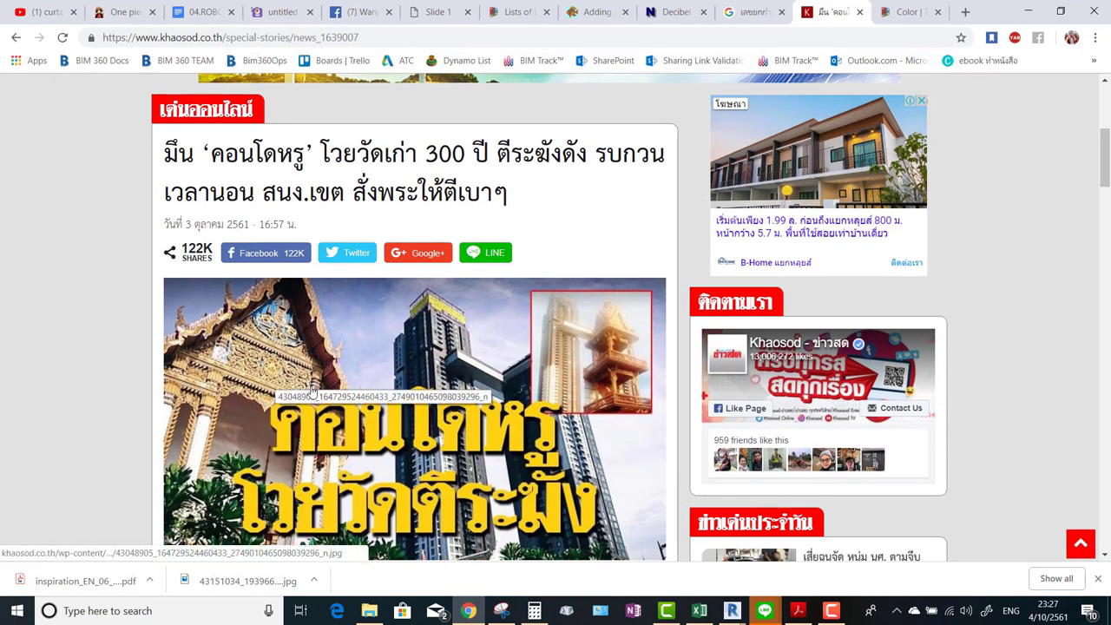
scroll(382, 380, down, 2)
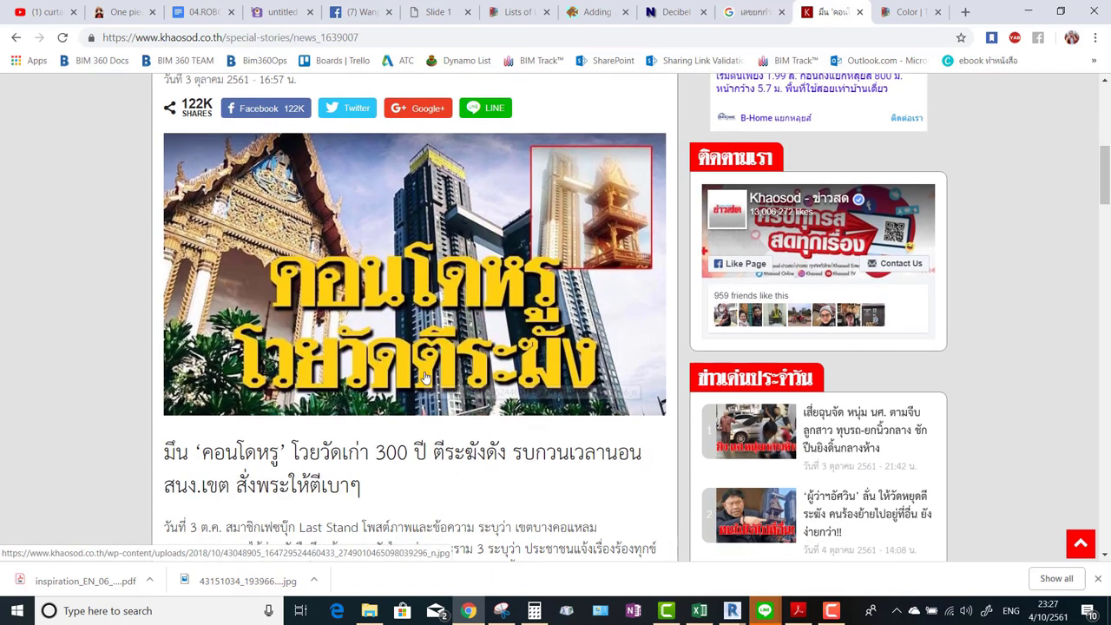
scroll(440, 394, up, 1)
scroll(500, 389, down, 1)
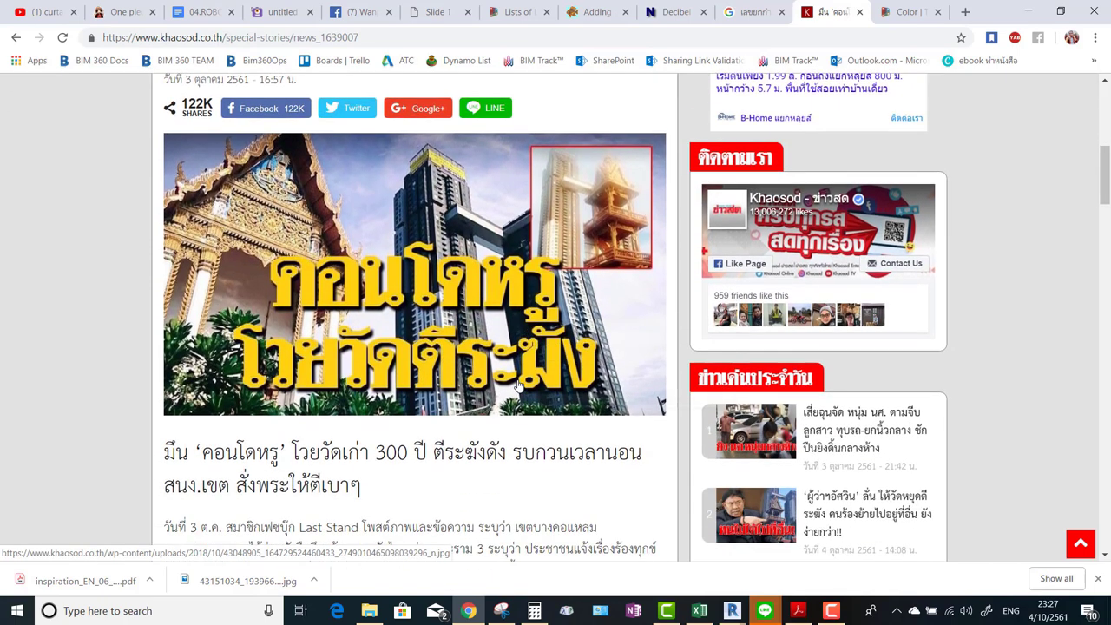
scroll(518, 385, down, 1)
scroll(518, 387, up, 1)
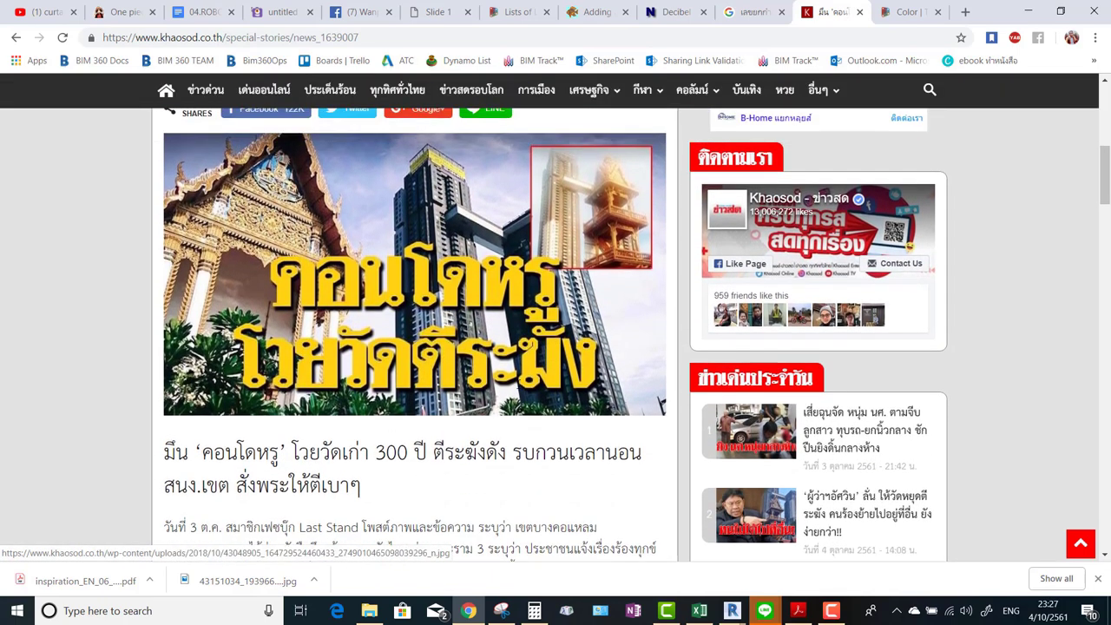
scroll(518, 390, up, 2)
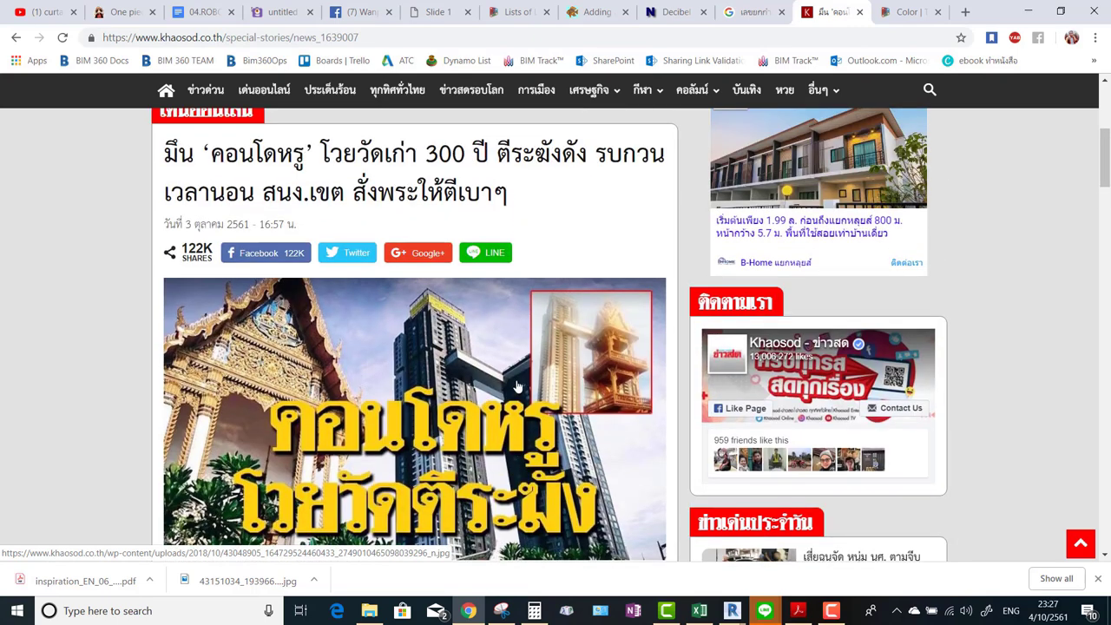
scroll(514, 382, down, 1)
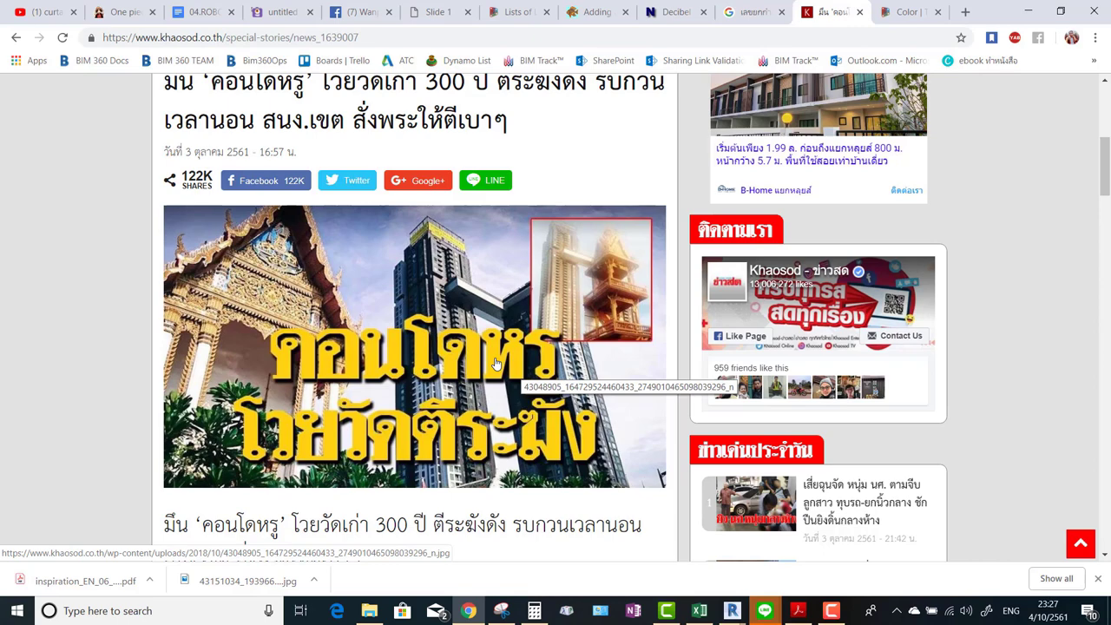
Bring Revit forward, orbit the tower view and select the red 110 DB cone (Sound Level 110).
click(1093, 11)
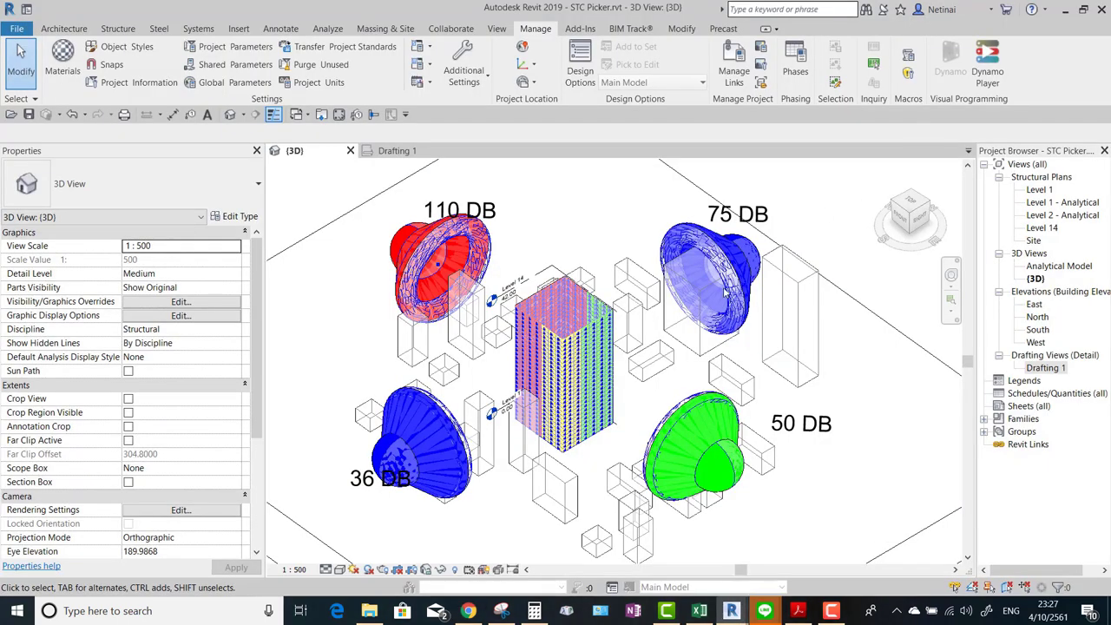
mouse_move(813, 390)
shift+middle_down()
mouse_move(869, 401)
mouse_move(895, 421)
shift+middle_up()
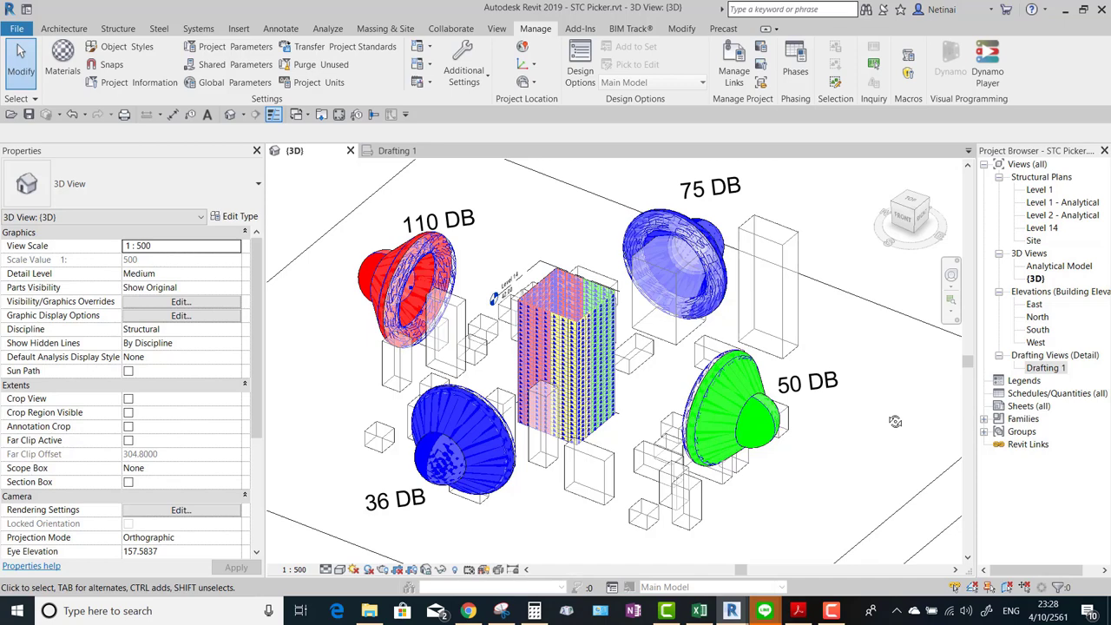
shift+middle_drag(840, 380, 816, 436)
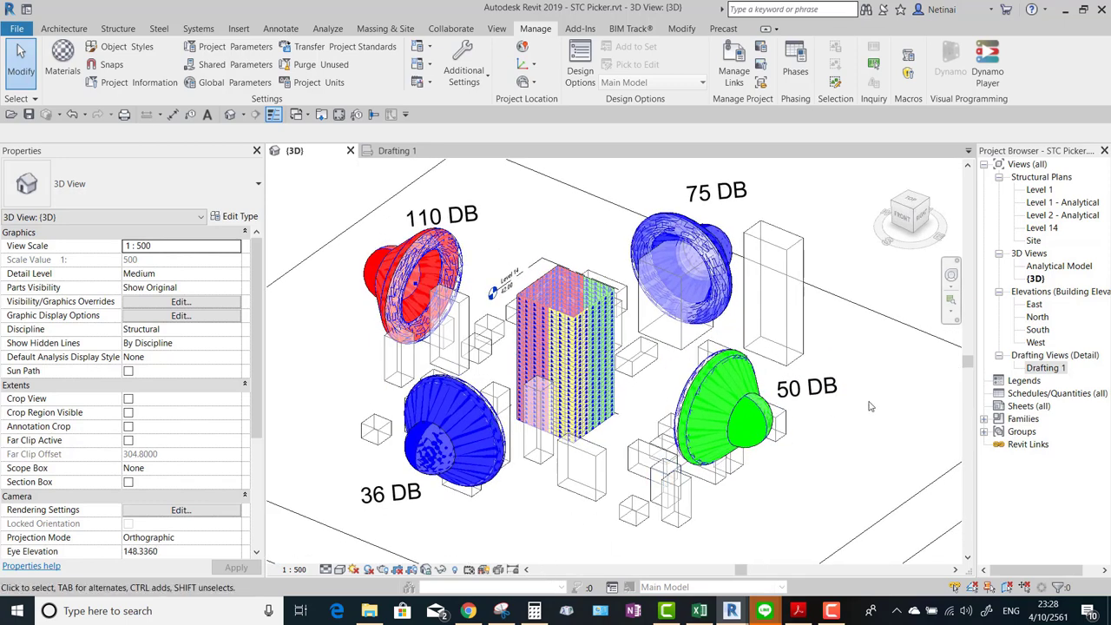
middle_drag(872, 402, 874, 423)
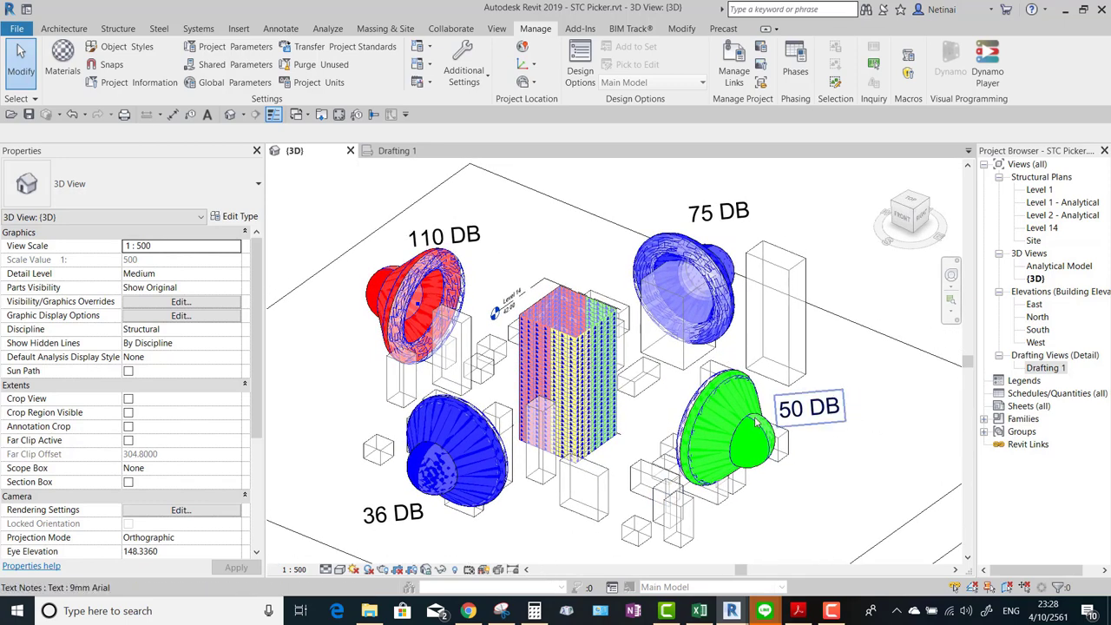
middle_drag(572, 536, 548, 521)
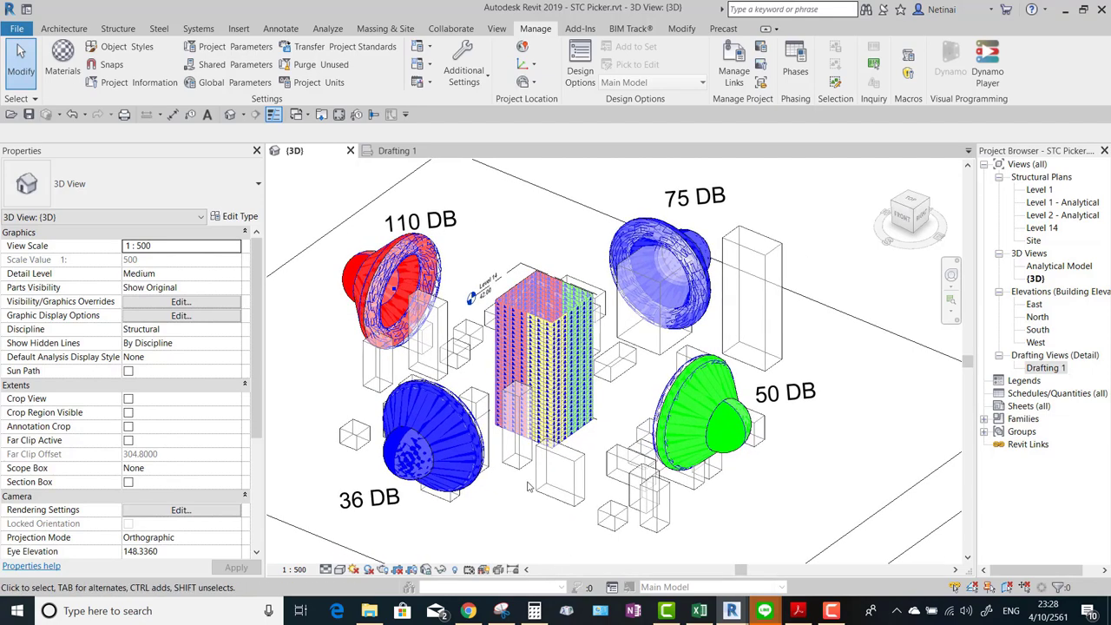
mouse_move(514, 237)
shift+middle_down()
mouse_move(799, 310)
mouse_move(633, 365)
shift+middle_up()
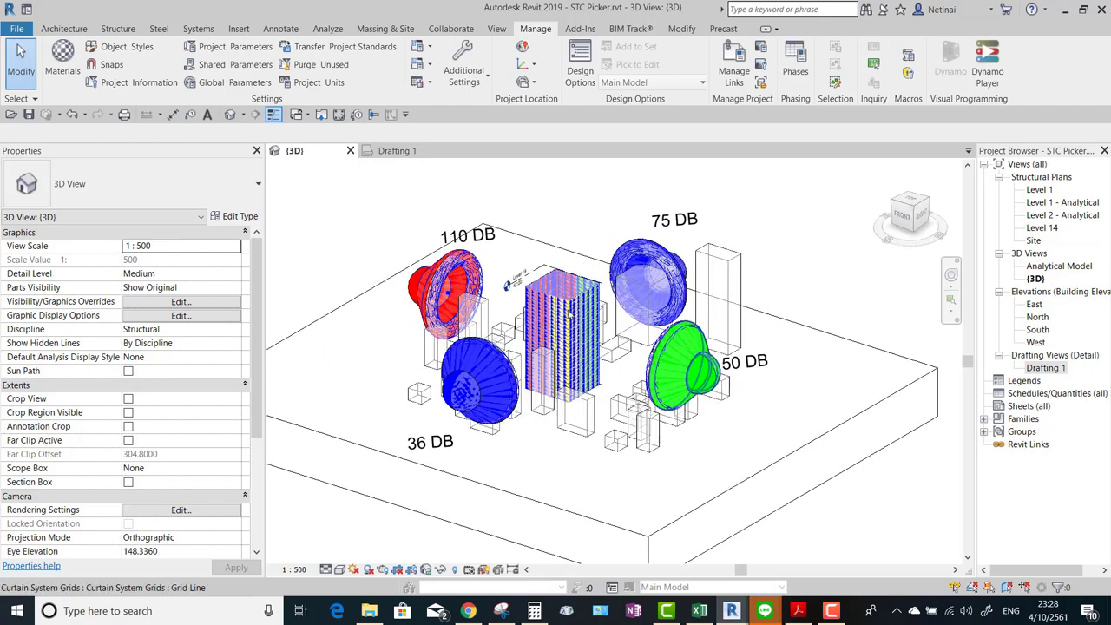
scroll(634, 365, up, 1)
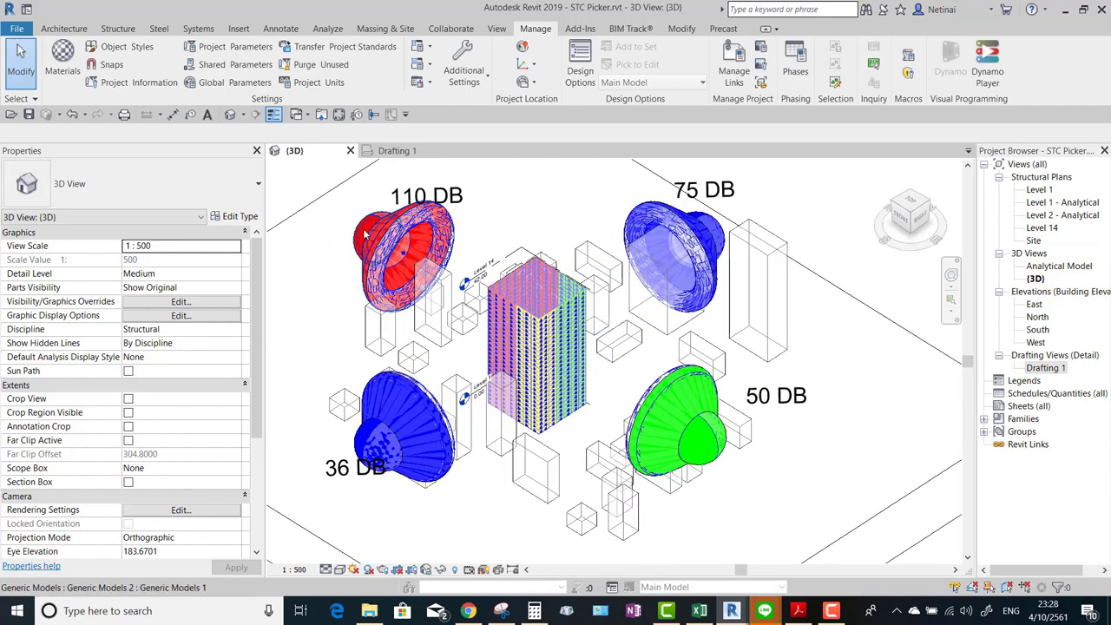
click(475, 216)
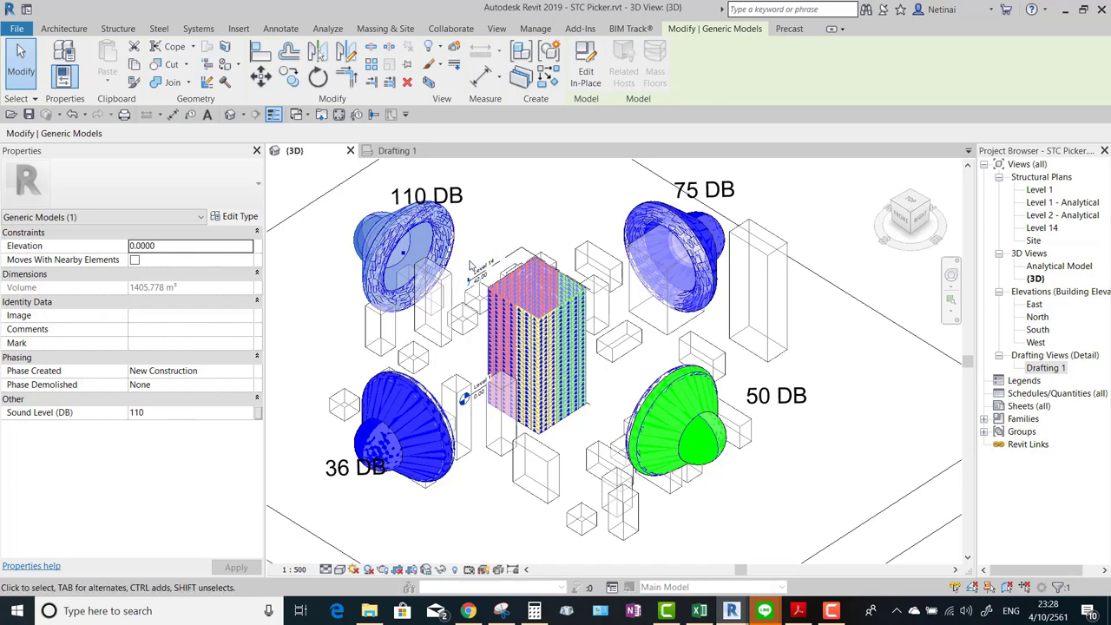
Check the 110 DB cone's Sound Level field, then inspect the 36 DB cone's level.
click(178, 414)
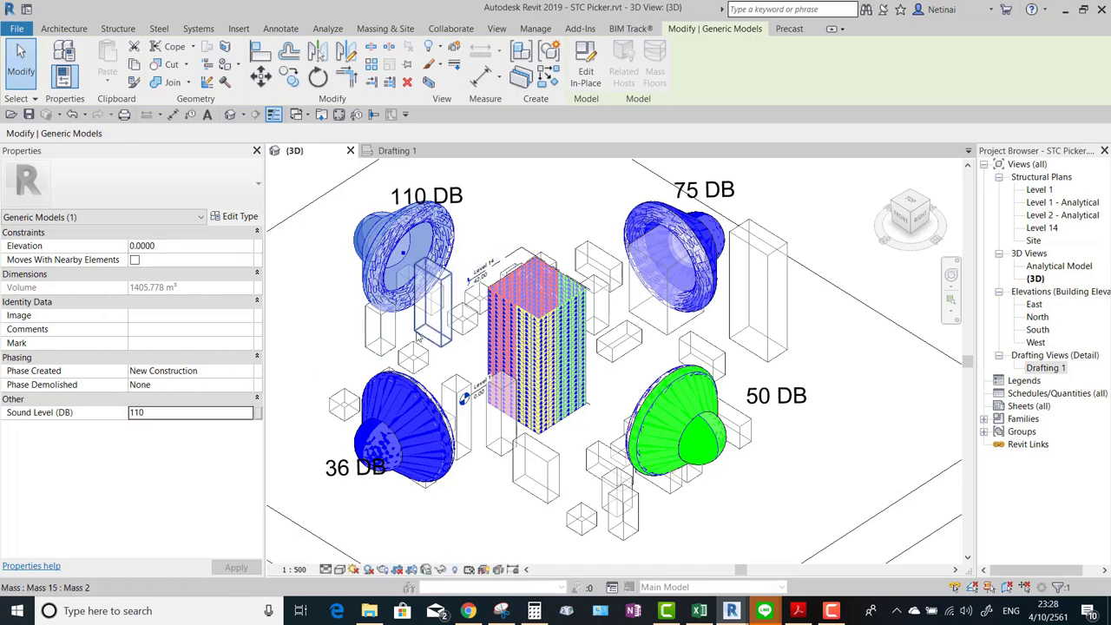
scroll(414, 333, down, 1)
click(707, 224)
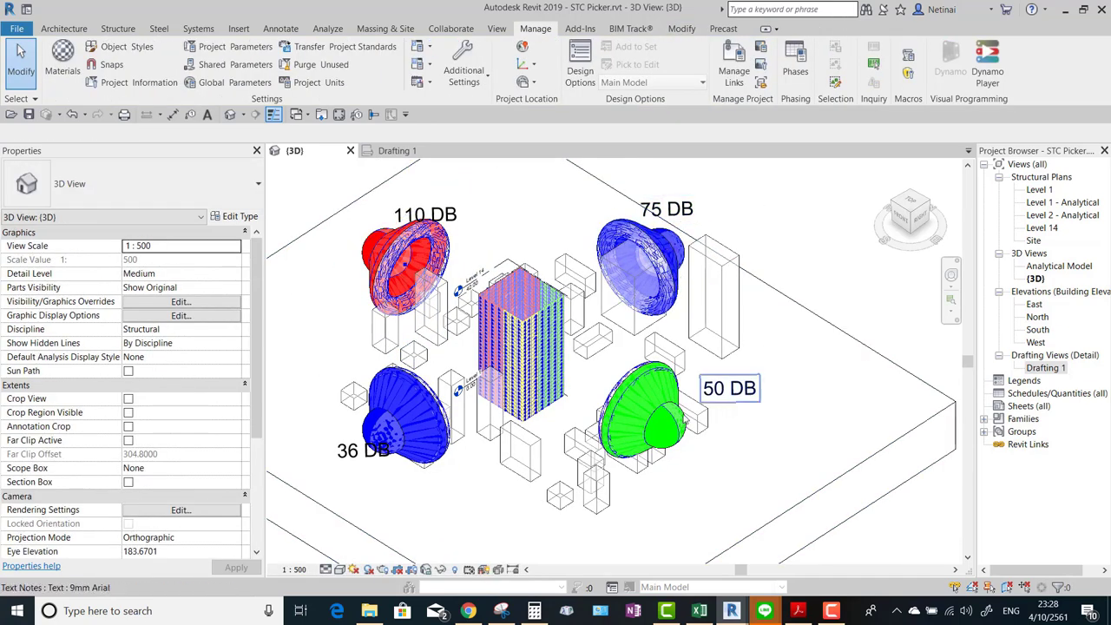
mouse_move(729, 390)
shift+middle_down()
mouse_move(792, 436)
mouse_move(382, 469)
shift+middle_up()
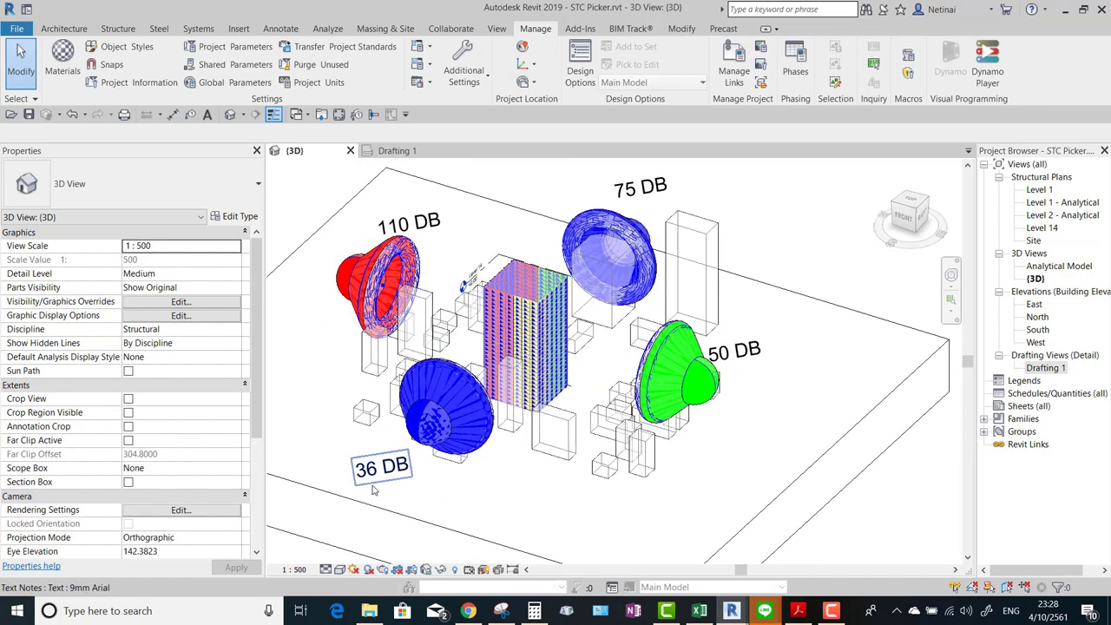
click(451, 420)
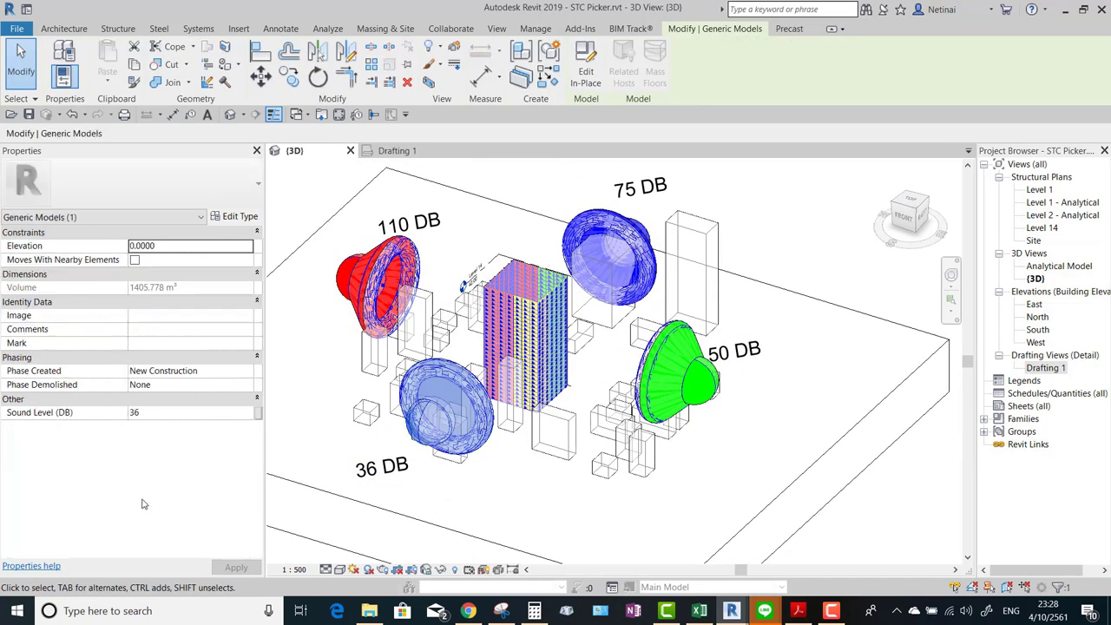
mouse_move(470, 423)
shift+middle_down()
mouse_move(521, 434)
mouse_move(764, 298)
mouse_move(796, 294)
mouse_move(479, 349)
shift+middle_up()
key(Escape)
Zoom in on the tower's coloured panels, then bring up the stc picker Dynamo graph.
scroll(479, 349, up, 2)
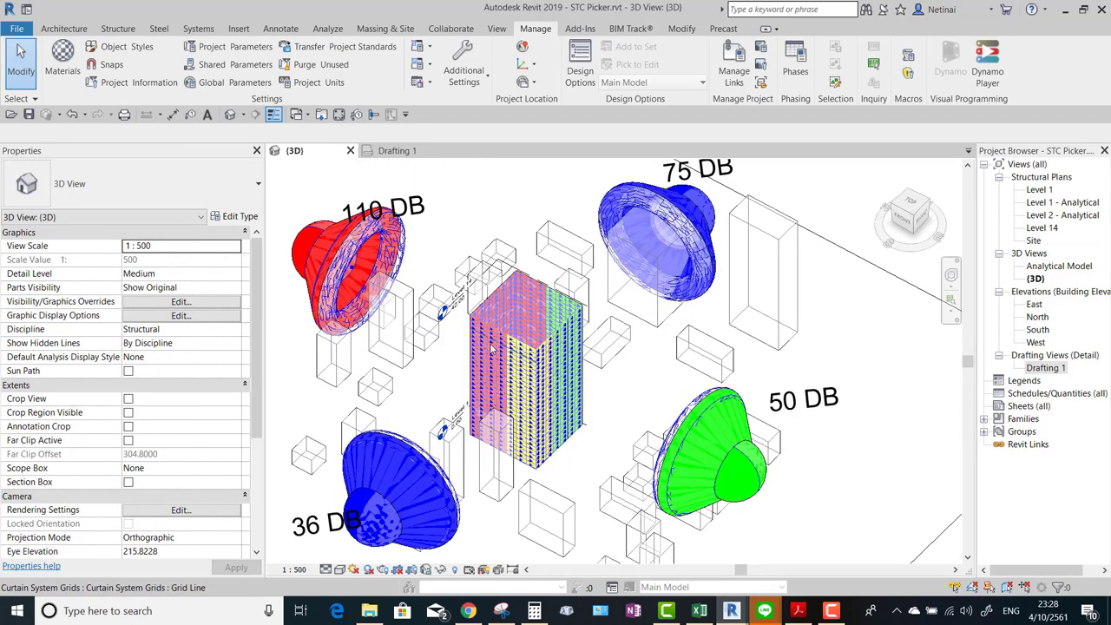
scroll(479, 349, up, 2)
scroll(479, 349, up, 3)
scroll(501, 311, down, 2)
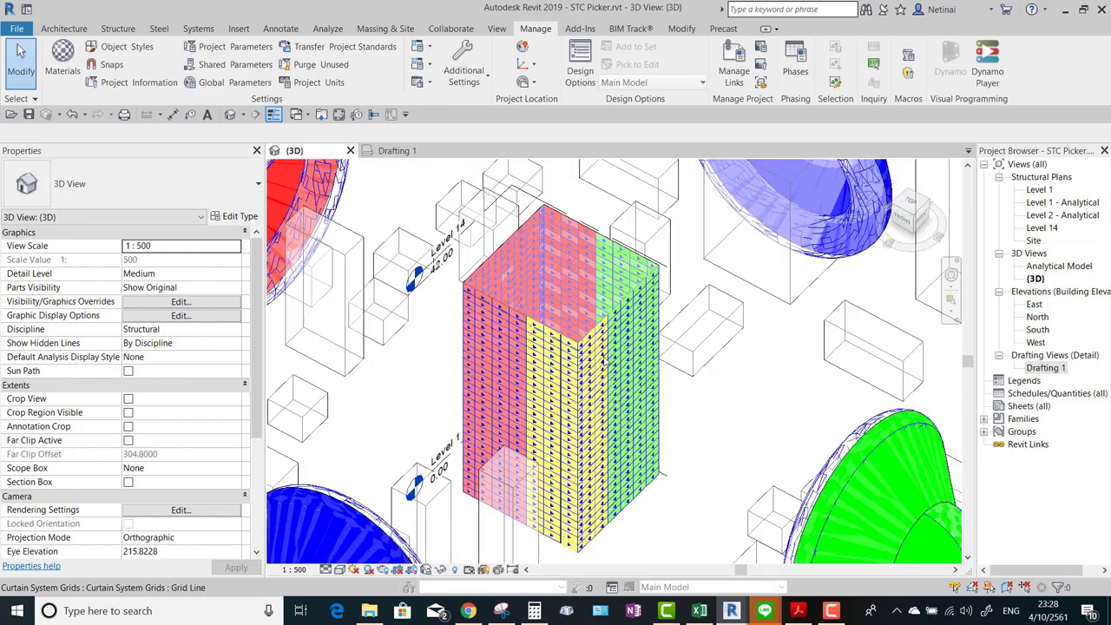
scroll(572, 419, down, 2)
shift+middle_drag(571, 419, 608, 485)
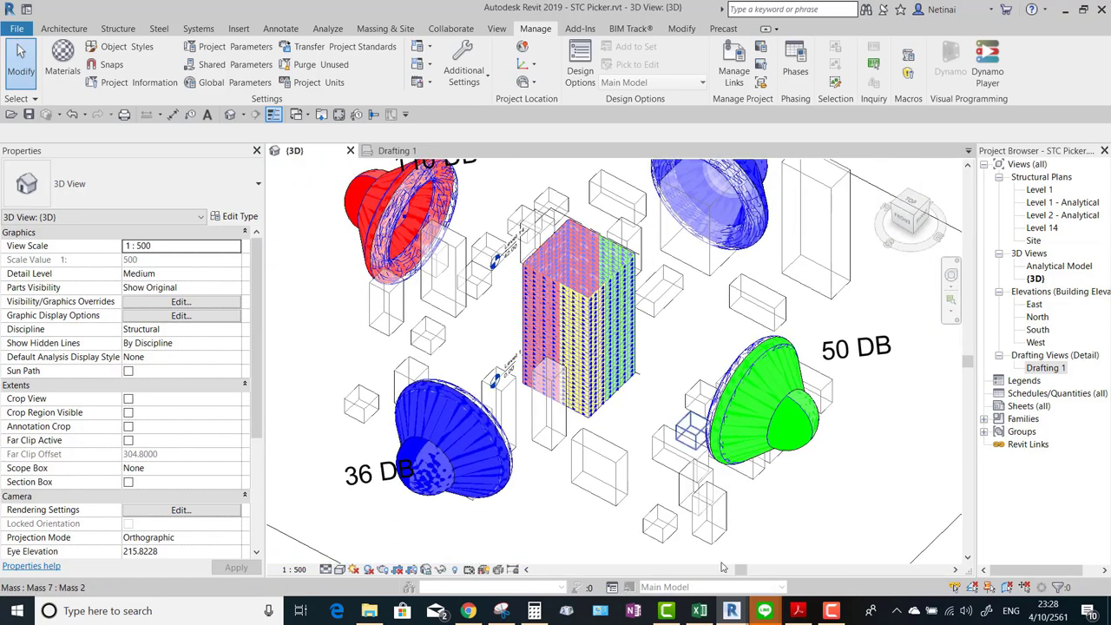
mouse_move(798, 610)
click(815, 542)
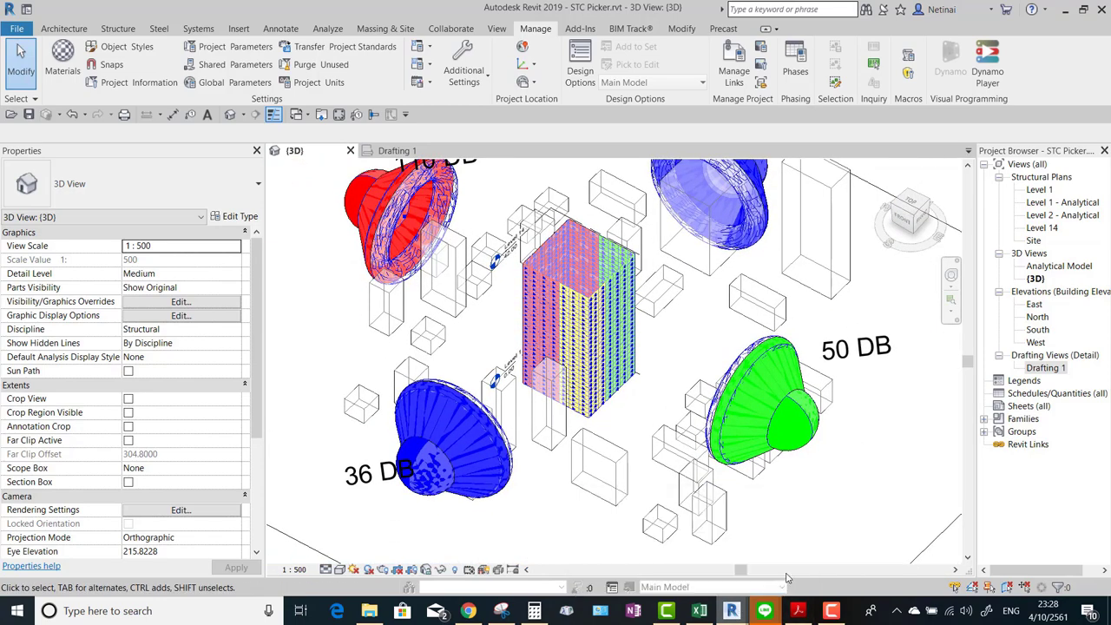
scroll(397, 310, down, 3)
Pan and zoom across different groups of nodes in the Dynamo graph.
middle_drag(736, 238, 446, 243)
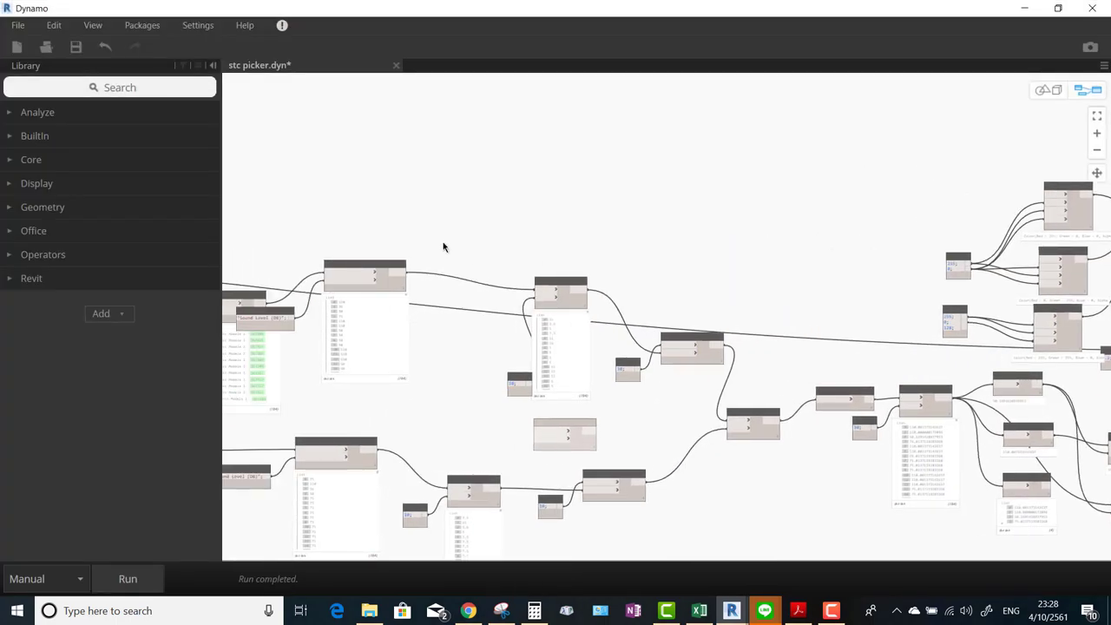
scroll(851, 211, up, 3)
scroll(548, 181, down, 3)
middle_drag(548, 182, 625, 191)
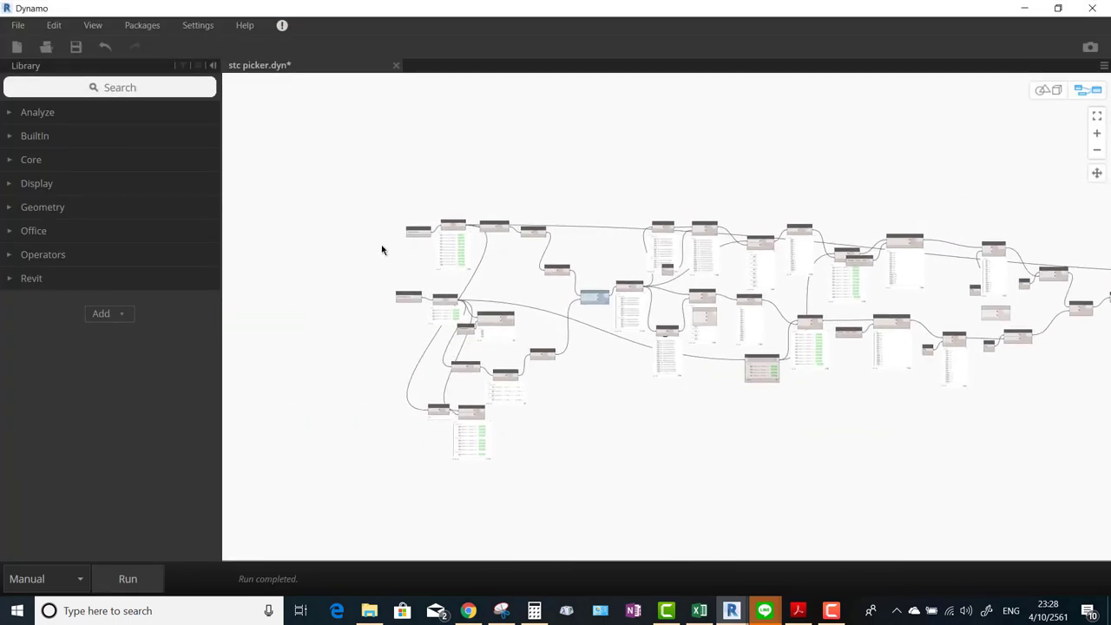
scroll(405, 298, up, 3)
Review the Revit tower and its four DB-labelled noise cones, then bring Chrome forward.
click(1024, 8)
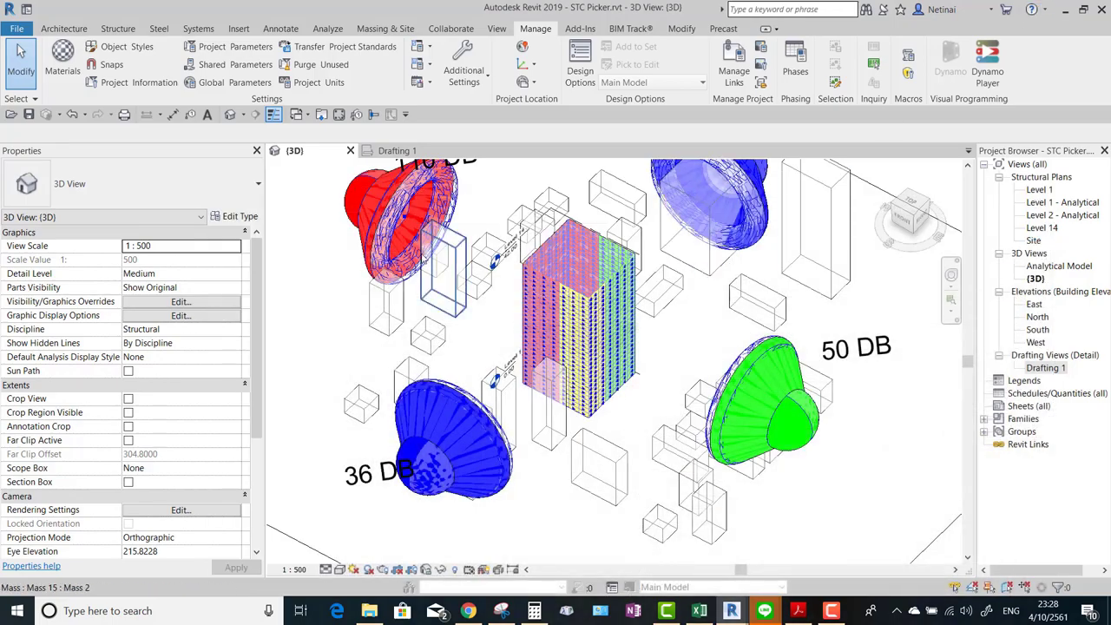
scroll(581, 377, down, 2)
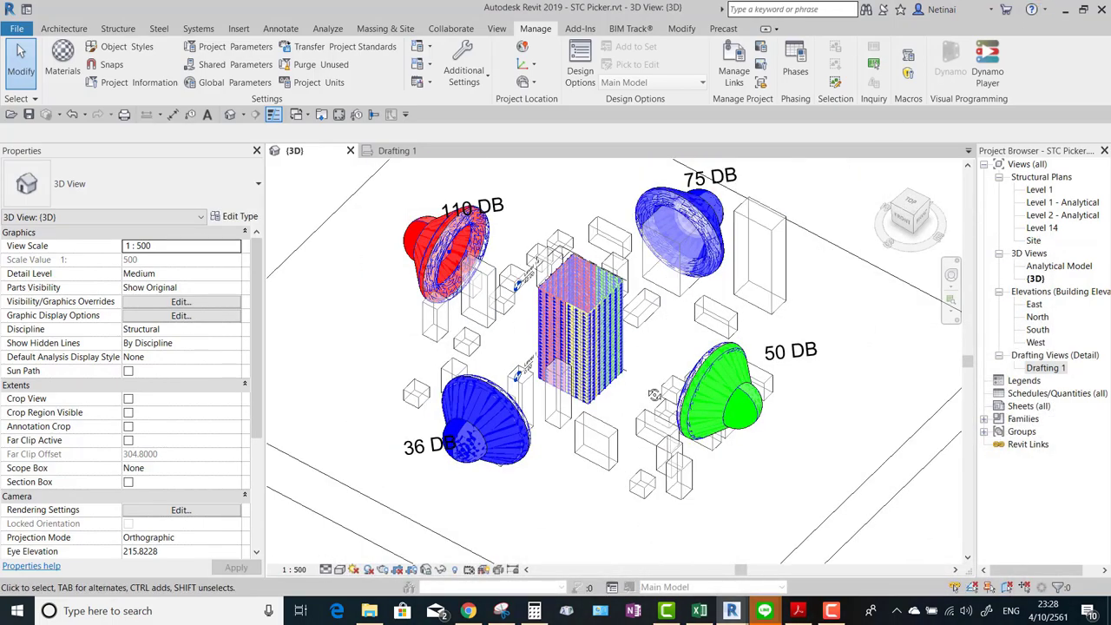
mouse_move(581, 377)
shift+middle_down()
mouse_move(621, 325)
mouse_move(558, 492)
shift+middle_up()
scroll(621, 324, up, 2)
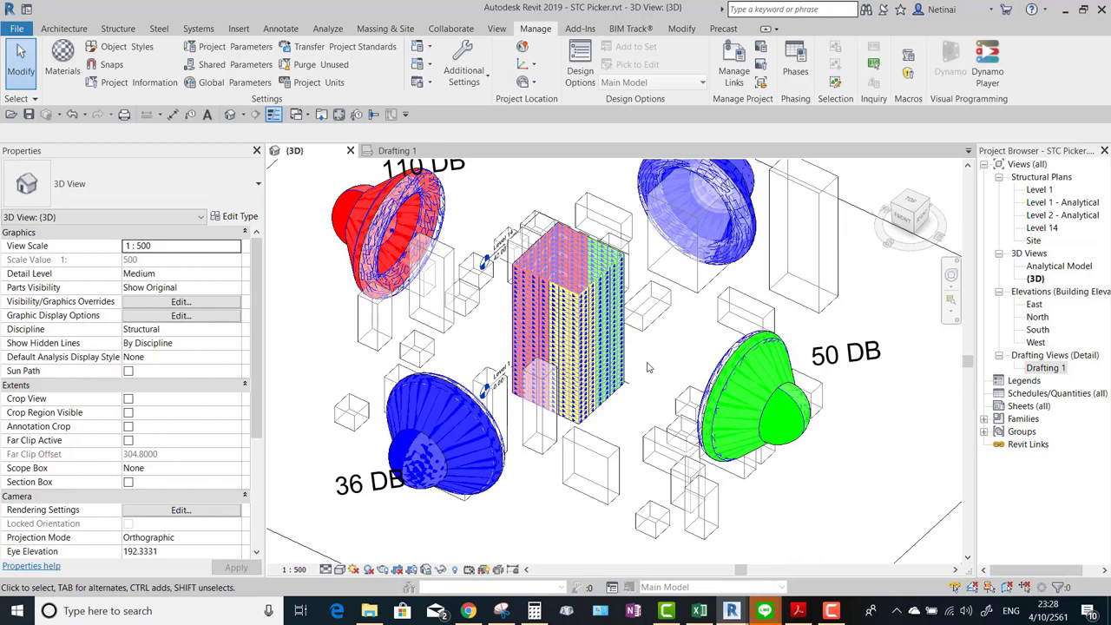
click(468, 610)
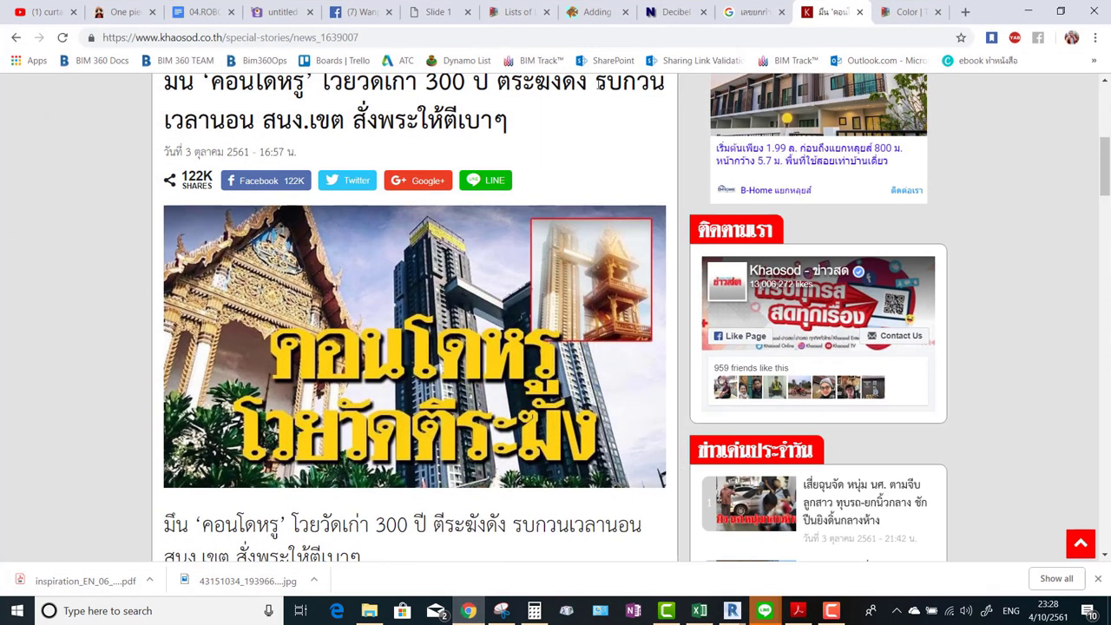
Page through the acoustics PDF from page 14 to the Exterior Façade Design slide, then return to Revit.
click(434, 11)
scroll(586, 258, down, 5)
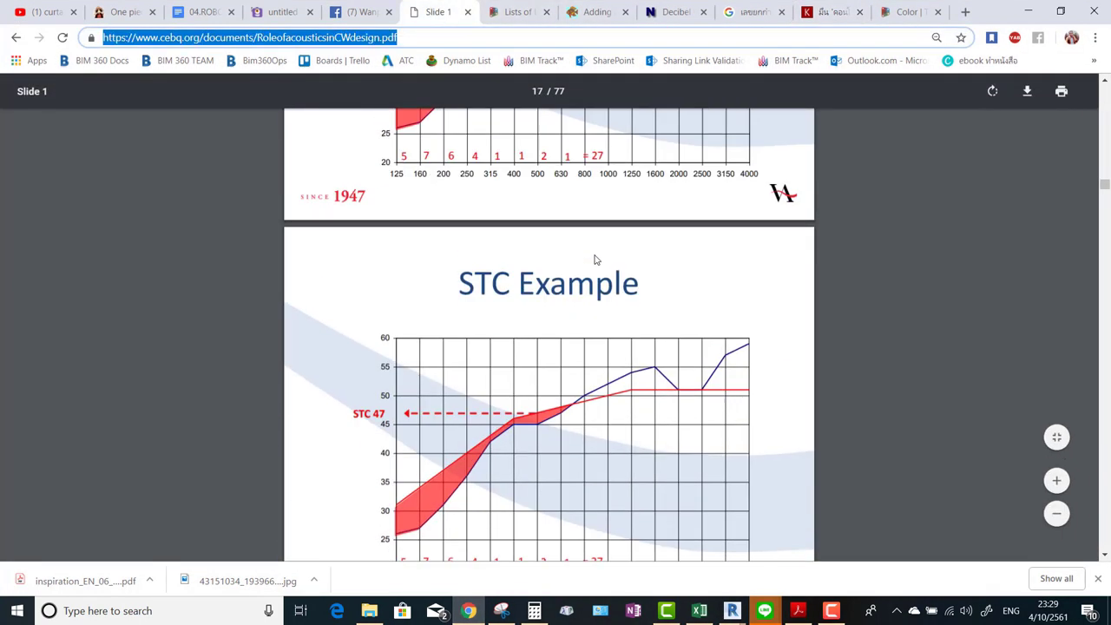
scroll(595, 255, down, 5)
scroll(596, 255, down, 5)
scroll(599, 251, down, 5)
scroll(603, 246, up, 2)
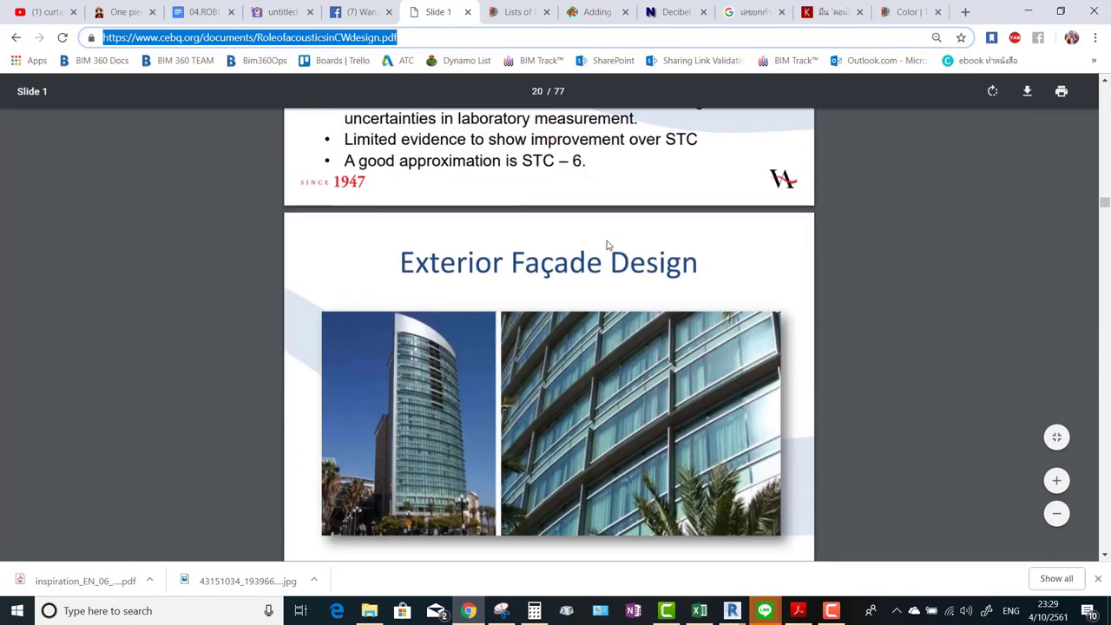
scroll(694, 226, down, 1)
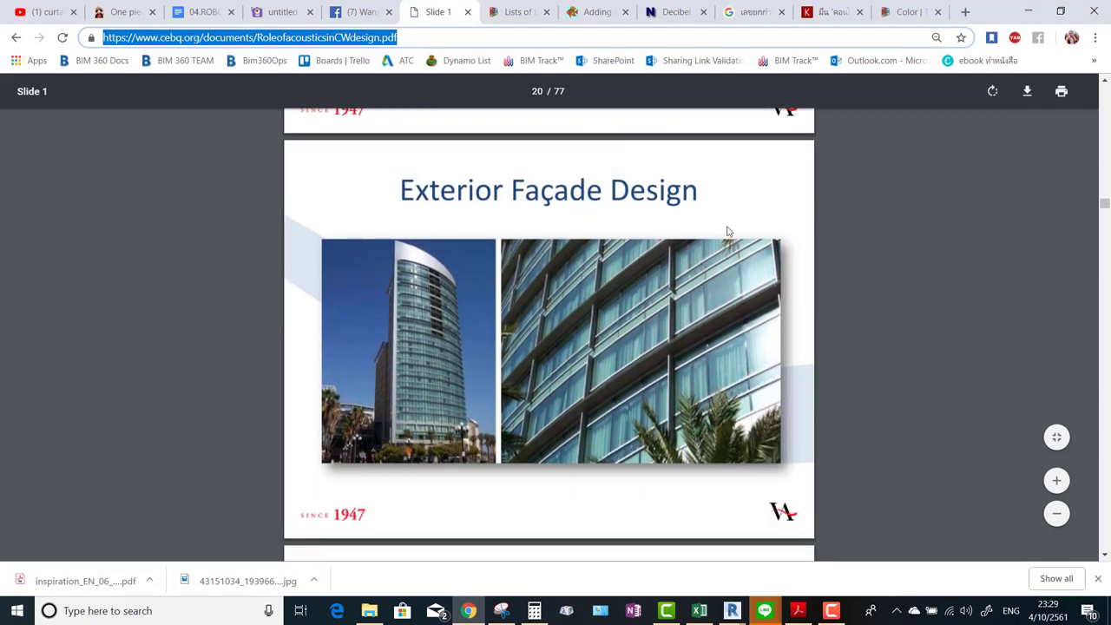
click(1029, 14)
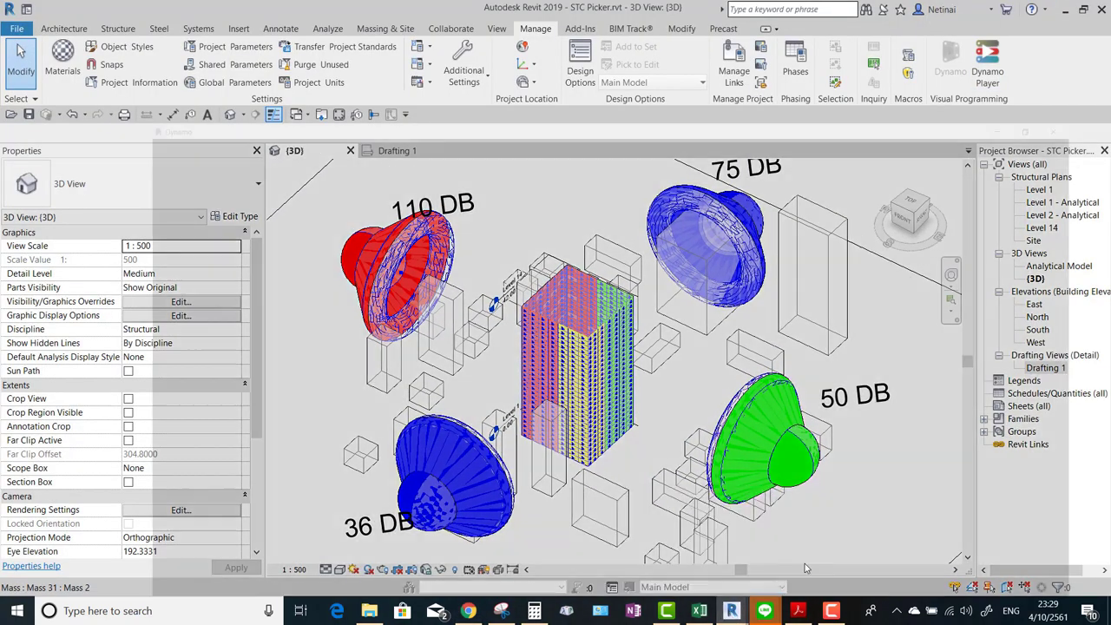
Bring the stc picker Dynamo graph forward and zoom around its nodes.
mouse_move(731, 611)
click(805, 560)
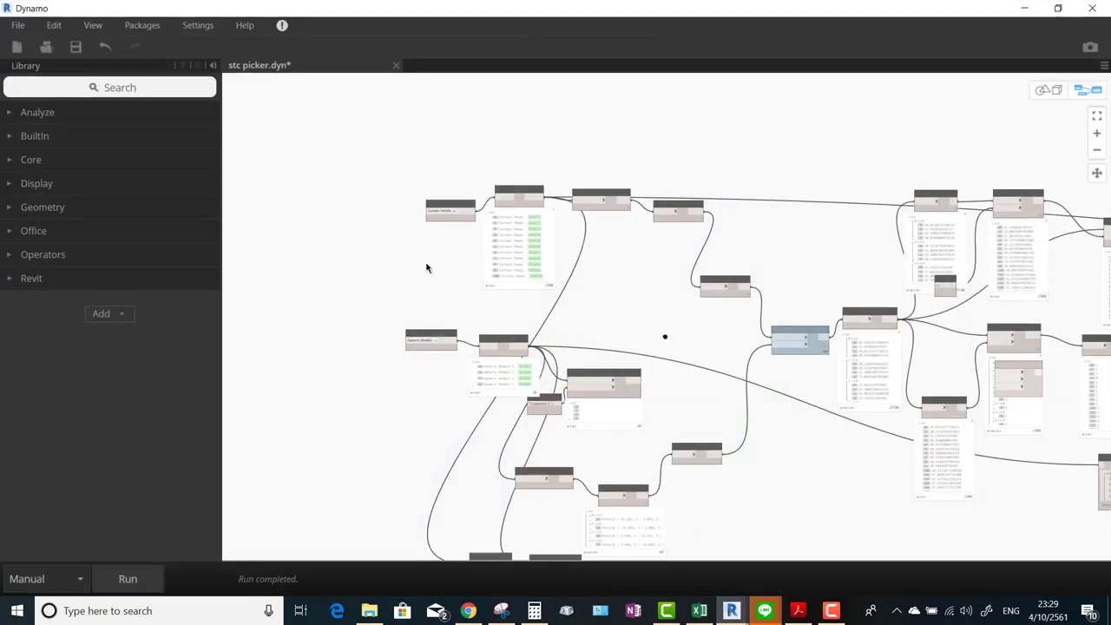
scroll(405, 253, up, 2)
scroll(451, 297, up, 2)
scroll(504, 322, up, 2)
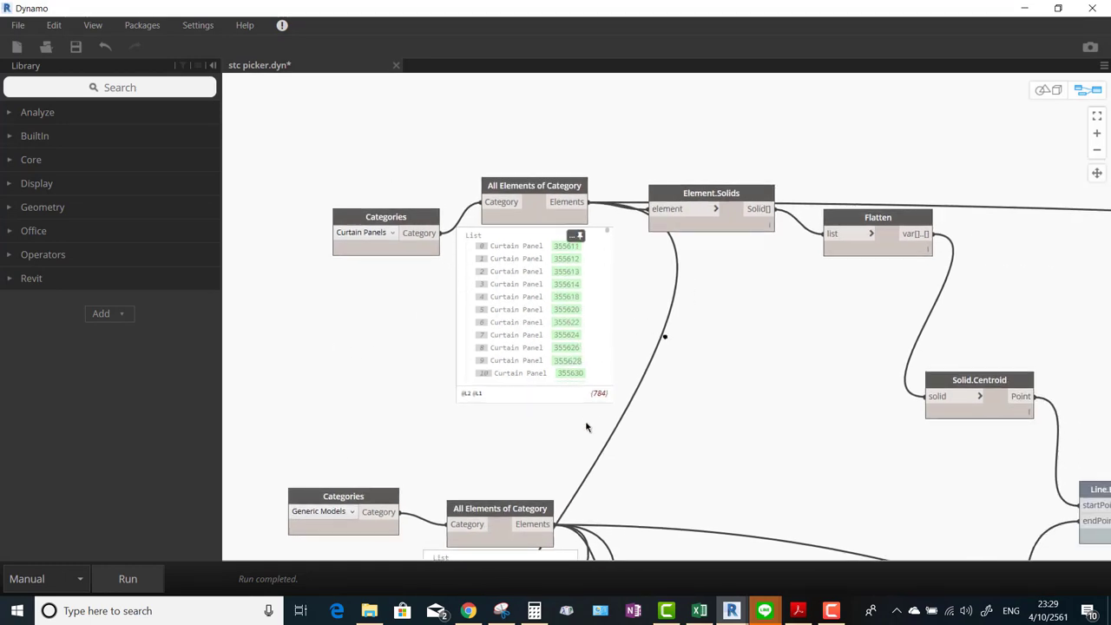
scroll(607, 408, down, 5)
scroll(454, 353, up, 3)
scroll(486, 329, up, 2)
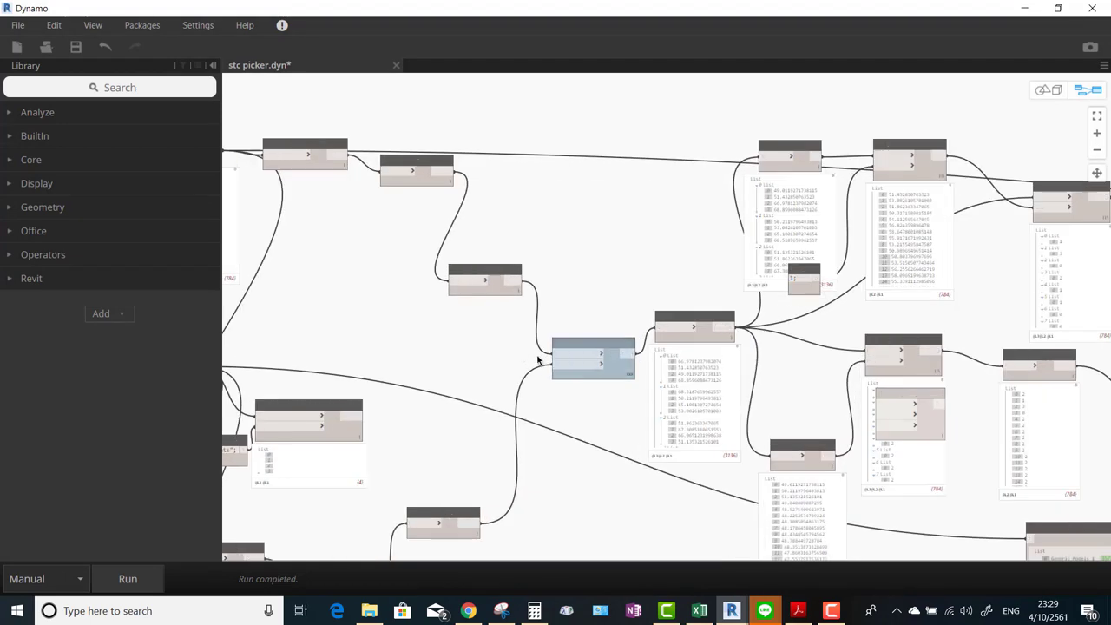
Pan to the category nodes, nudge Line.ByStartPointEndPoint up, and show the 3D geometry preview.
middle_drag(528, 295, 690, 344)
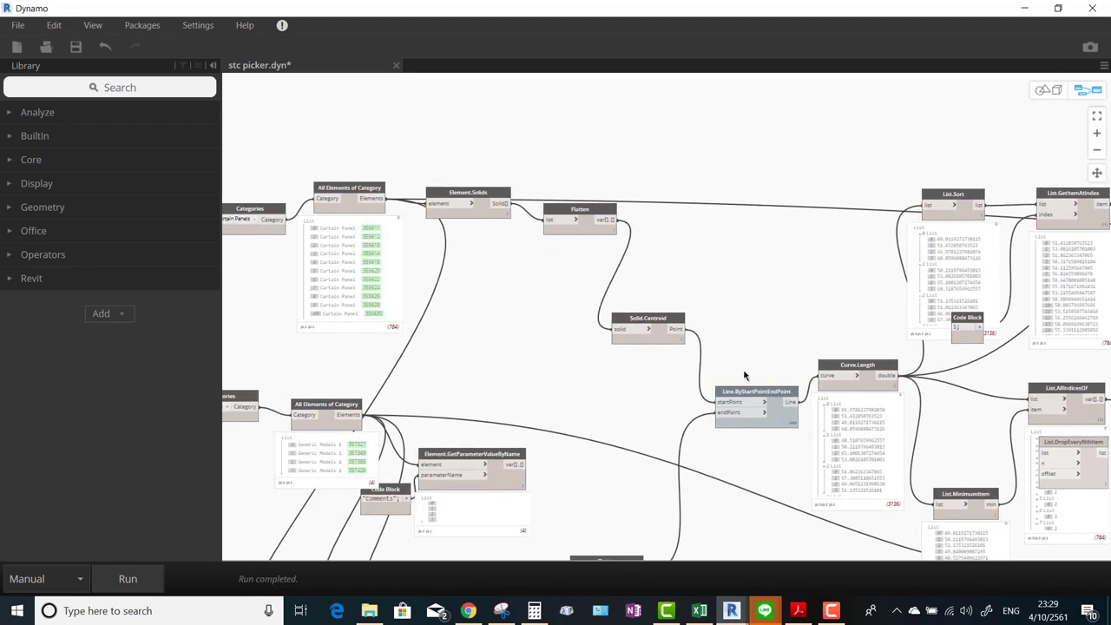
drag(764, 397, 757, 363)
scroll(754, 303, down, 3)
scroll(1023, 95, down, 1)
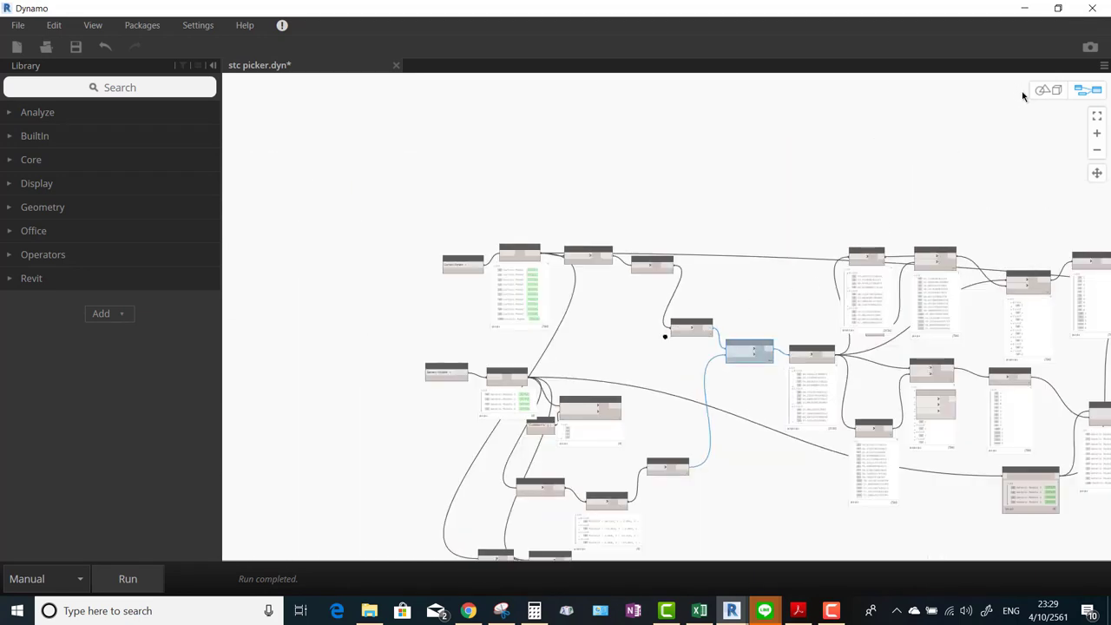
key(ctrl+b)
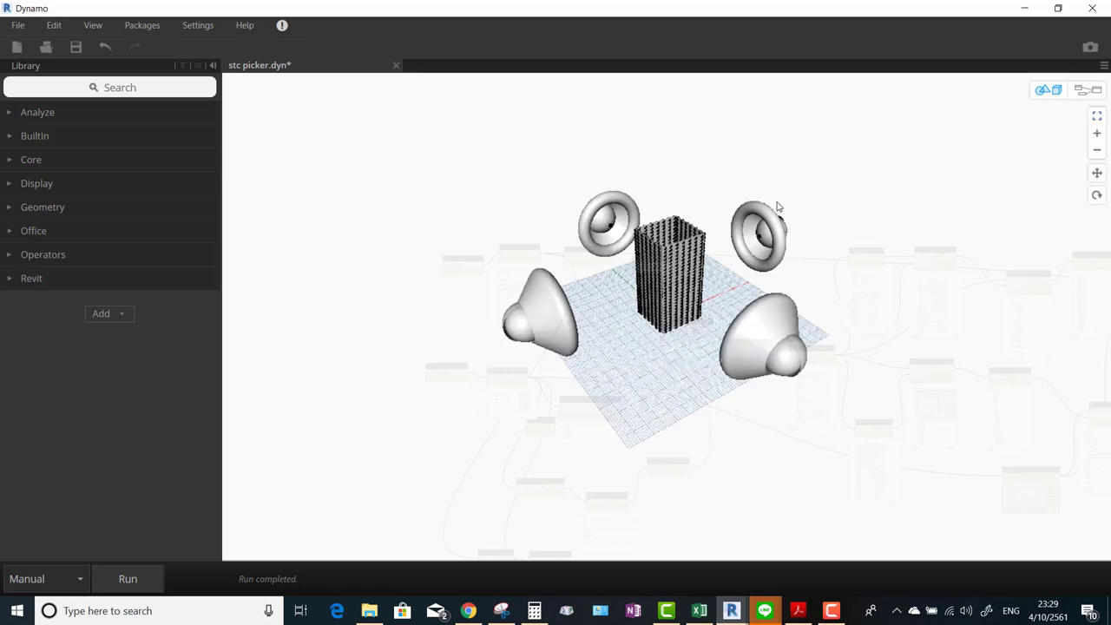
Orbit and zoom the 3D preview around the tower, noise cones and rings.
scroll(661, 247, up, 2)
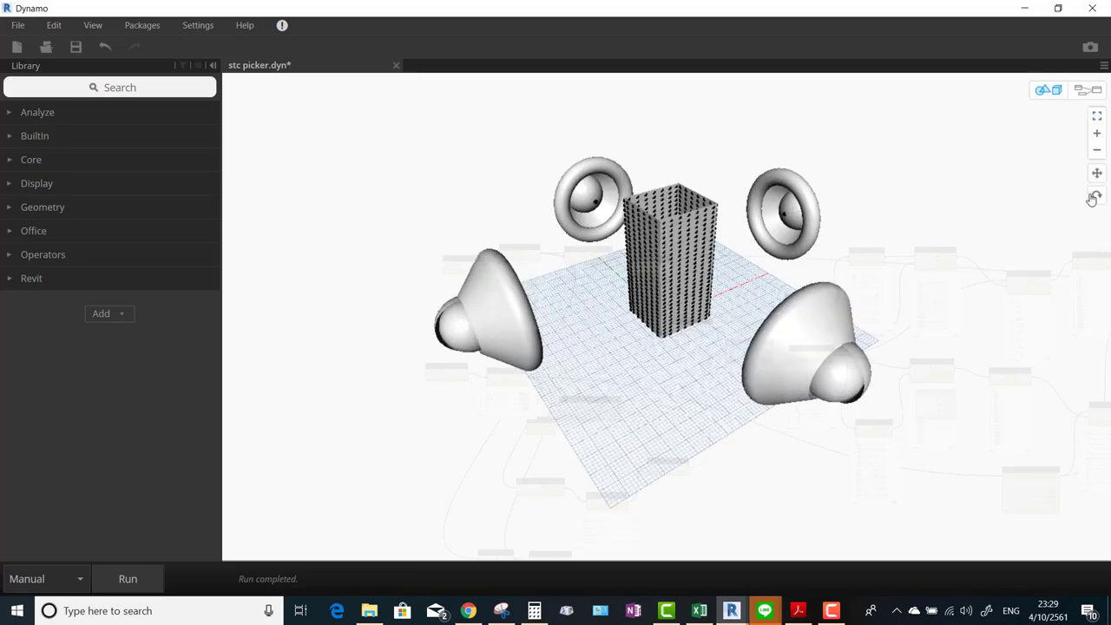
right_drag(719, 318, 683, 301)
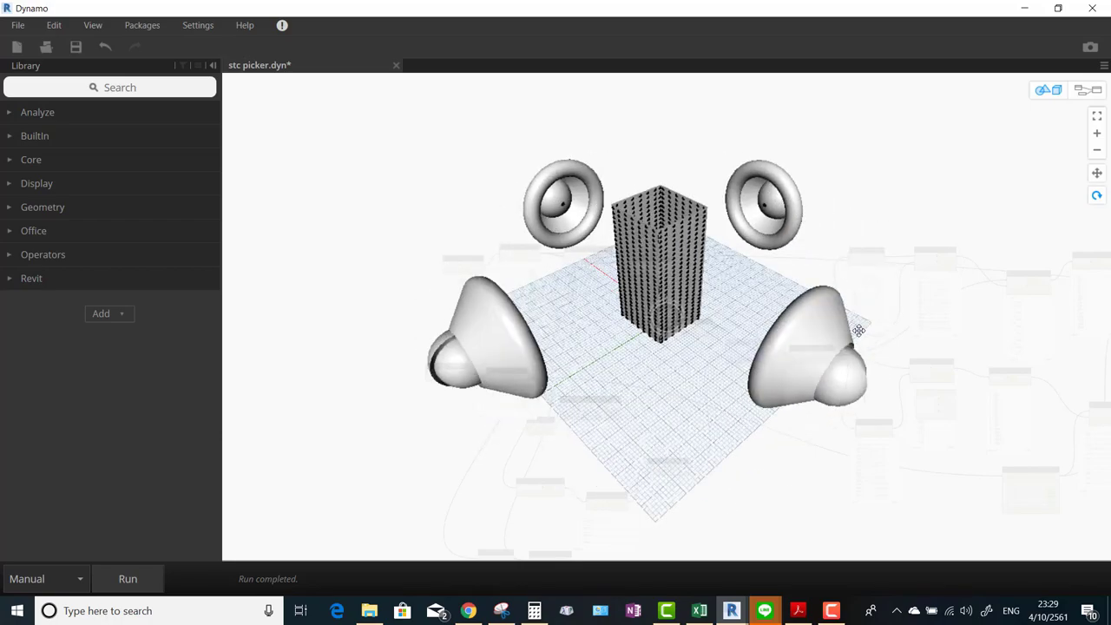
scroll(684, 301, up, 5)
right_drag(618, 375, 555, 348)
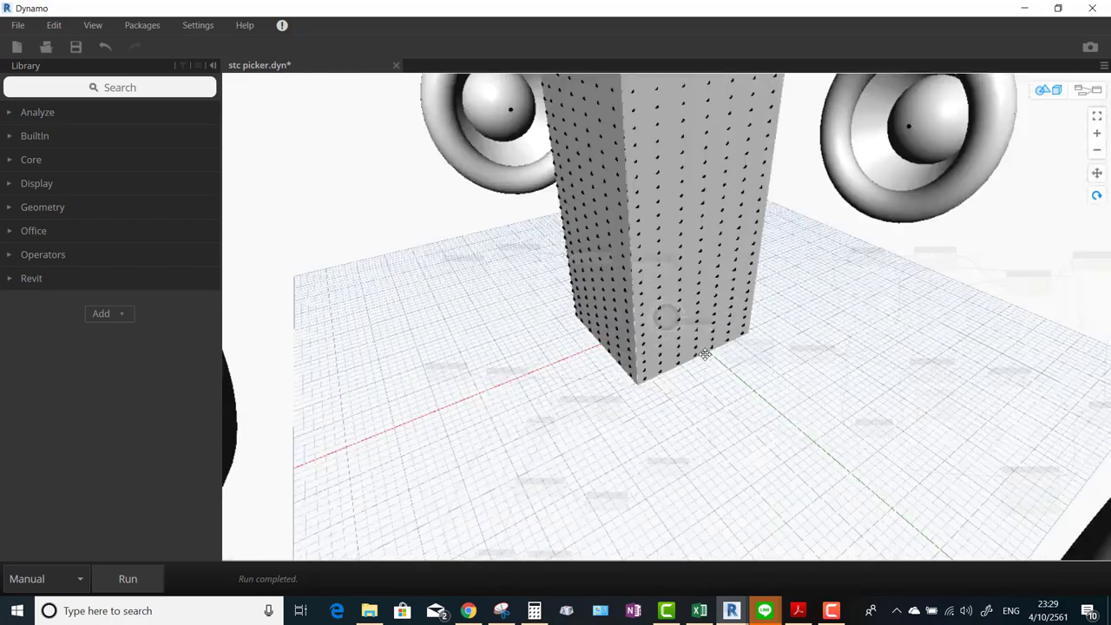
scroll(556, 348, down, 3)
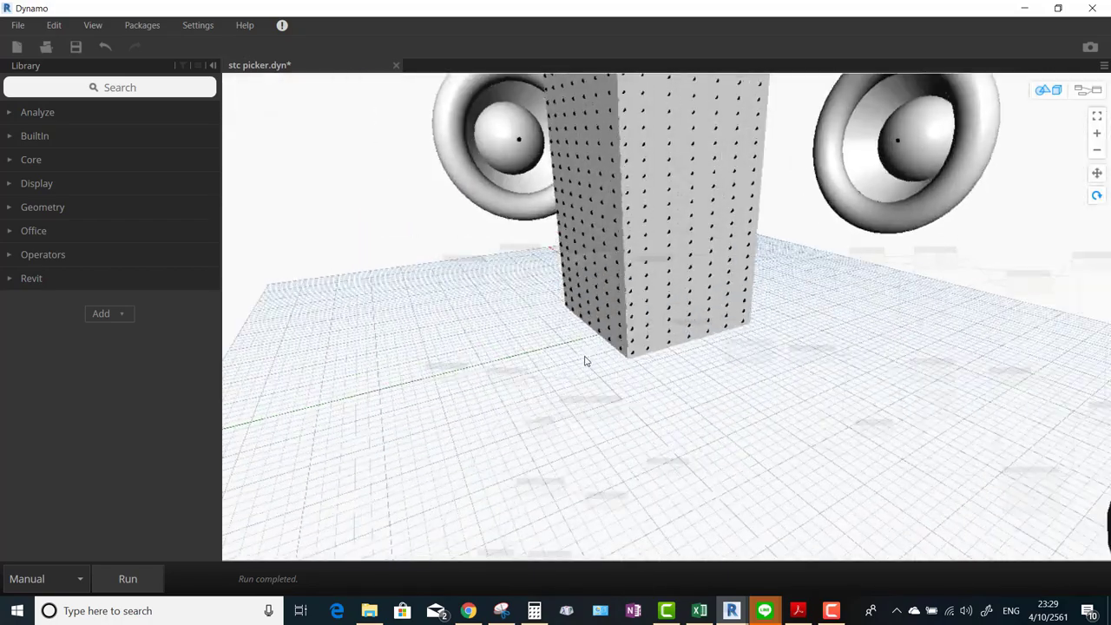
scroll(585, 359, down, 5)
mouse_move(547, 355)
right_down()
mouse_move(473, 378)
mouse_move(515, 230)
right_up()
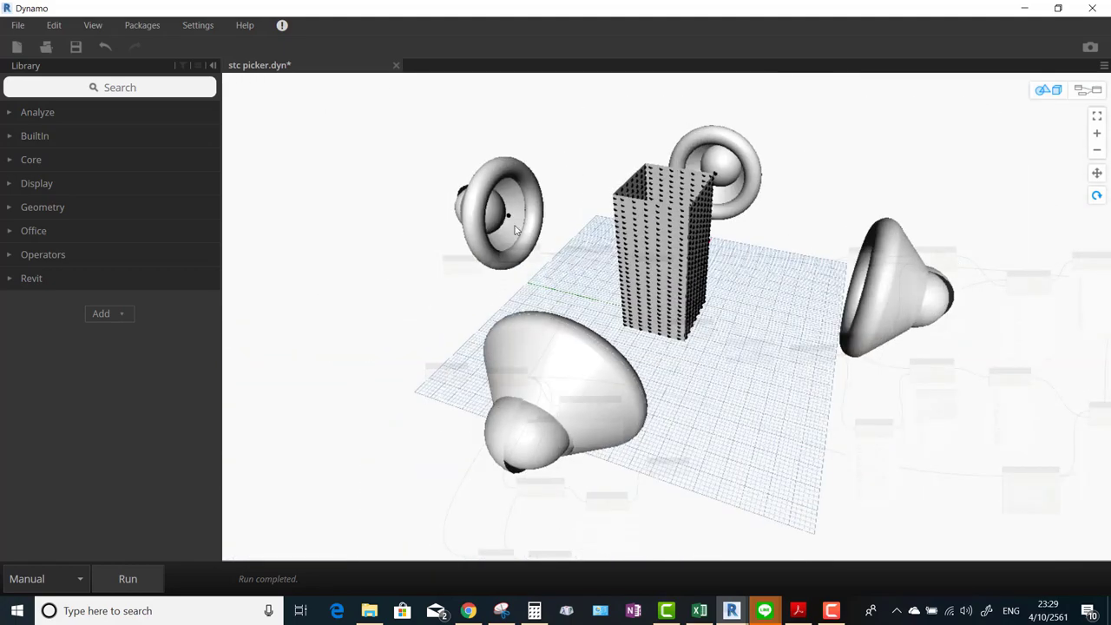
mouse_move(623, 334)
right_down()
mouse_move(526, 322)
mouse_move(717, 337)
mouse_move(692, 340)
mouse_move(703, 339)
right_up()
Return to the node graph and zoom in on Line.ByStartPointEndPoint and Curve.Length.
click(1087, 90)
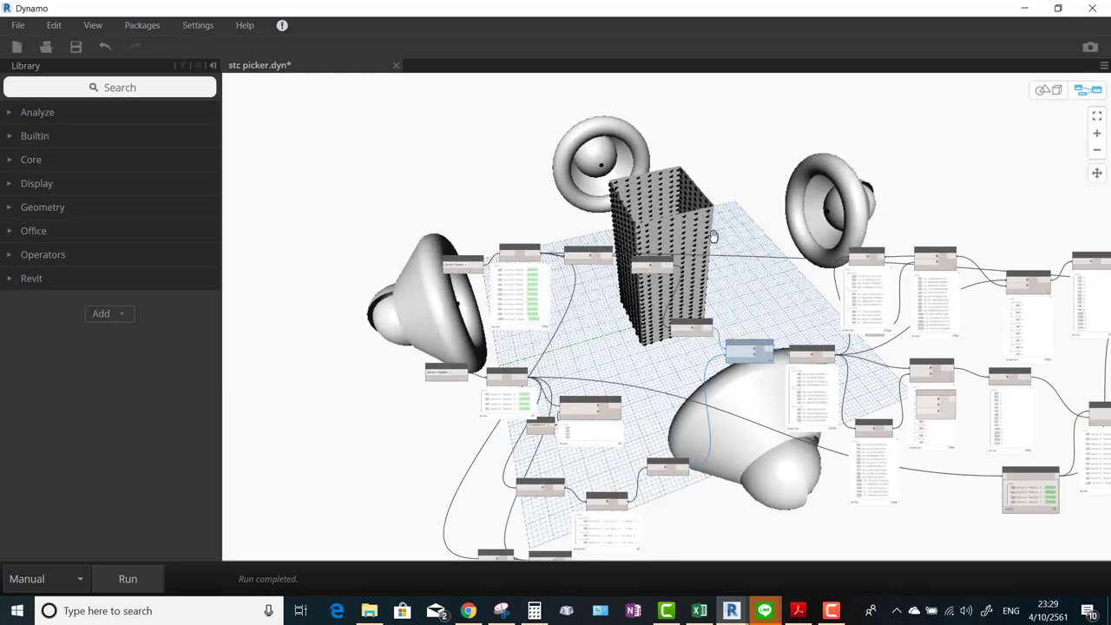
scroll(683, 319, up, 2)
scroll(683, 319, up, 2)
scroll(683, 319, up, 2)
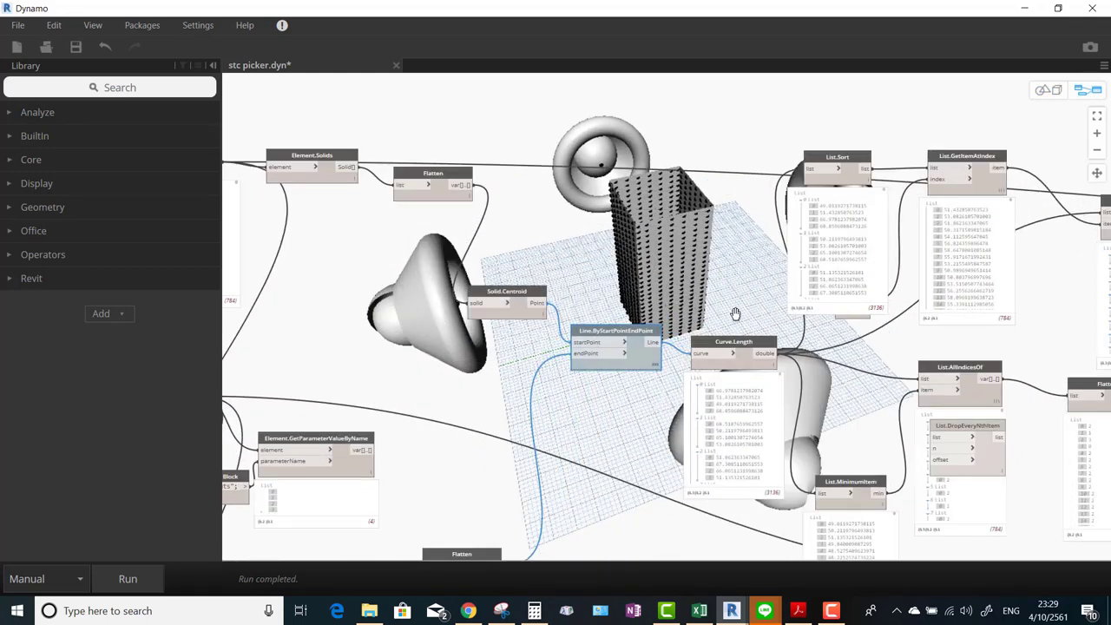
mouse_move(616, 343)
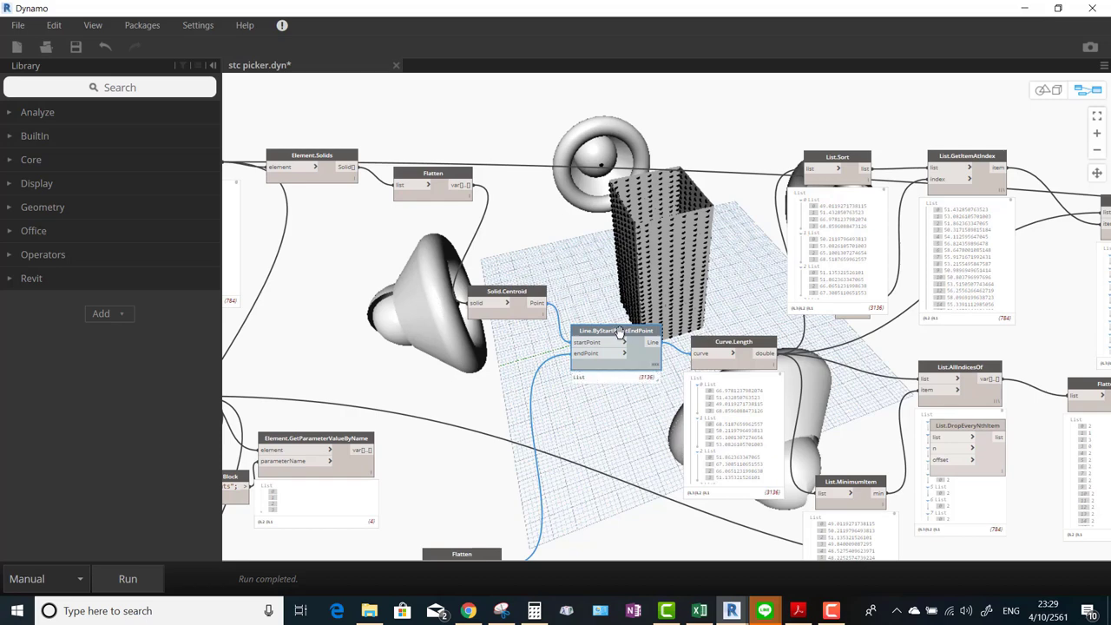
right_click(619, 333)
click(660, 436)
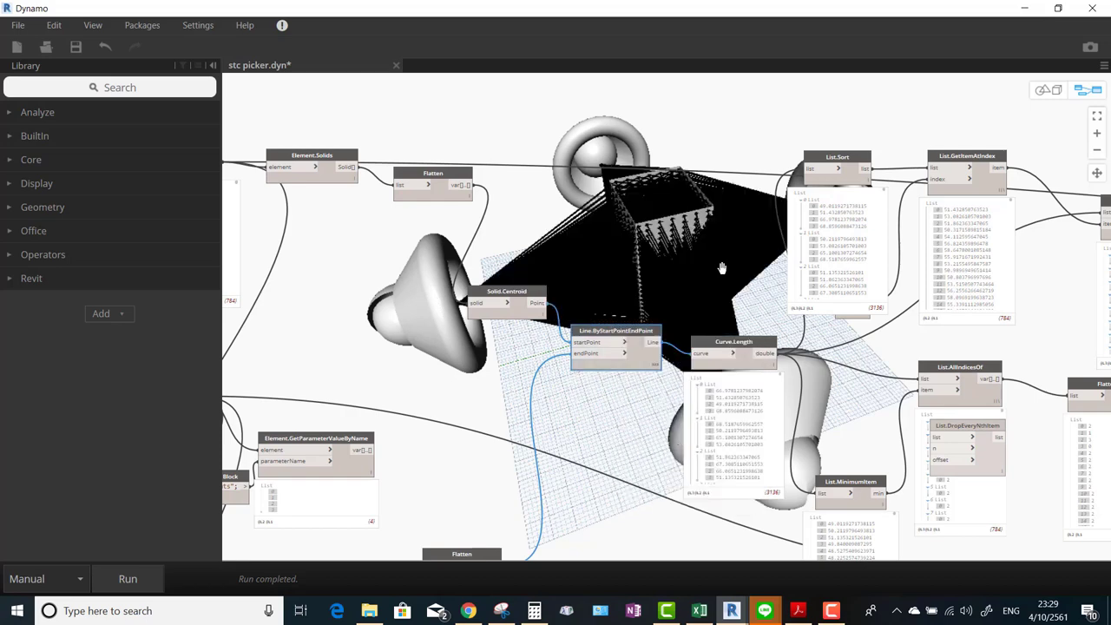
scroll(604, 268, up, 2)
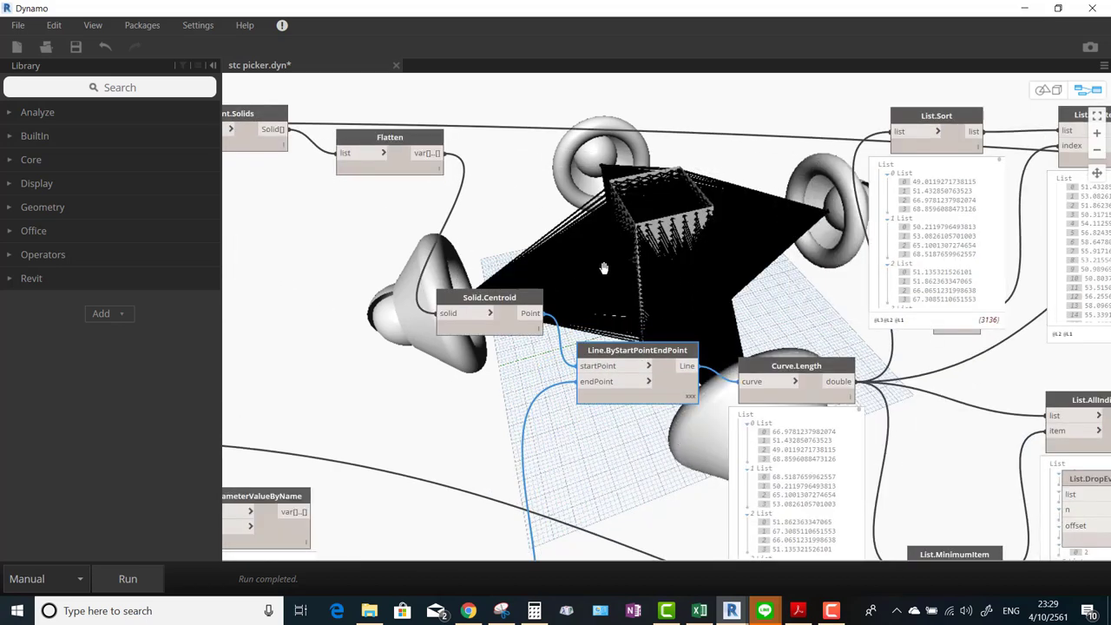
click(1048, 92)
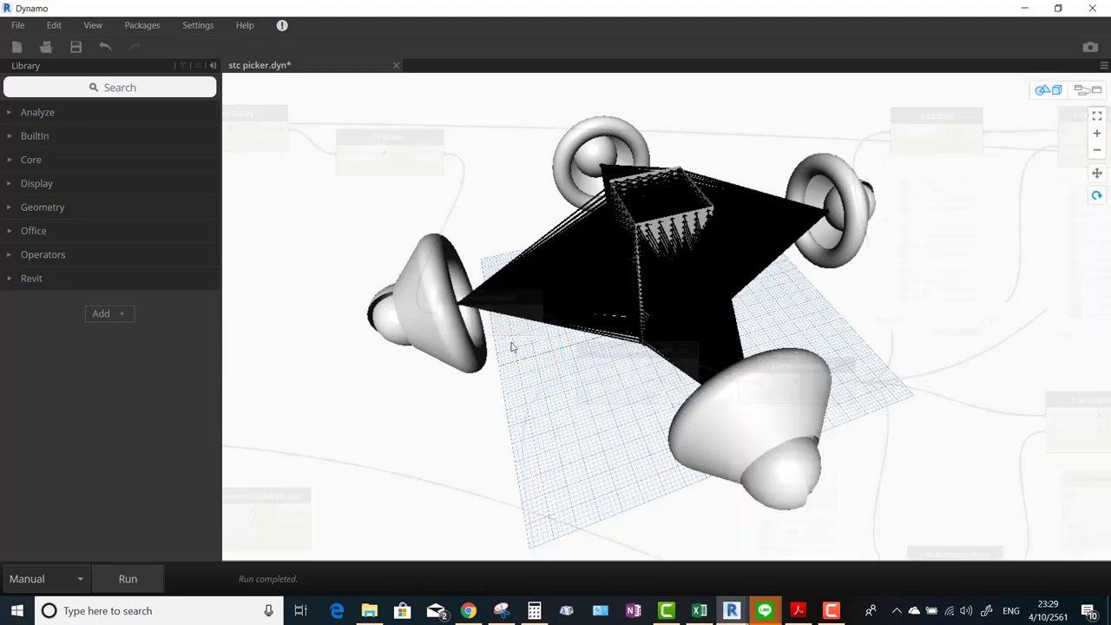
scroll(511, 347, up, 1)
scroll(520, 343, up, 1)
scroll(558, 376, down, 1)
scroll(556, 414, down, 1)
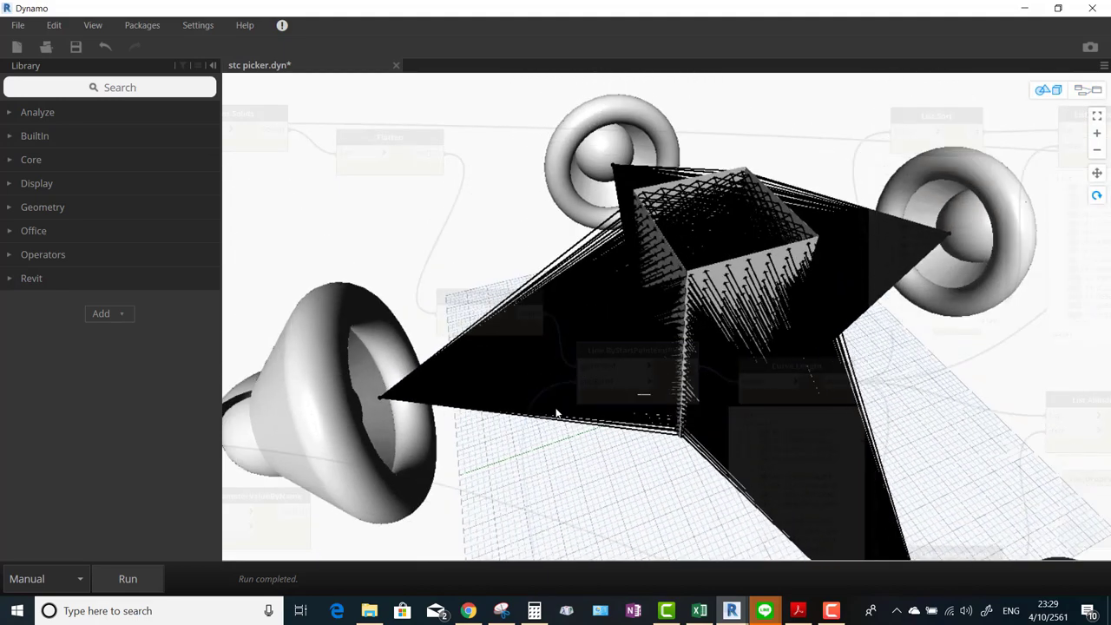
scroll(590, 407, up, 1)
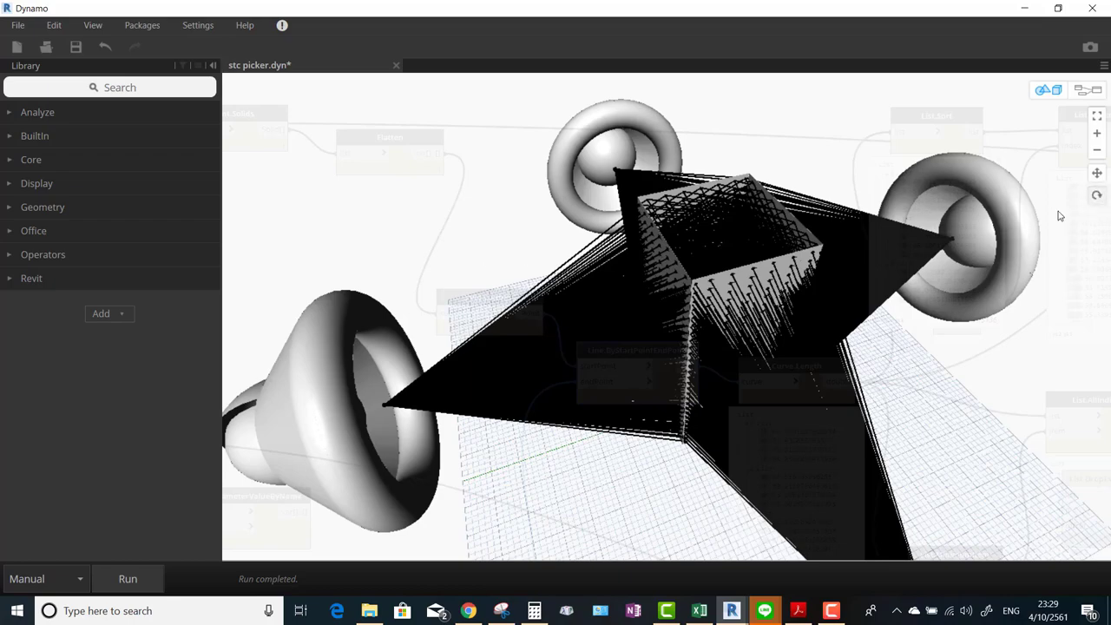
mouse_move(518, 287)
mouse_down()
mouse_move(710, 270)
mouse_move(624, 287)
mouse_move(484, 254)
mouse_move(511, 265)
mouse_move(524, 255)
mouse_move(534, 278)
mouse_up()
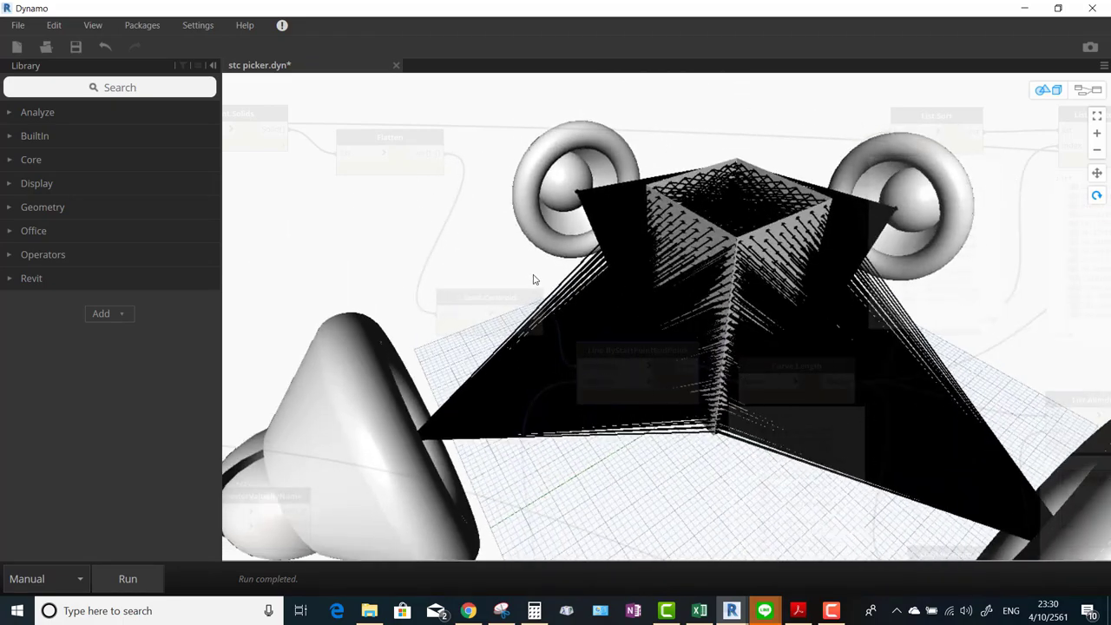
mouse_move(996, 298)
mouse_down()
mouse_move(862, 287)
mouse_move(896, 272)
mouse_move(989, 293)
mouse_move(873, 317)
mouse_up()
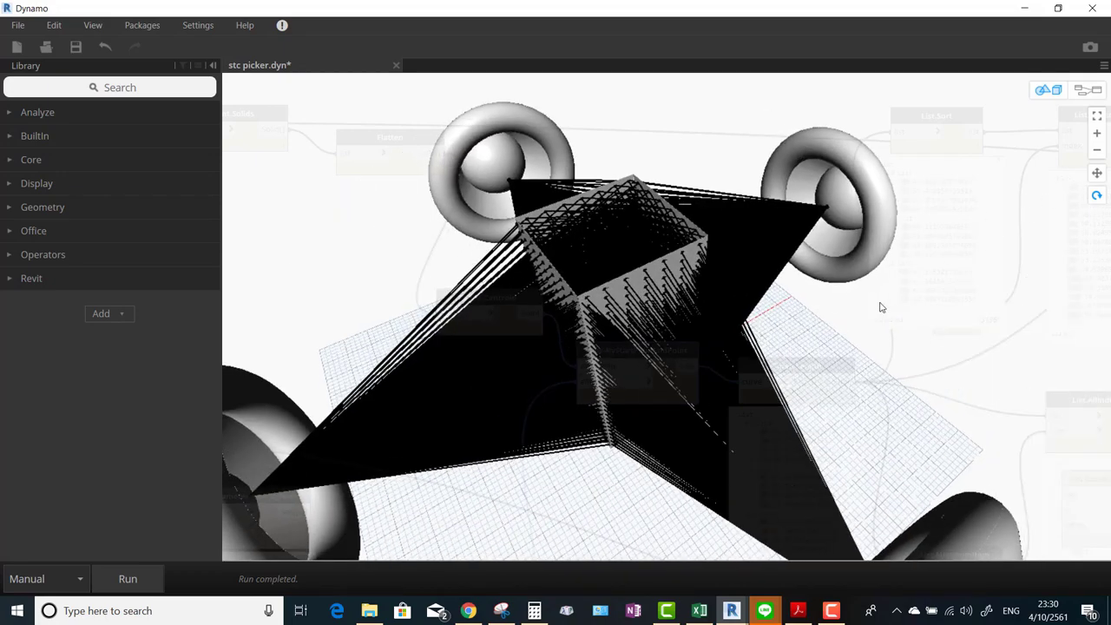
drag(881, 307, 871, 301)
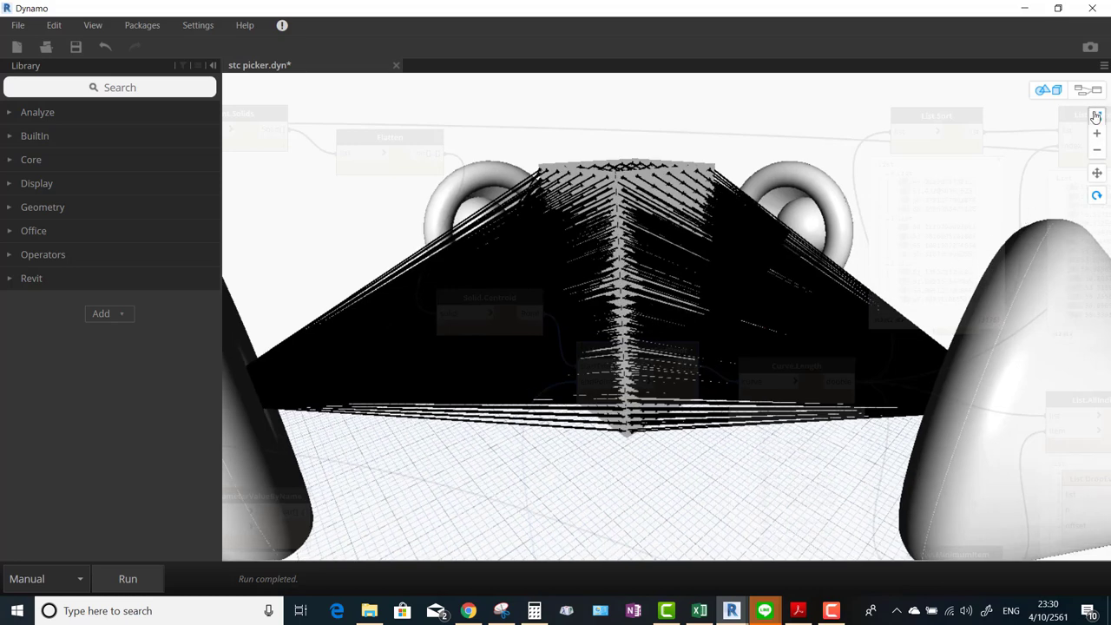
Switch between 3D preview navigation and graph editing, zooming the node graph.
click(1091, 94)
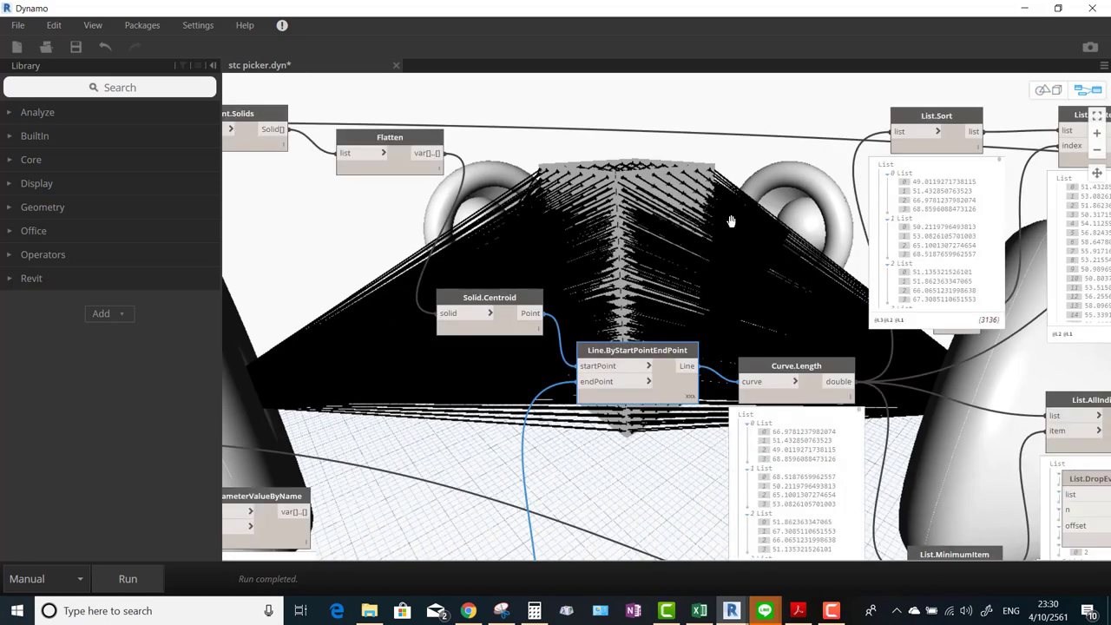
scroll(685, 302, down, 3)
scroll(685, 302, down, 3)
scroll(742, 278, up, 2)
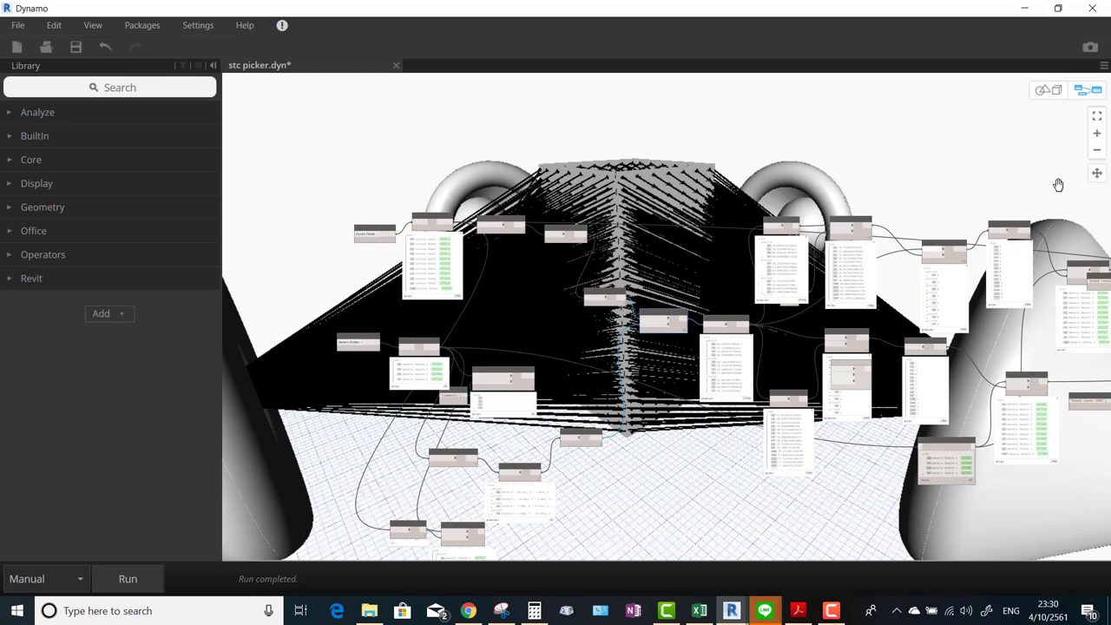
click(1047, 90)
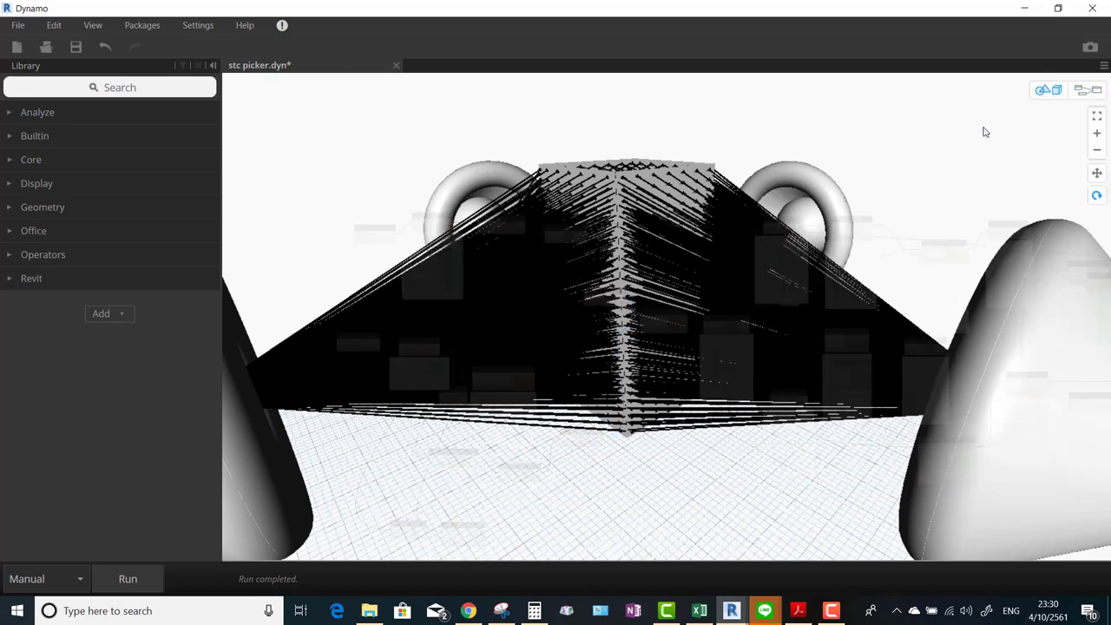
click(1091, 97)
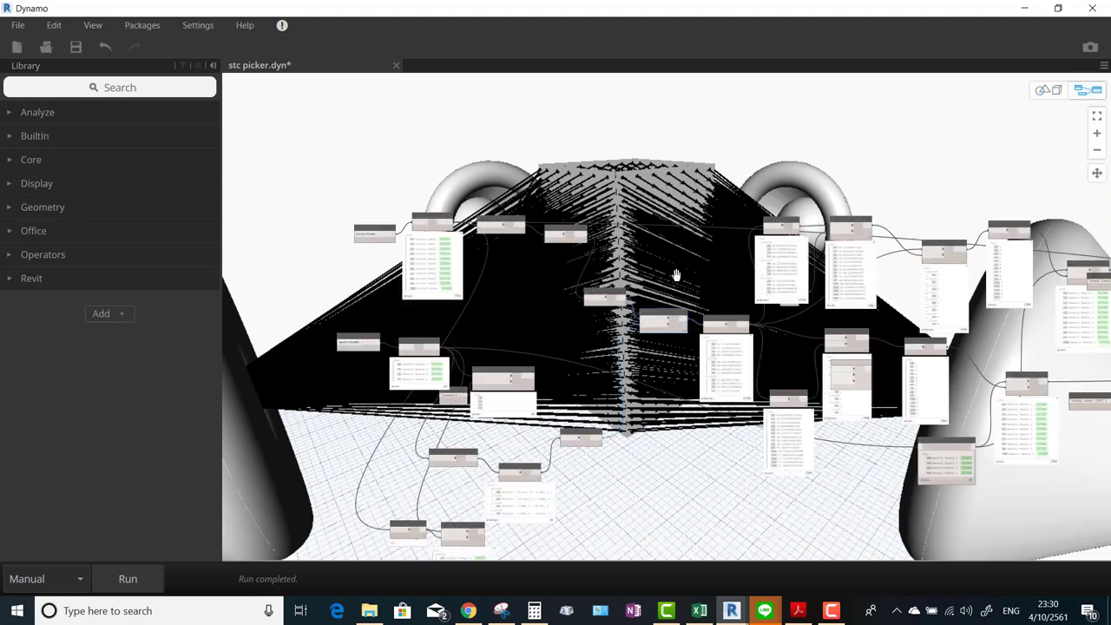
Zoom and pan to the Element.GetParameterValueByName, Generic Models, division and Math.Pow nodes.
scroll(604, 408, up, 1)
scroll(576, 384, up, 1)
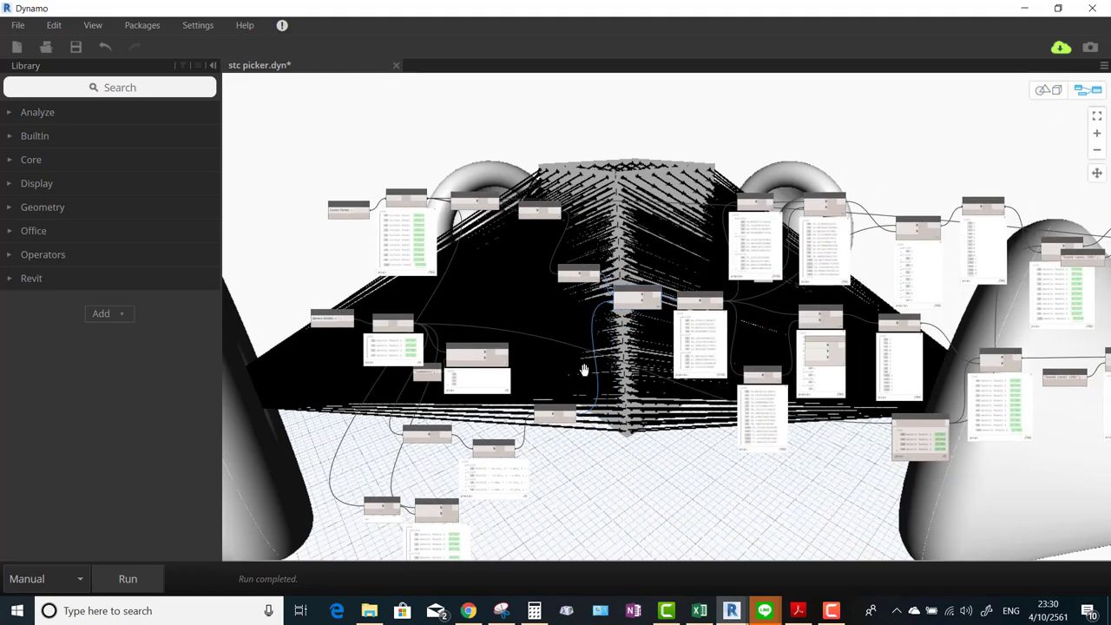
scroll(585, 367, up, 2)
scroll(585, 365, up, 2)
scroll(732, 315, down, 2)
scroll(637, 404, down, 1)
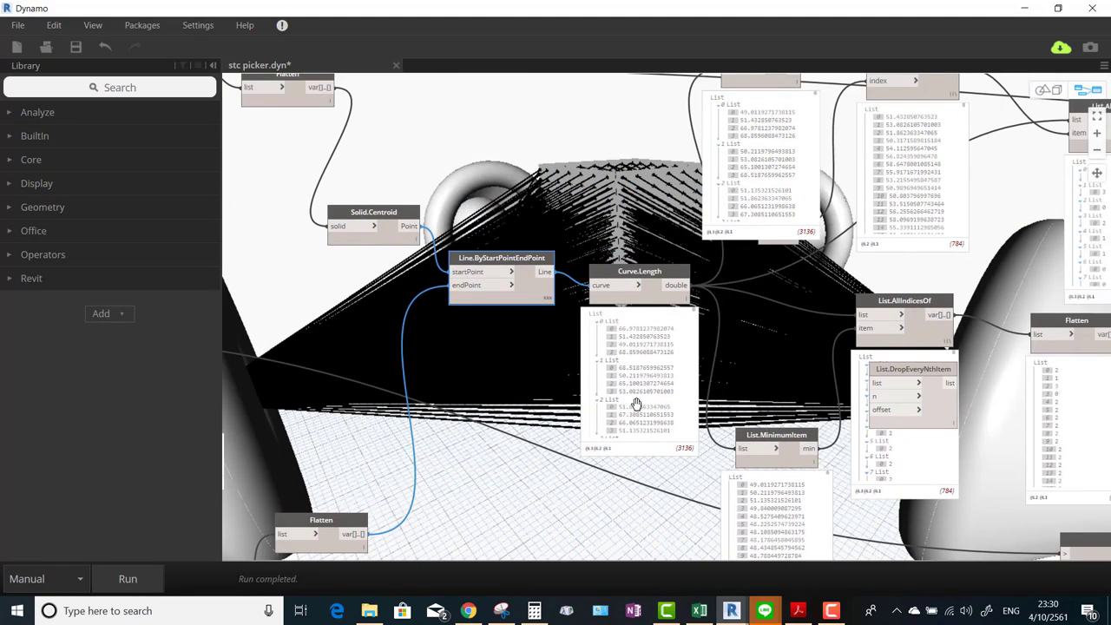
scroll(781, 373, down, 2)
scroll(816, 370, down, 2)
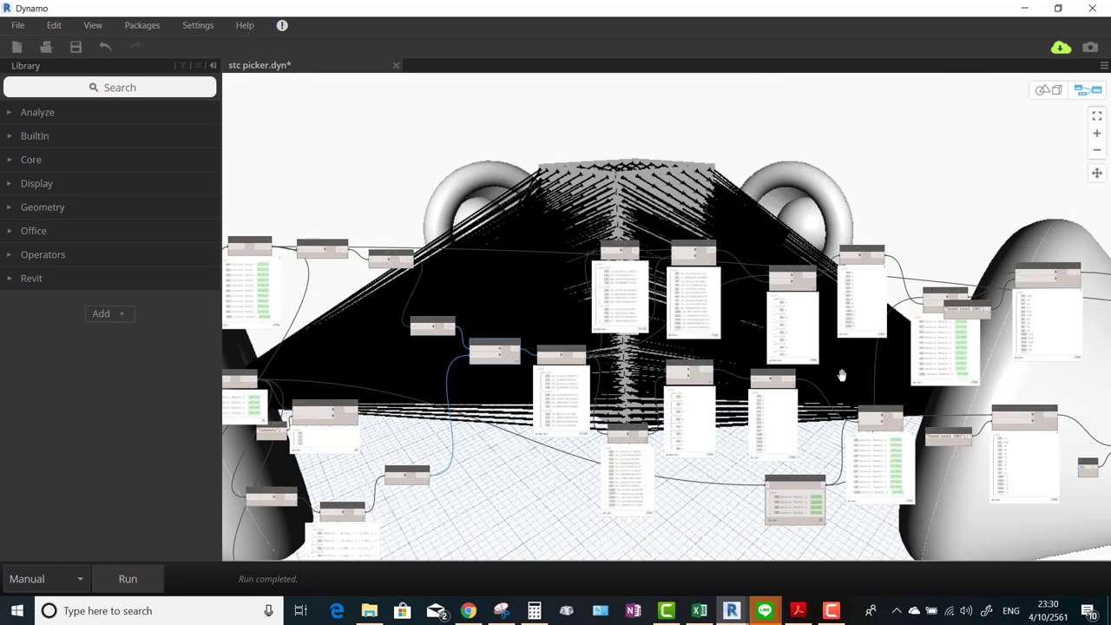
scroll(847, 375, up, 3)
scroll(577, 379, up, 1)
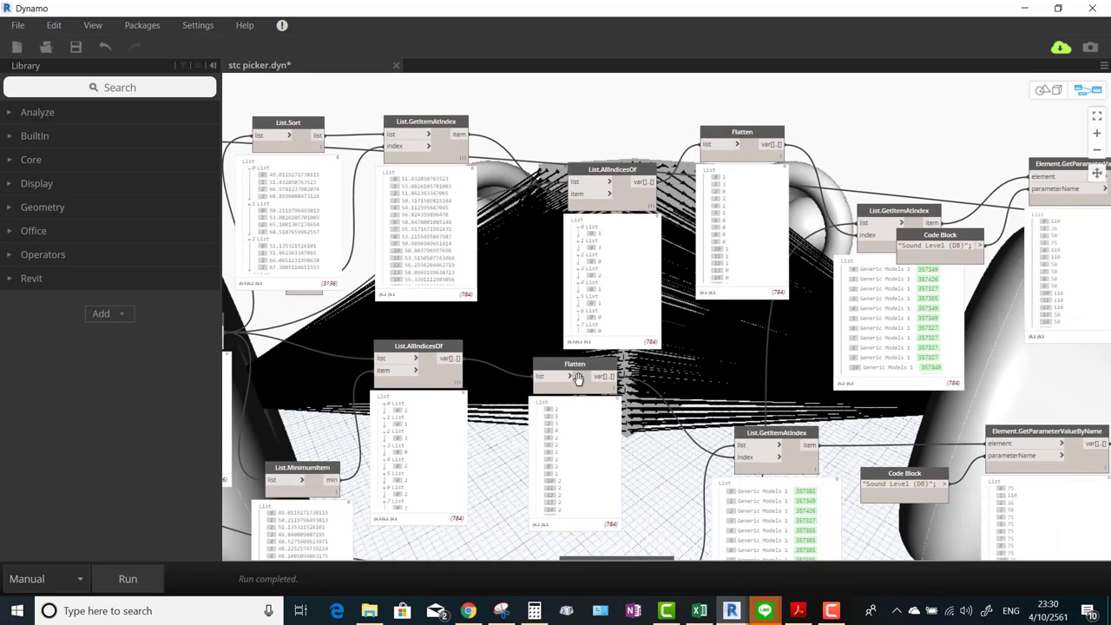
drag(578, 379, 409, 377)
drag(907, 382, 833, 394)
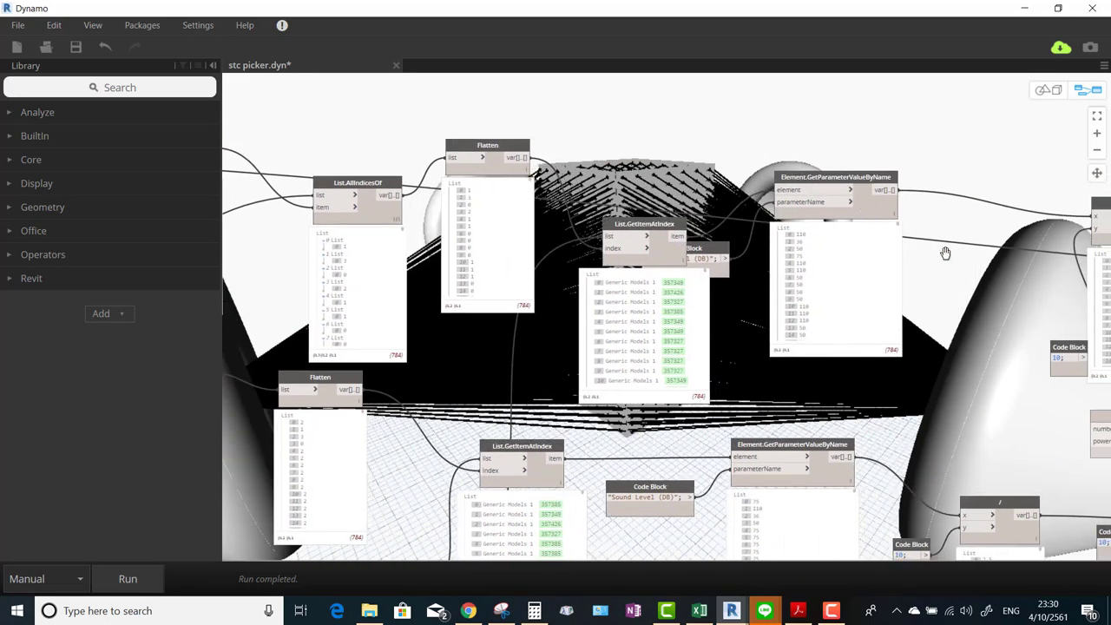
drag(934, 307, 929, 309)
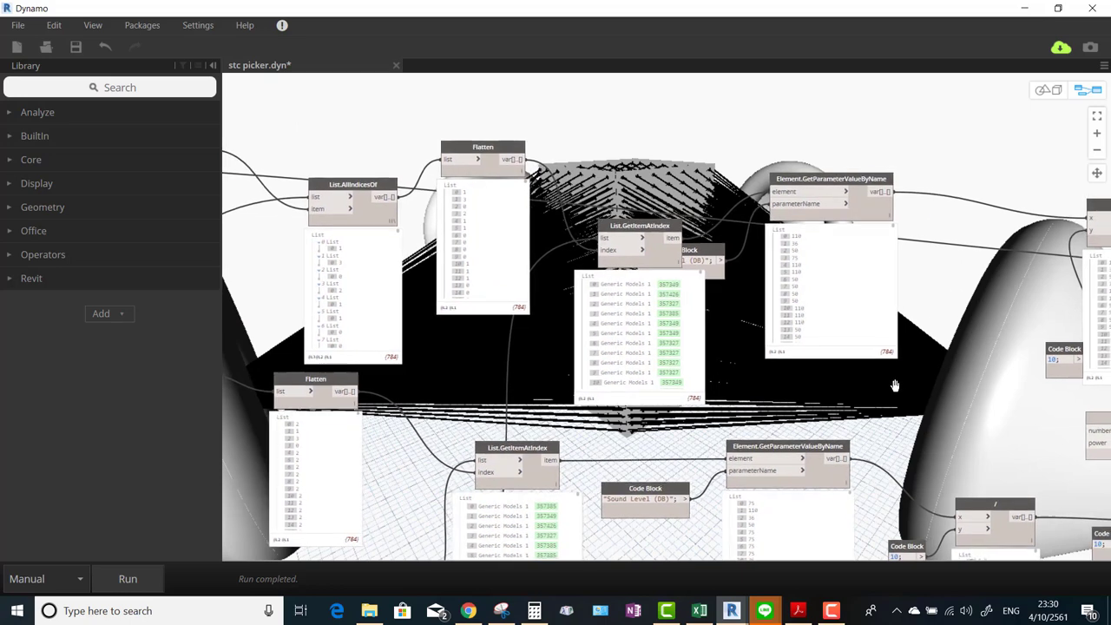
mouse_move(895, 385)
mouse_down()
mouse_move(827, 254)
mouse_move(834, 271)
mouse_move(740, 420)
mouse_up()
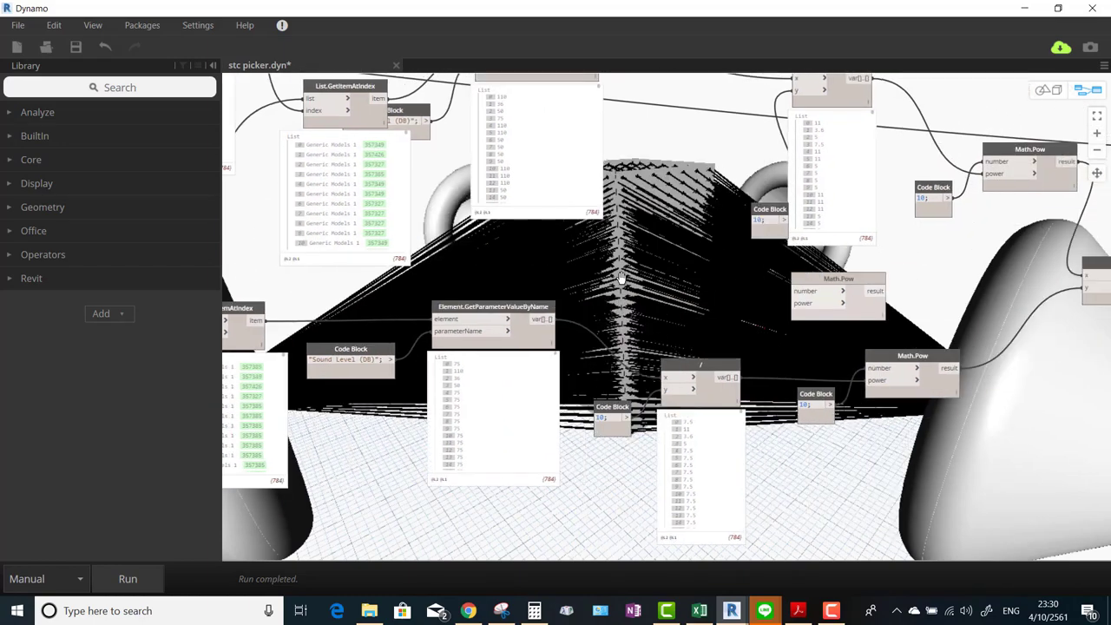
Review Curve.Length, List.Sort and Solid.Centroid nodes; open and cancel List.MinimumItem's rename dialog.
mouse_move(241, 344)
mouse_down()
mouse_move(598, 320)
mouse_move(646, 359)
mouse_move(876, 373)
mouse_up()
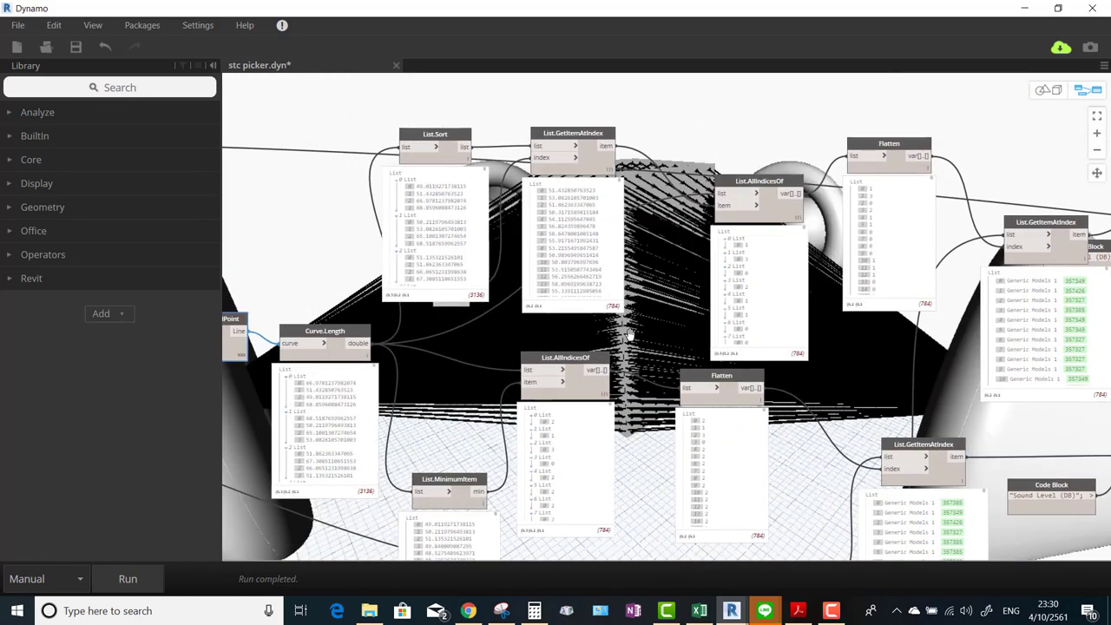
drag(451, 331, 680, 360)
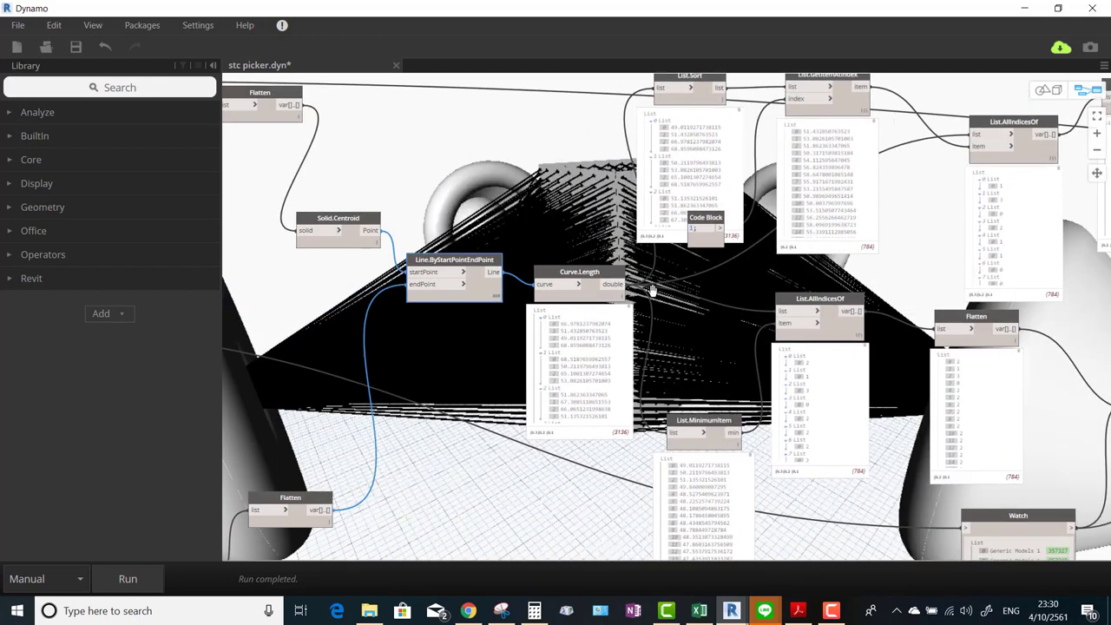
double_click(705, 421)
click(675, 236)
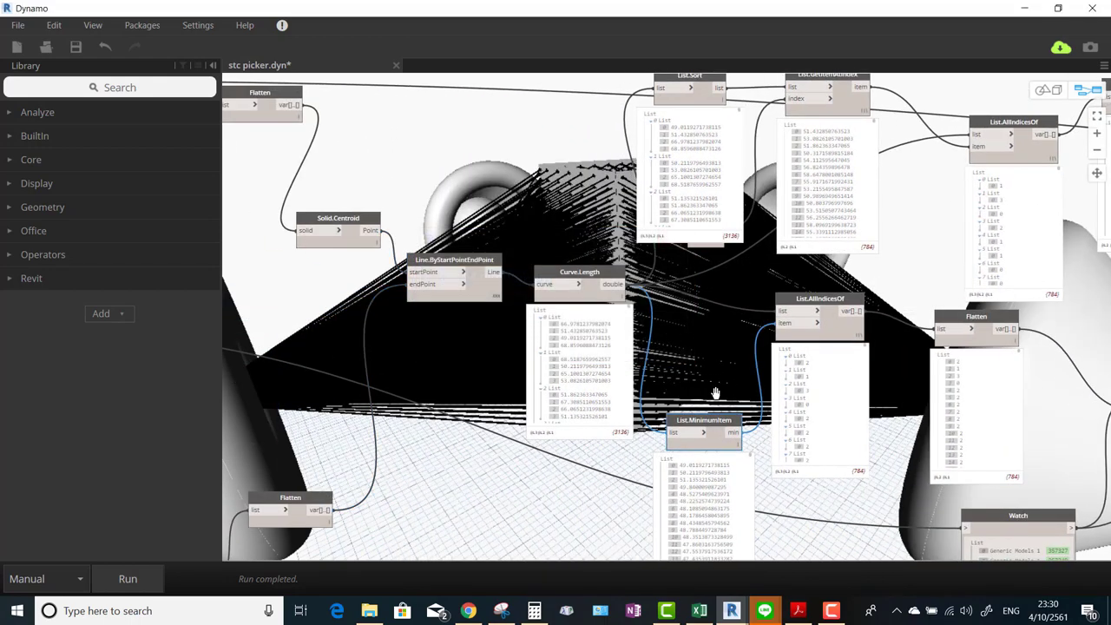
Check the chosen-panels Watch list and Sound Level (DB) lookup nodes, then reveal Revit's 3D view.
drag(715, 393, 720, 328)
scroll(665, 384, down, 1)
scroll(719, 384, up, 1)
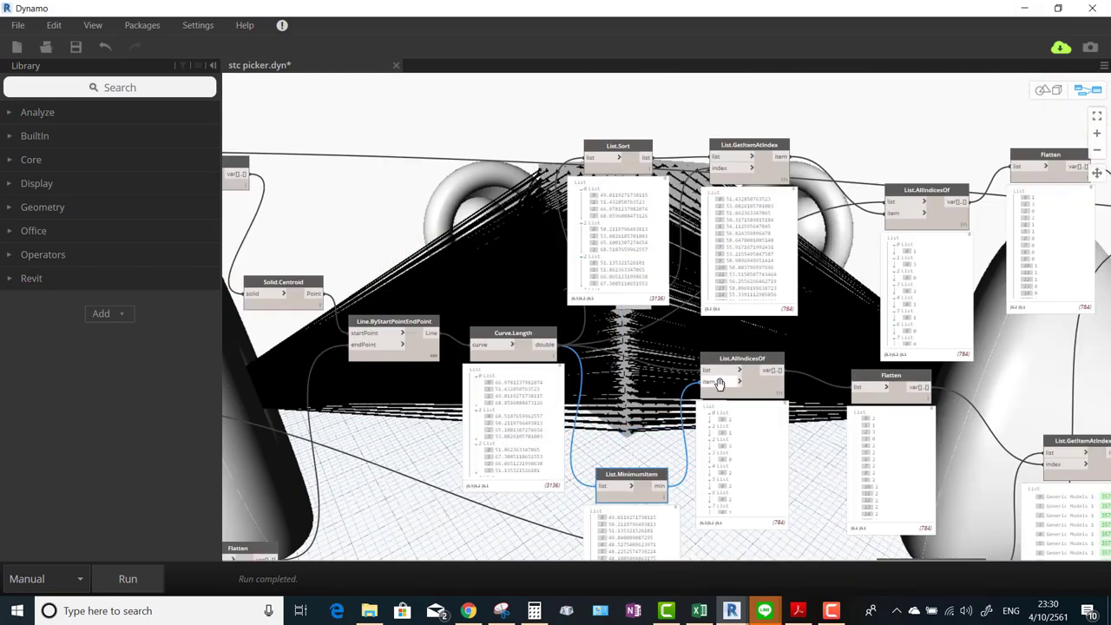
drag(843, 446, 521, 292)
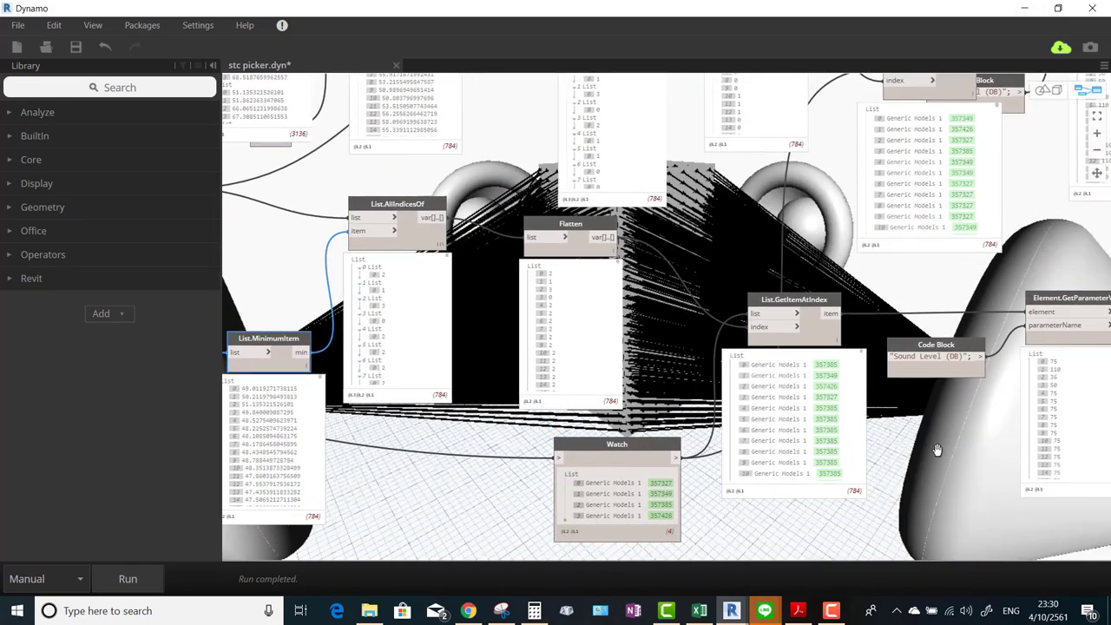
drag(938, 450, 603, 365)
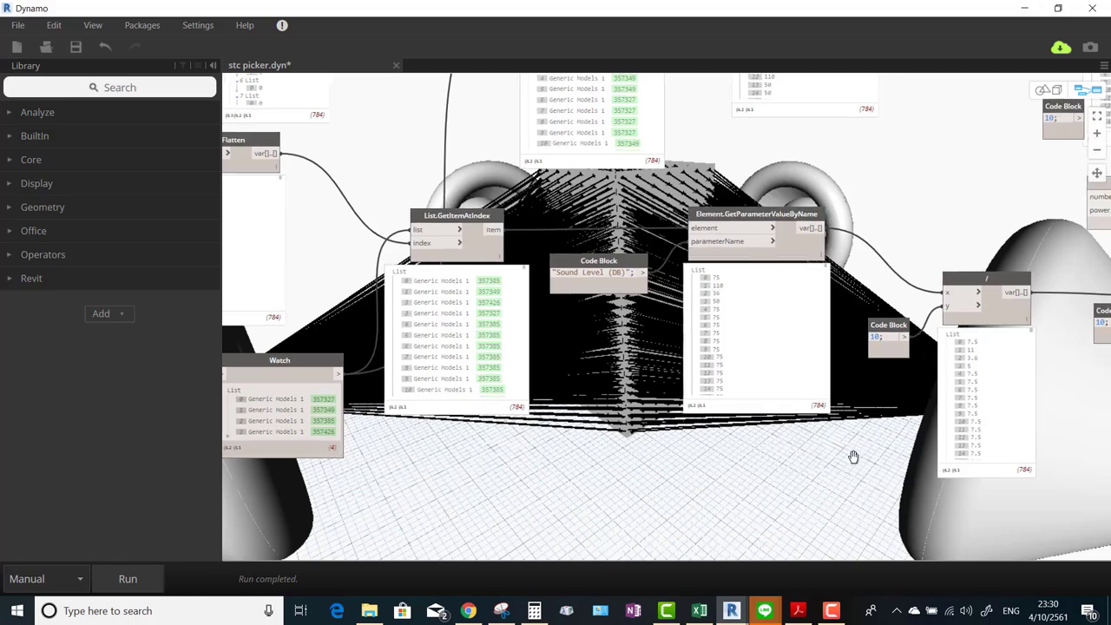
drag(853, 454, 446, 436)
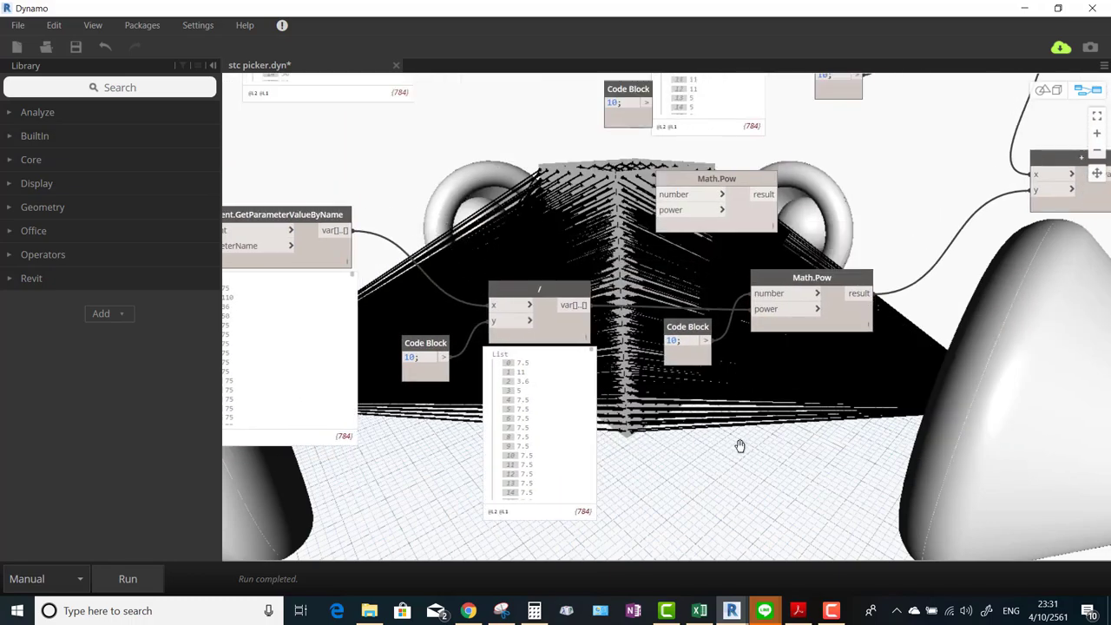
click(1024, 8)
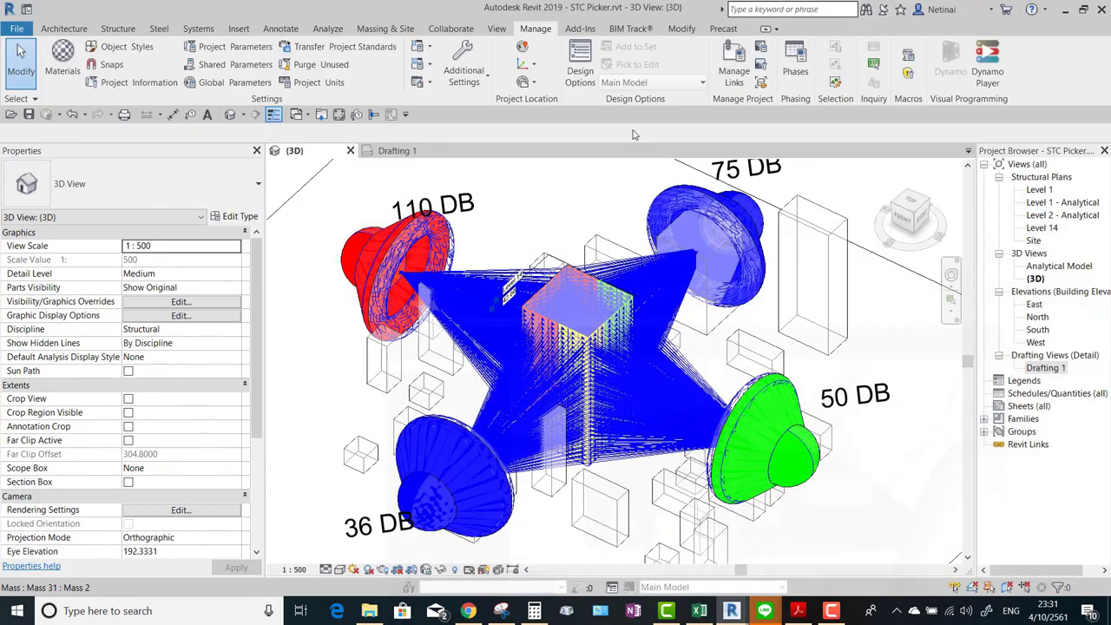
Add 75 and 120 dB on the NoiseMeters calculator for 120.0 dB, then return to Revit.
click(467, 610)
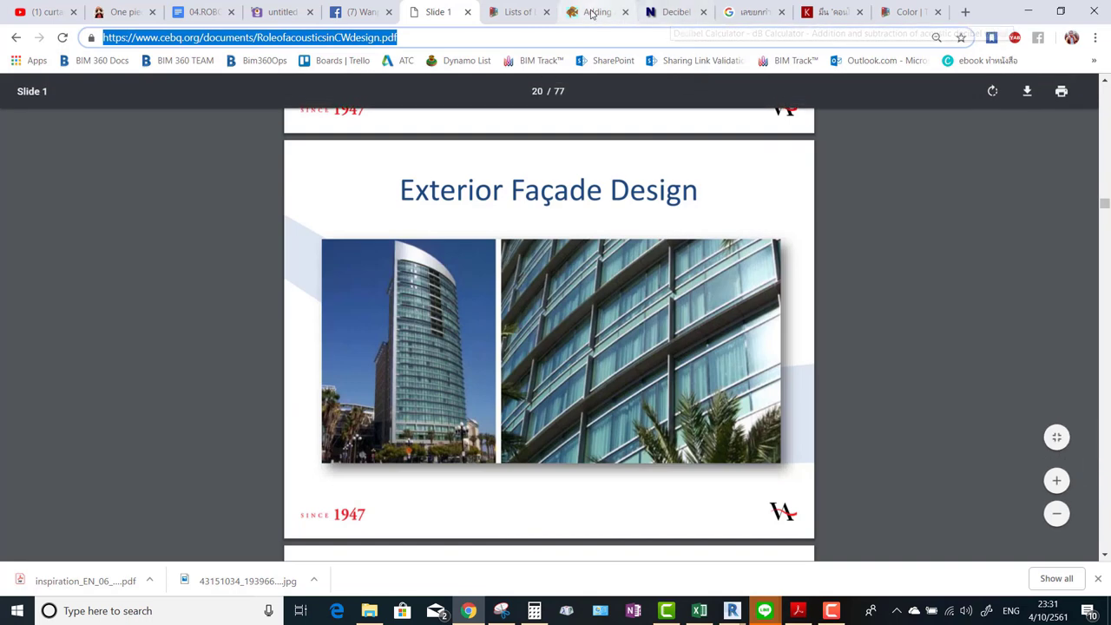
click(694, 12)
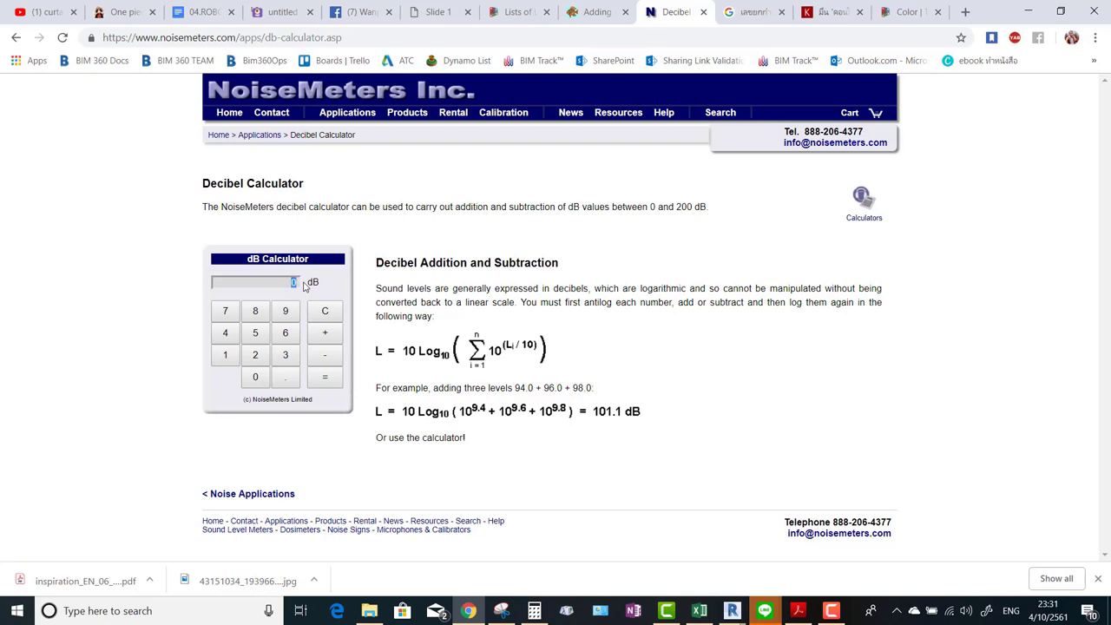
click(225, 312)
click(256, 334)
click(324, 377)
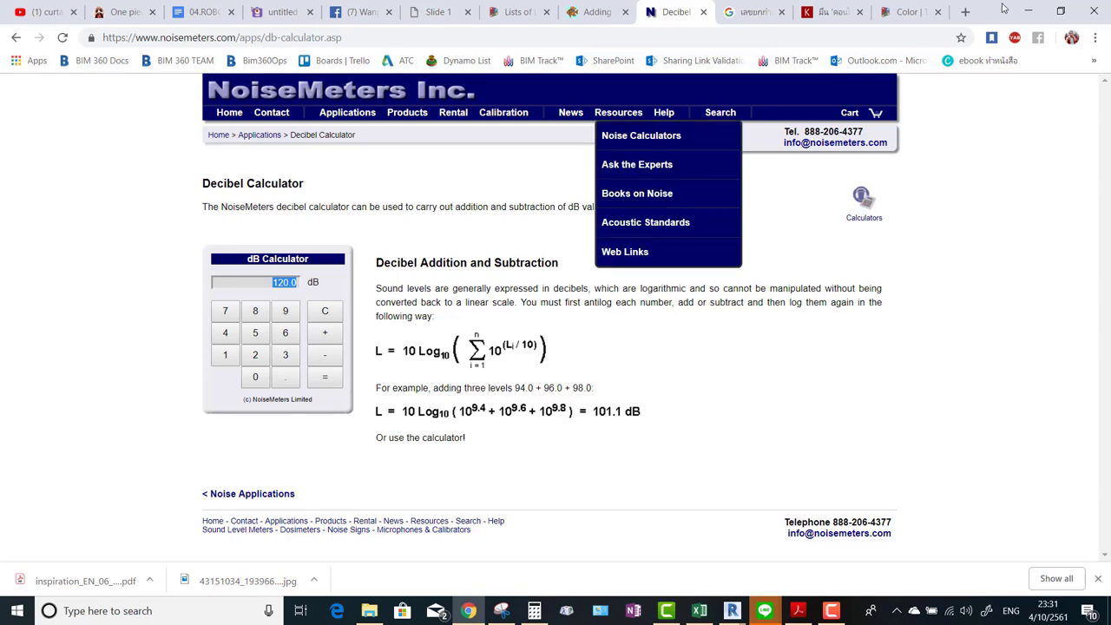
click(1027, 12)
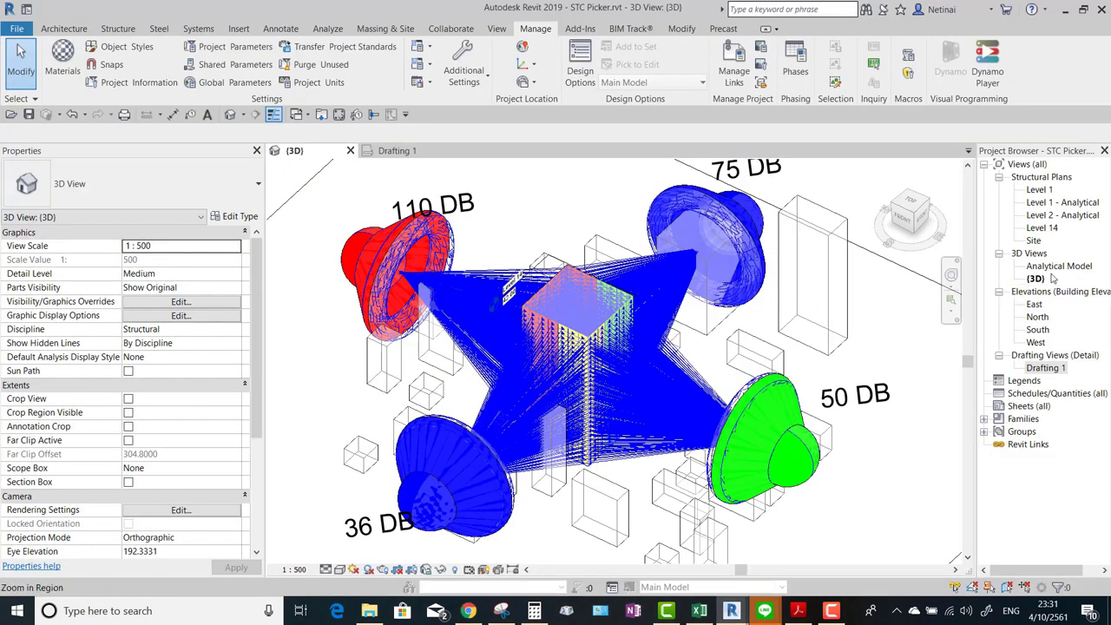
Open the Drafting 1 view and zoom in on the chart's decibel numbers.
double_click(1046, 368)
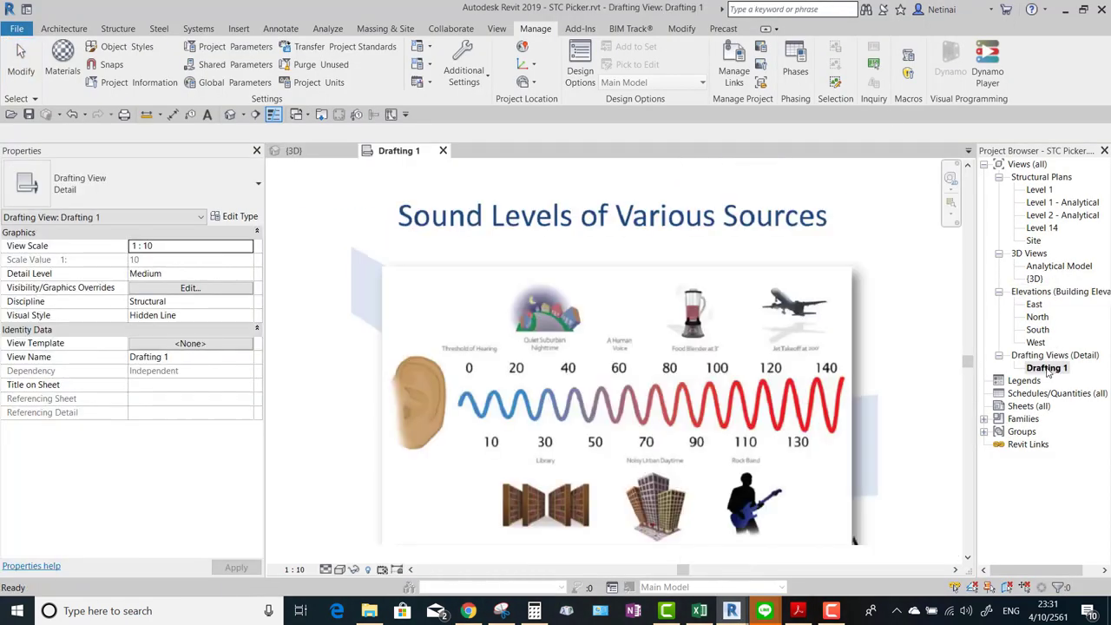
scroll(493, 356, up, 2)
scroll(493, 356, up, 2)
middle_drag(493, 355, 472, 351)
scroll(472, 350, down, 1)
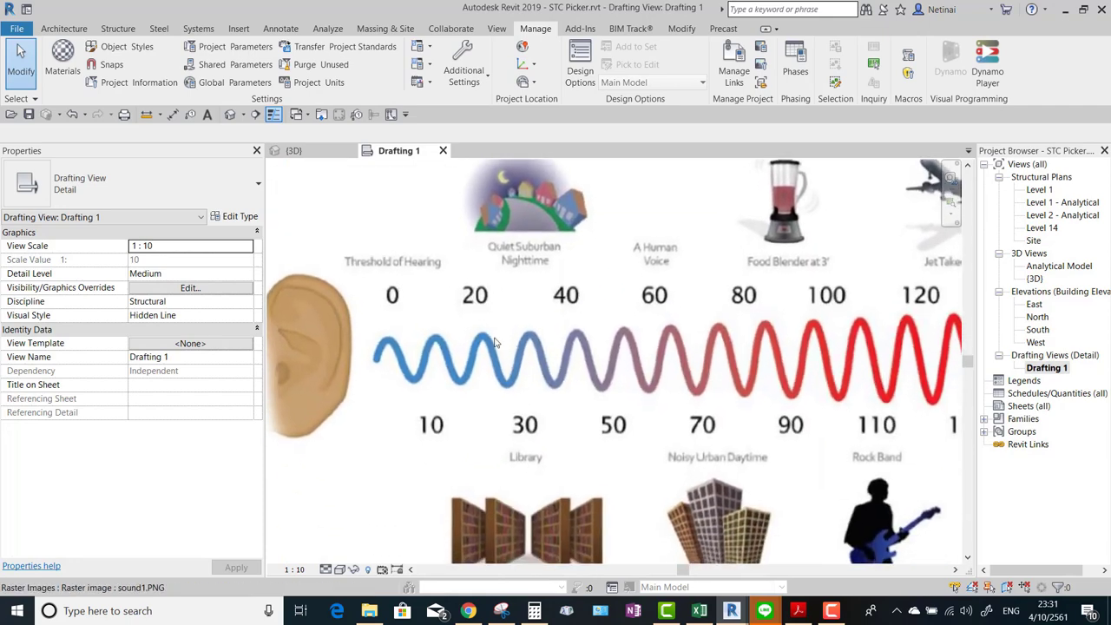
scroll(486, 325, up, 1)
middle_drag(535, 398, 546, 368)
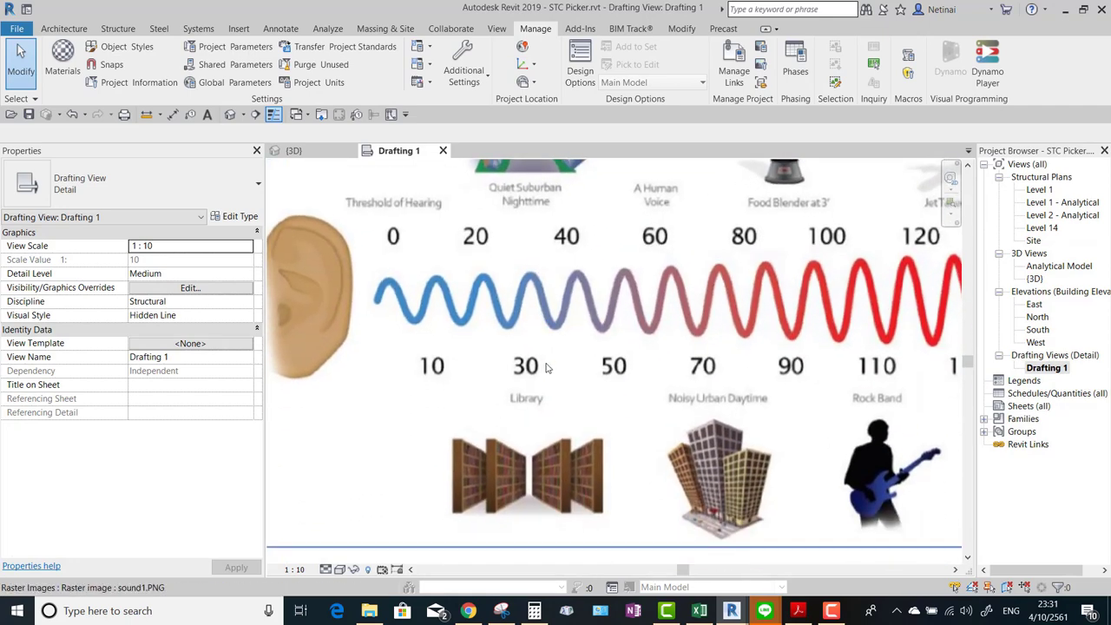
Pan across the chart's right end and top row of sound images, then zoom out.
middle_drag(522, 246, 522, 339)
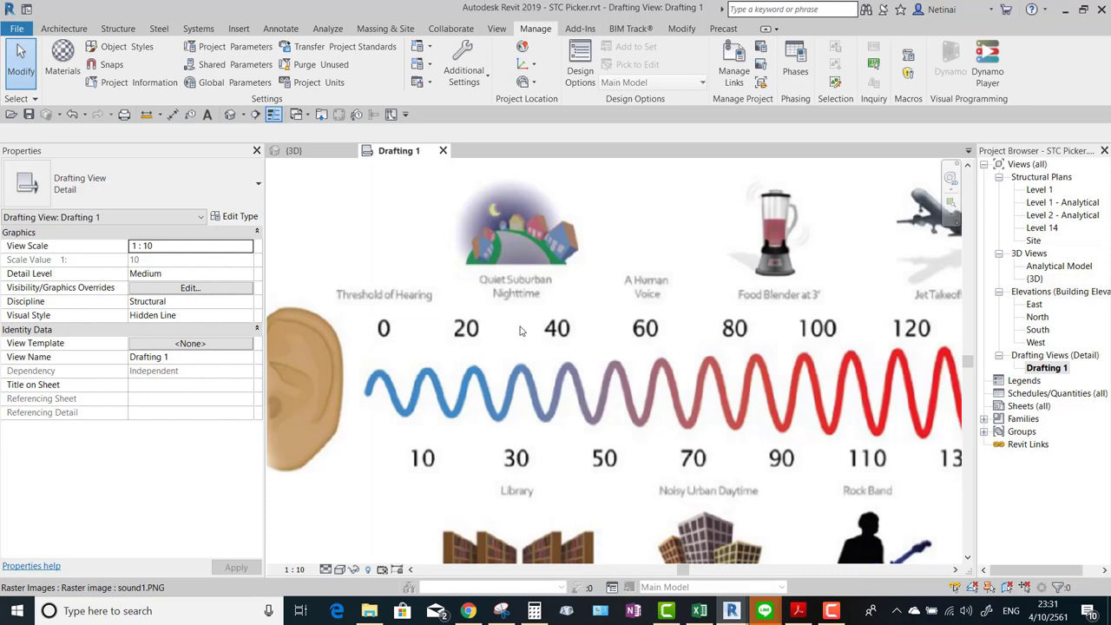
middle_drag(521, 330, 623, 301)
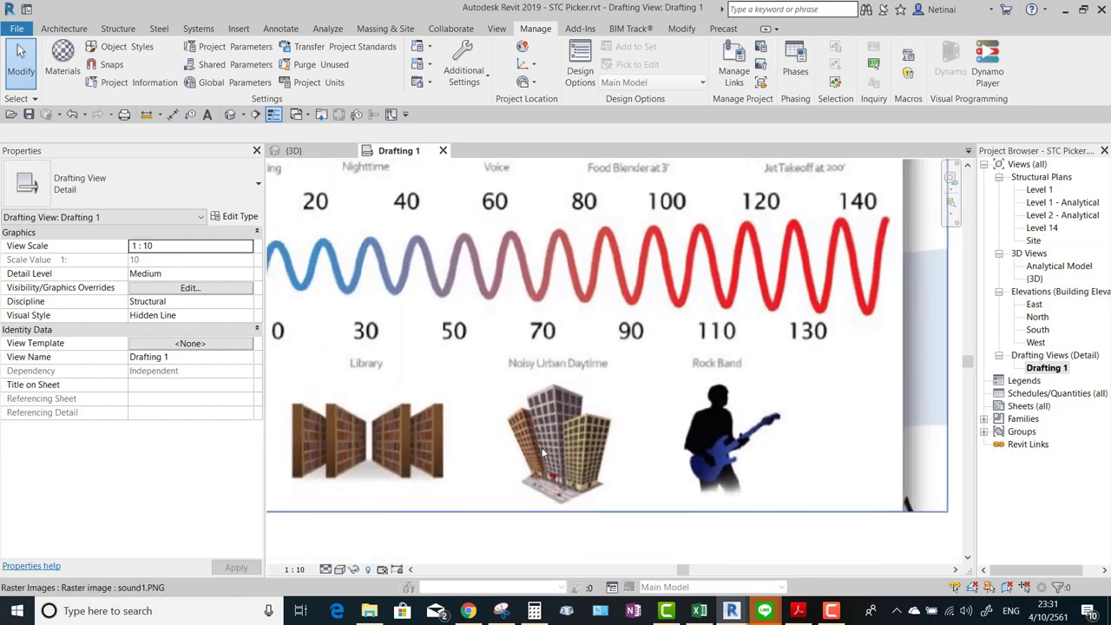
scroll(541, 447, up, 1)
scroll(554, 347, down, 1)
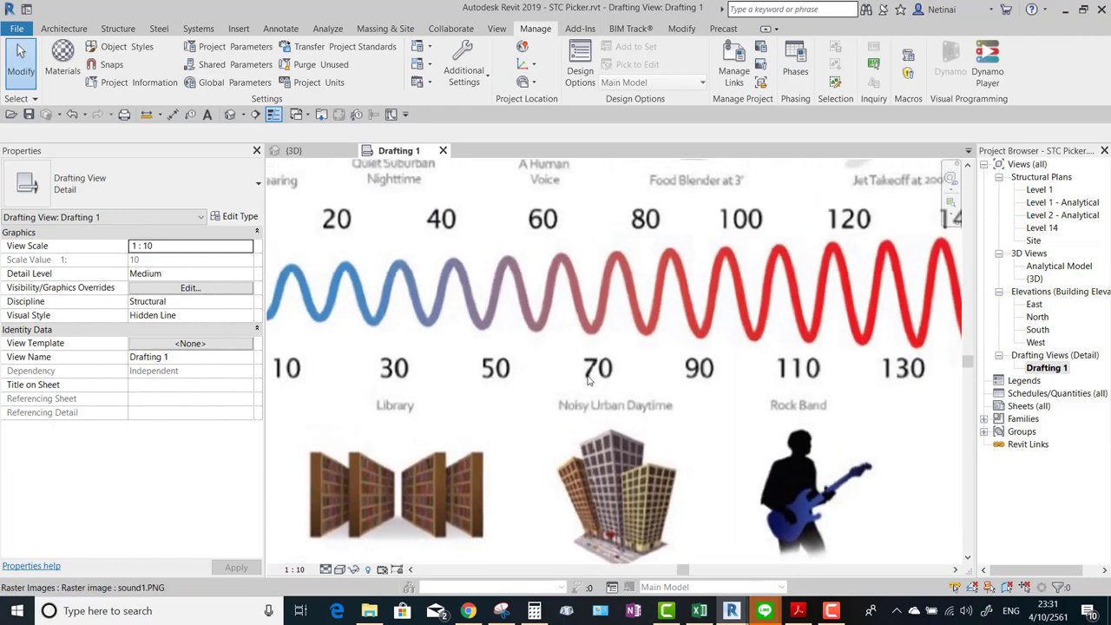
middle_drag(625, 165, 586, 297)
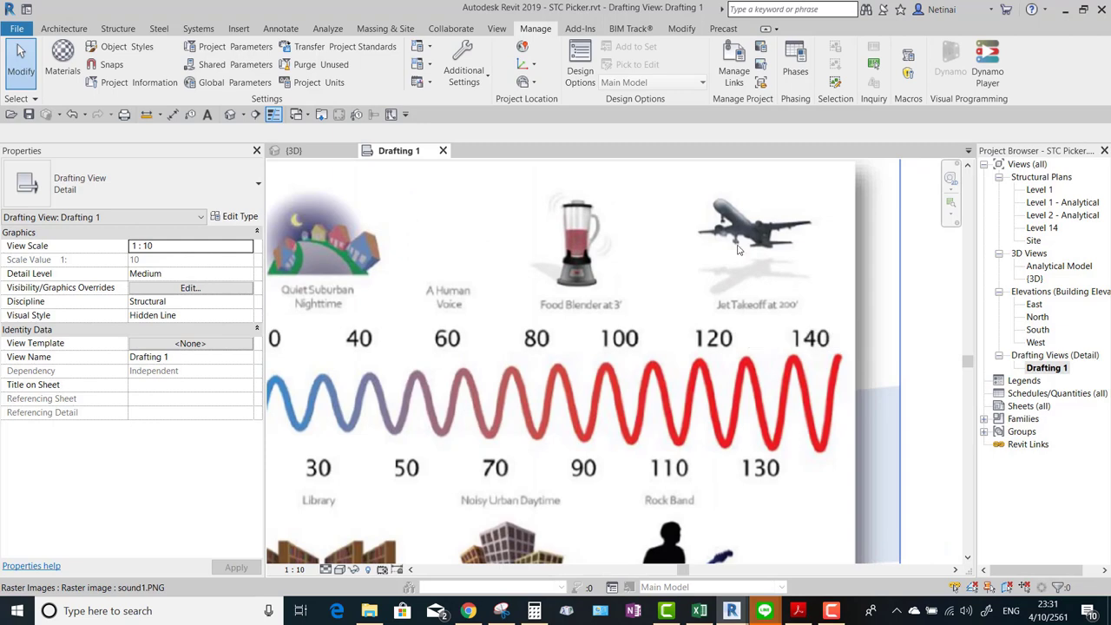
scroll(729, 364, down, 3)
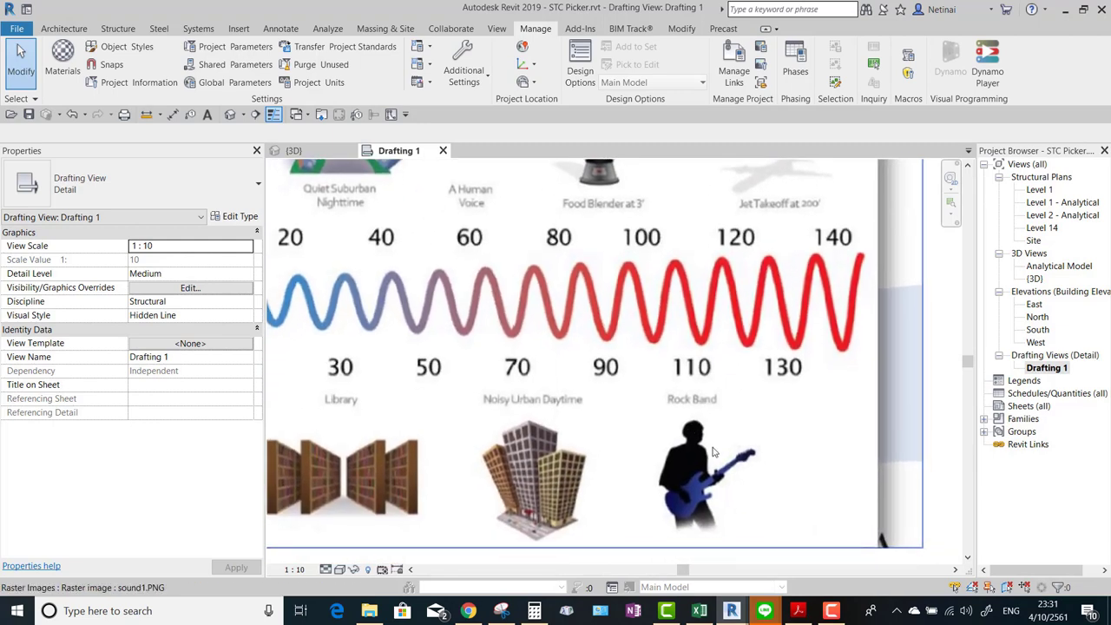
scroll(698, 360, down, 1)
scroll(698, 357, down, 1)
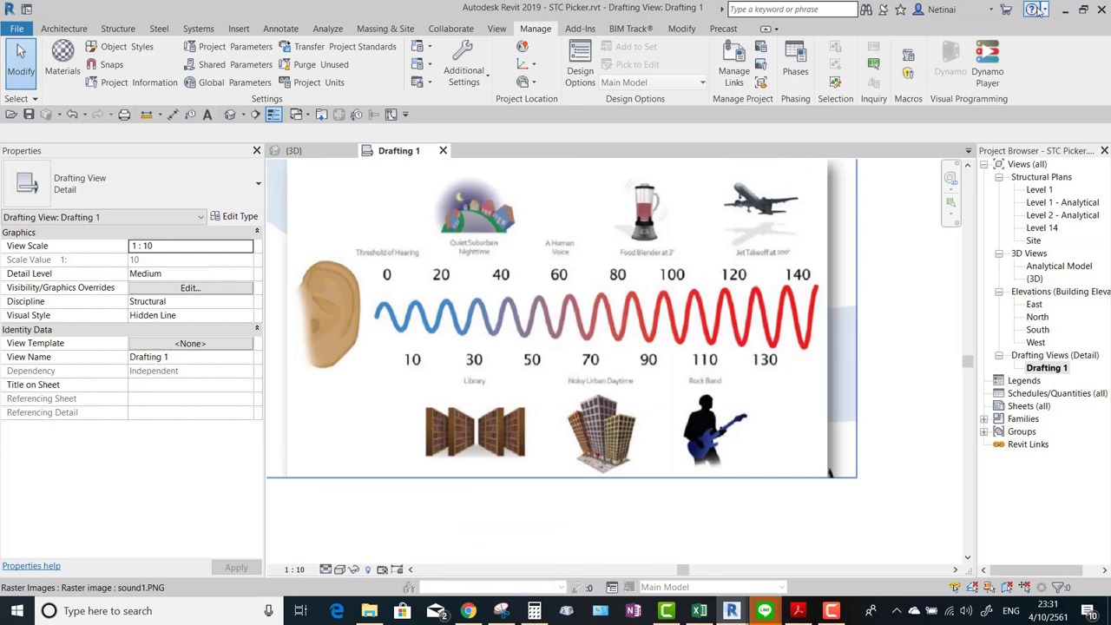
Look over the decibel result list and the Color Range and Watch nodes, then check the Revit model.
click(317, 154)
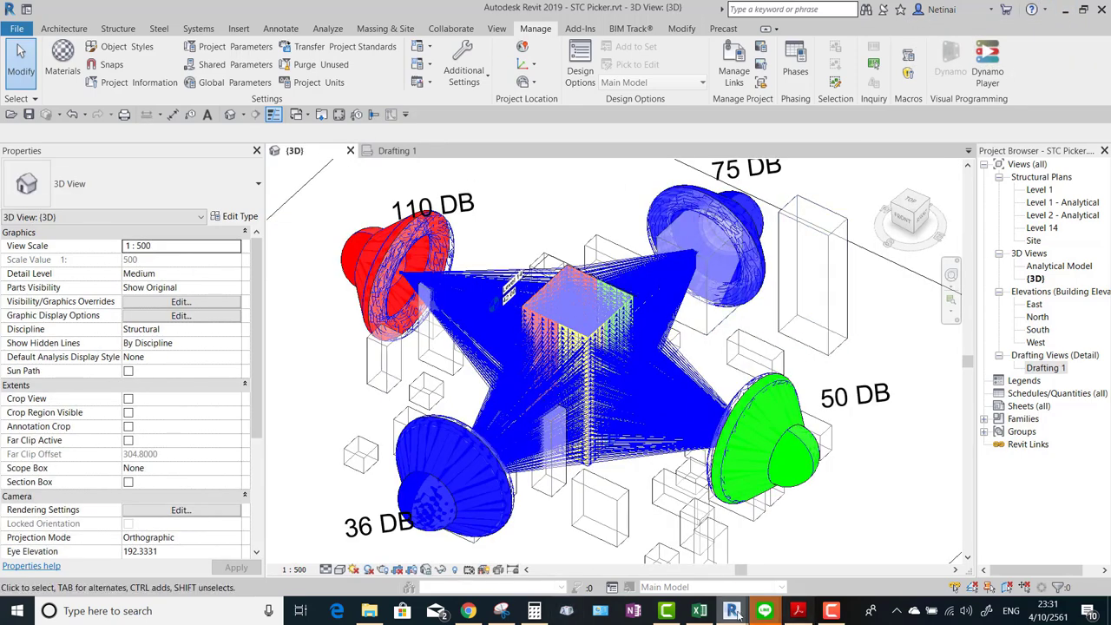
mouse_move(732, 611)
click(807, 542)
mouse_move(741, 478)
middle_down()
mouse_move(667, 486)
mouse_move(561, 474)
mouse_move(810, 448)
mouse_move(500, 463)
mouse_move(761, 454)
mouse_move(587, 439)
mouse_move(1004, 416)
mouse_move(452, 351)
middle_up()
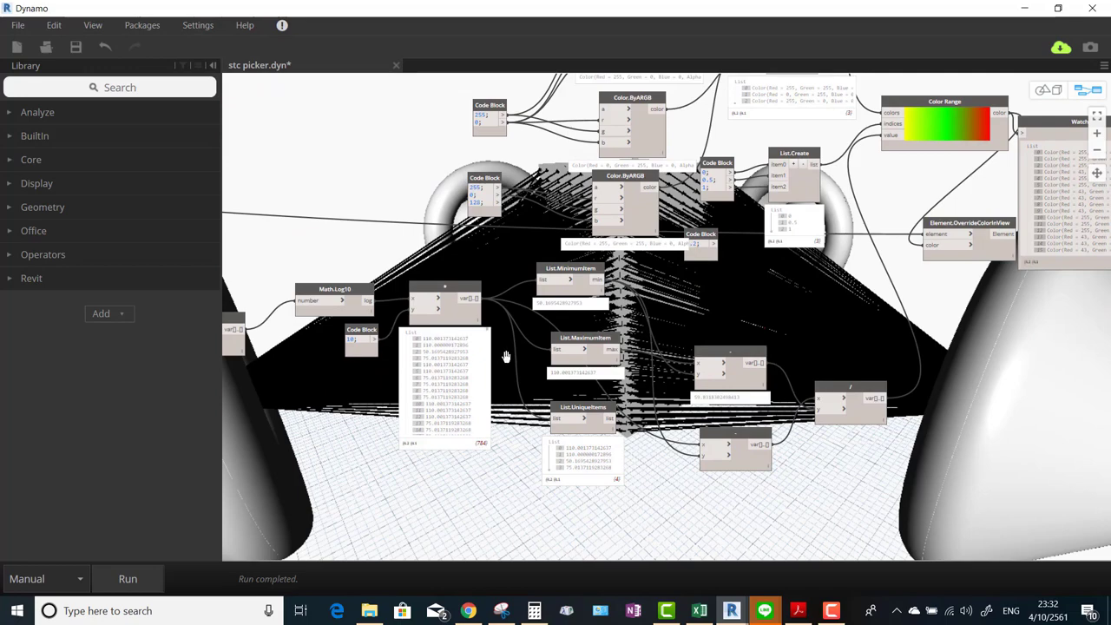
scroll(508, 355, up, 2)
middle_drag(719, 422, 793, 347)
scroll(772, 330, up, 1)
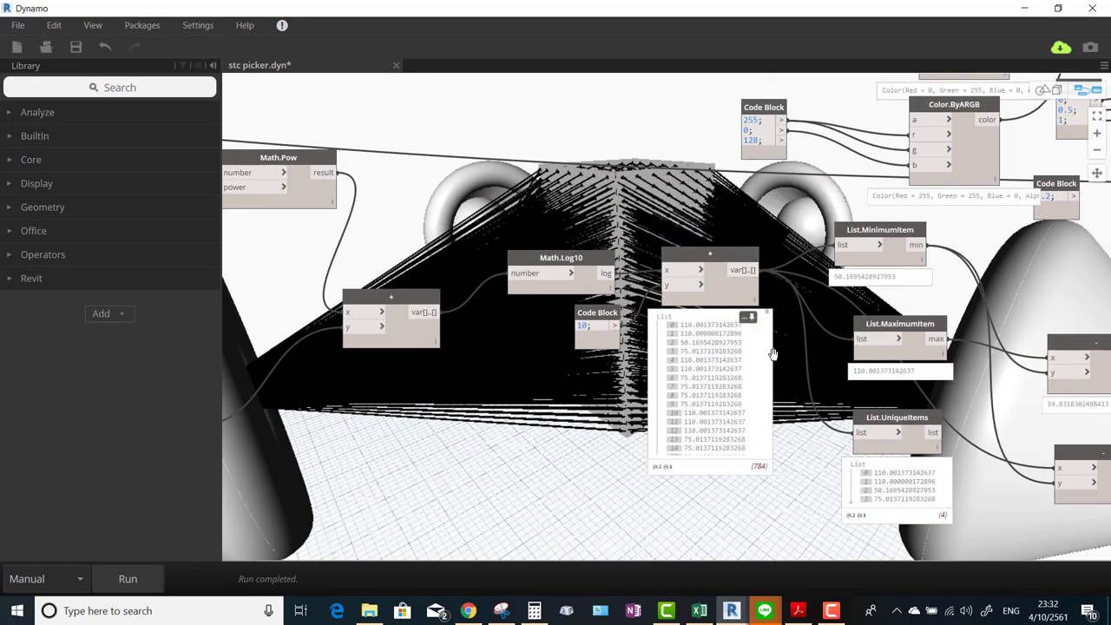
scroll(744, 360, down, 3)
scroll(757, 460, down, 2)
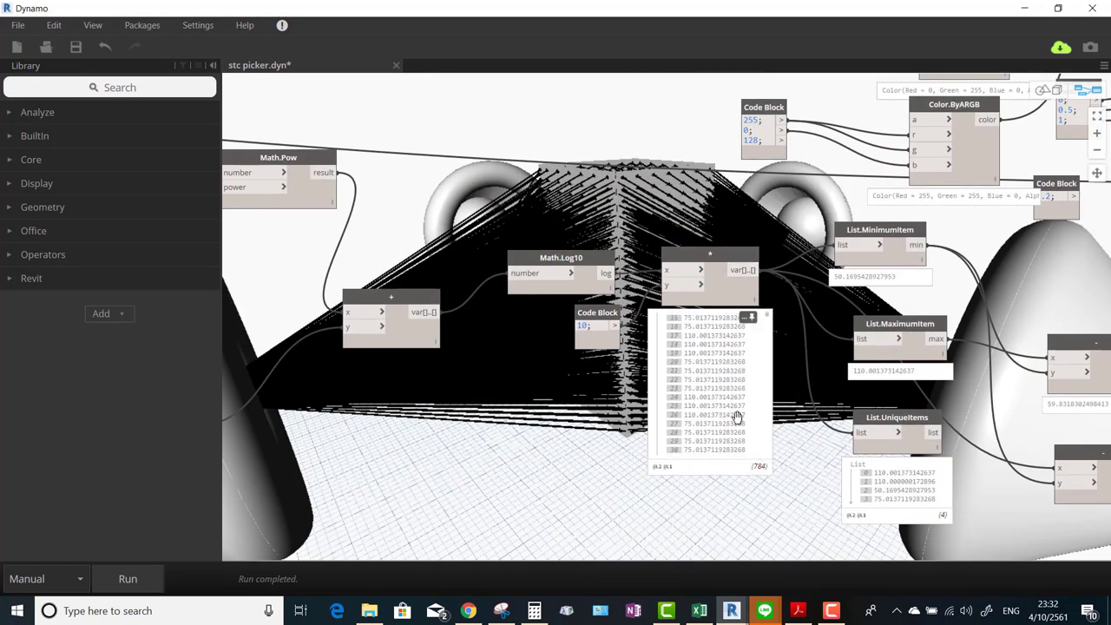
scroll(739, 404, up, 2)
scroll(744, 382, up, 3)
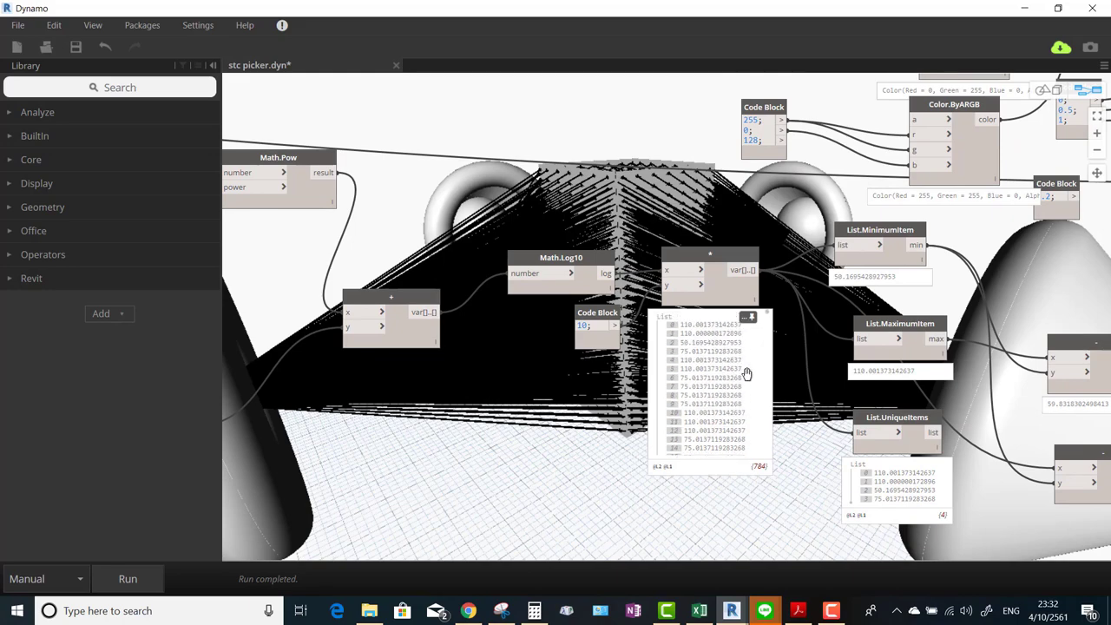
scroll(748, 369, down, 2)
scroll(743, 372, down, 2)
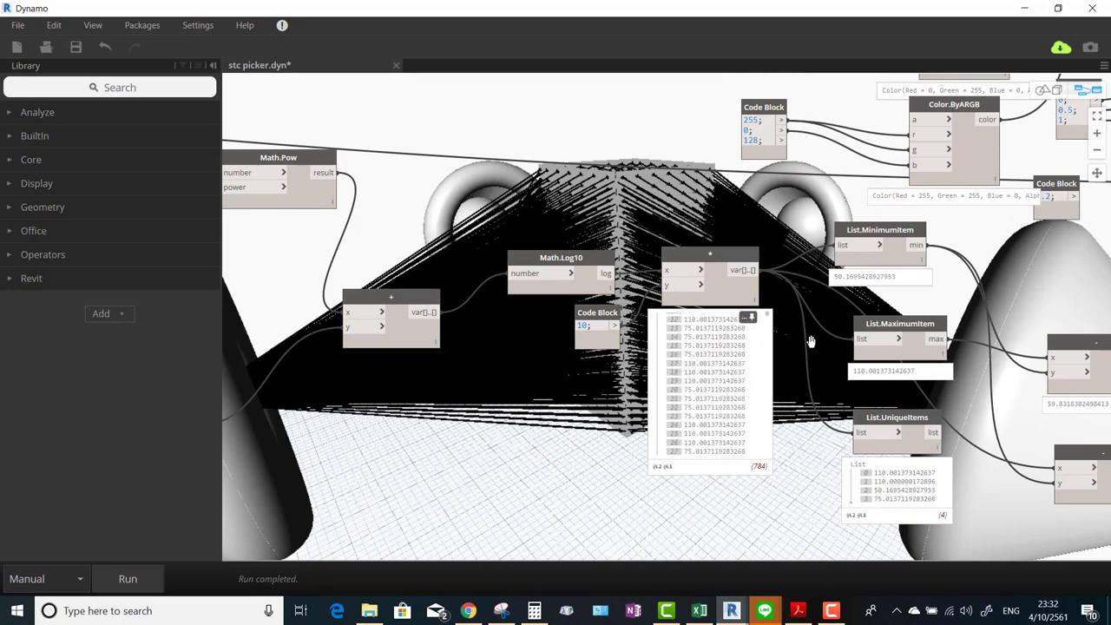
middle_drag(979, 297, 651, 340)
scroll(651, 339, down, 1)
middle_drag(850, 316, 810, 416)
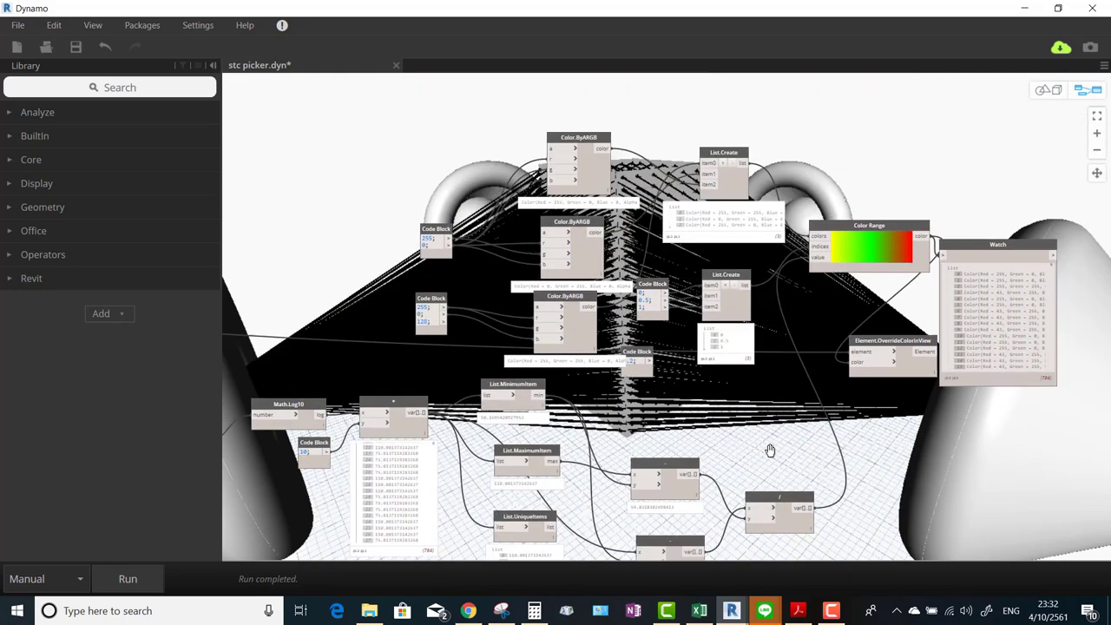
scroll(822, 224, up, 1)
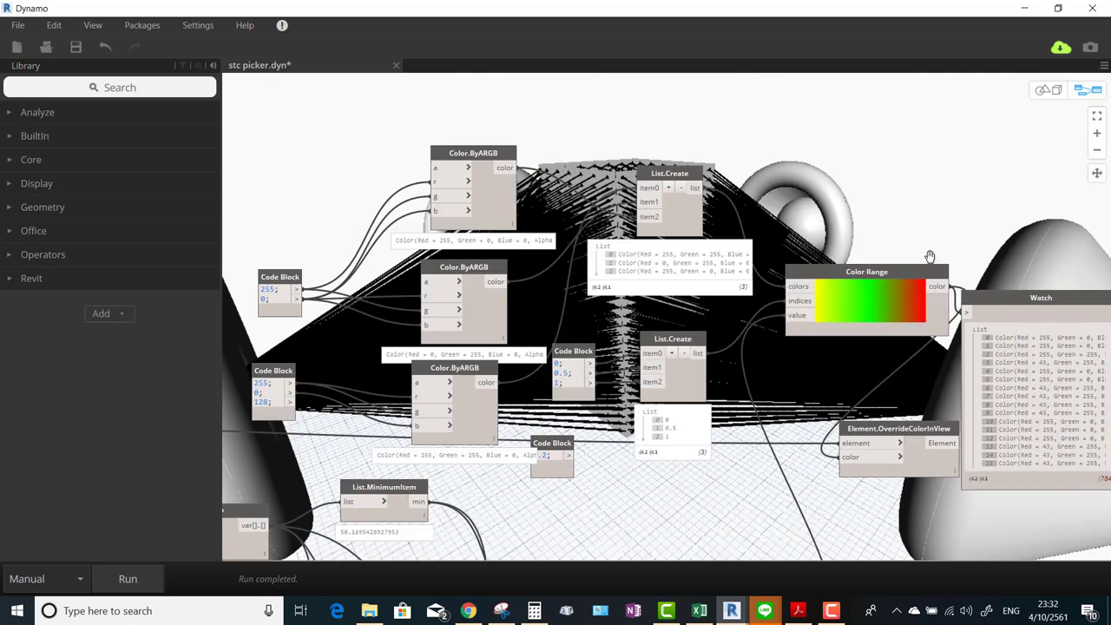
click(1024, 8)
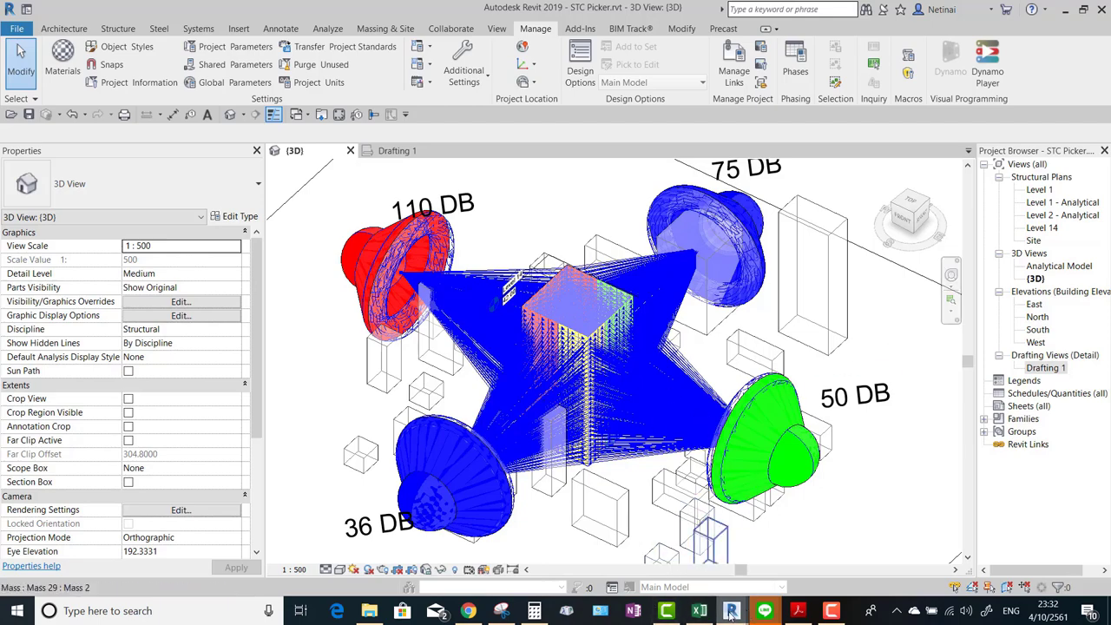
Uncheck Preview on the Line.ByStartPointEndPoint node and return to the Revit model.
click(806, 580)
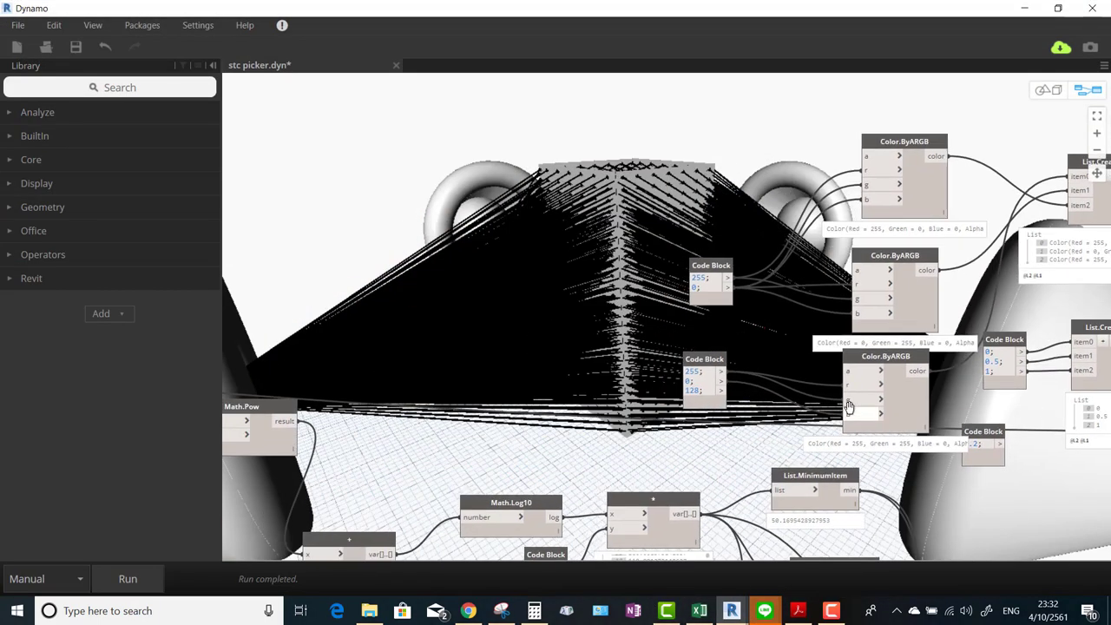
scroll(849, 406, down, 2)
scroll(868, 381, down, 2)
scroll(894, 340, down, 2)
scroll(894, 340, down, 2)
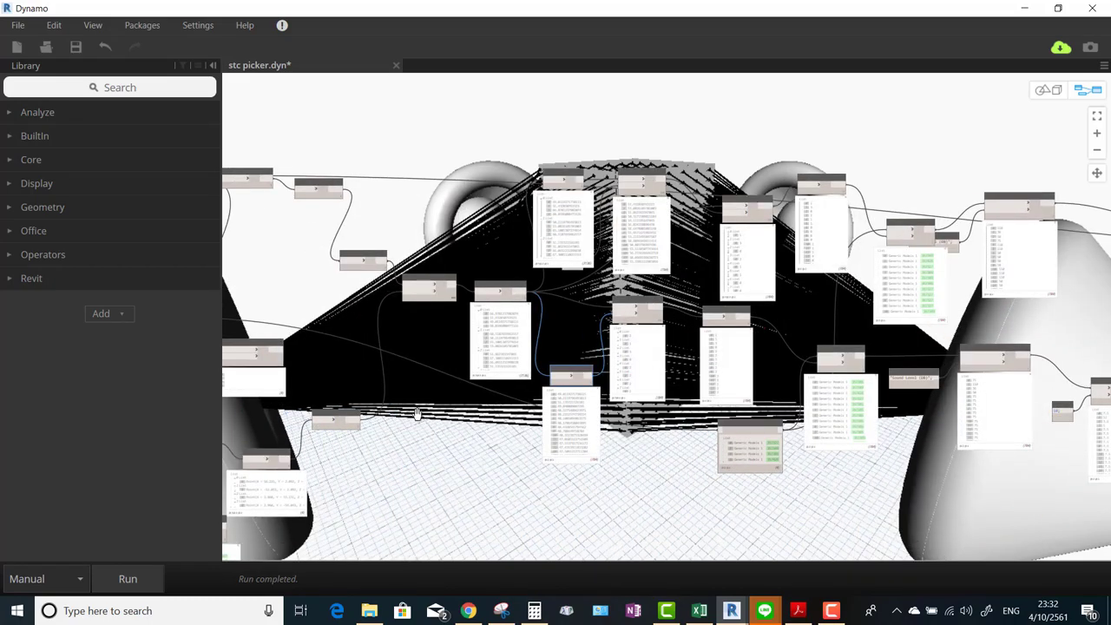
scroll(417, 413, up, 2)
scroll(665, 390, up, 2)
scroll(588, 328, up, 1)
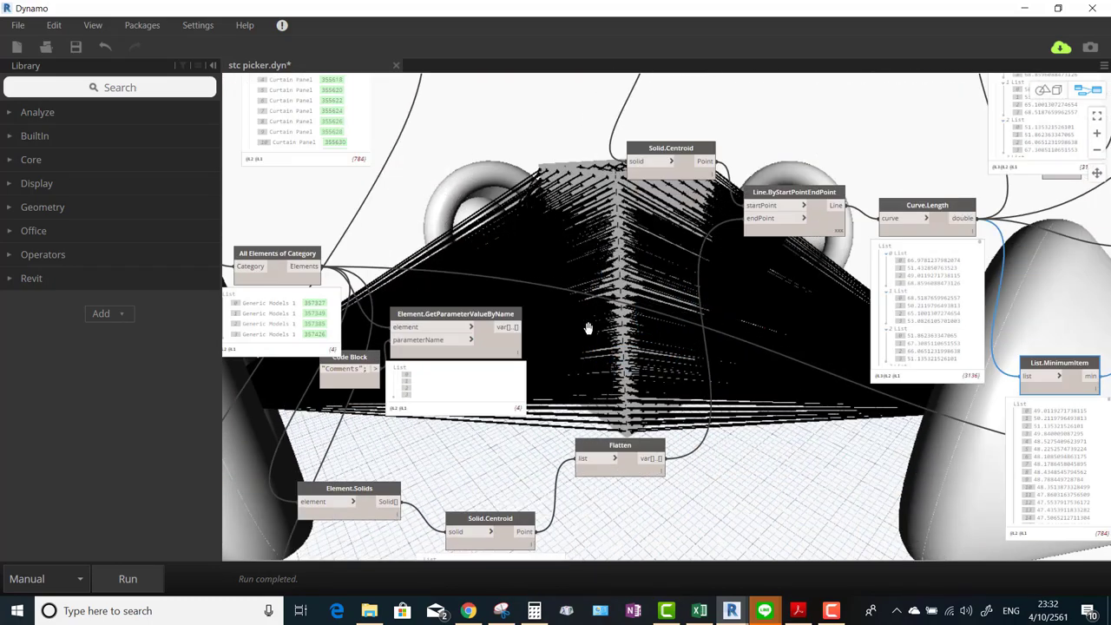
middle_drag(589, 328, 515, 314)
middle_drag(518, 187, 631, 363)
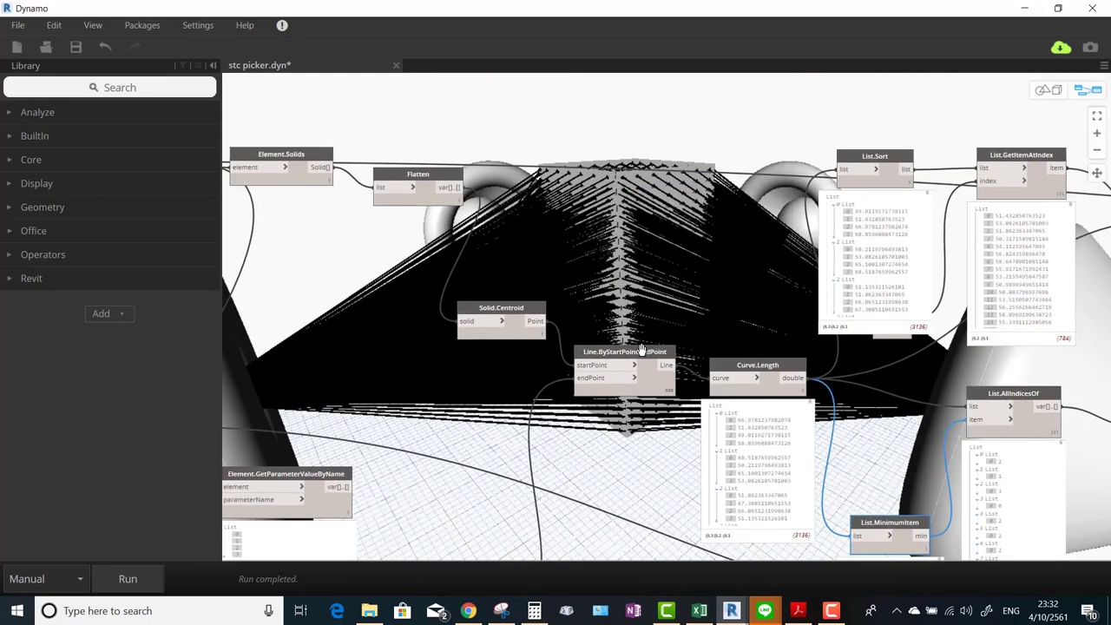
right_click(632, 363)
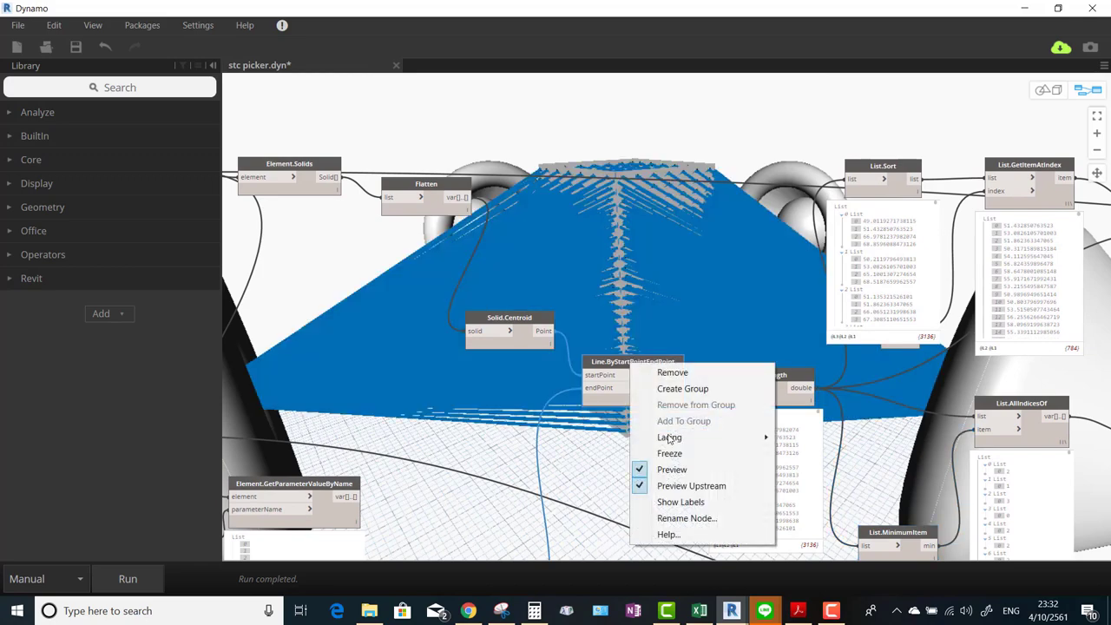
click(607, 463)
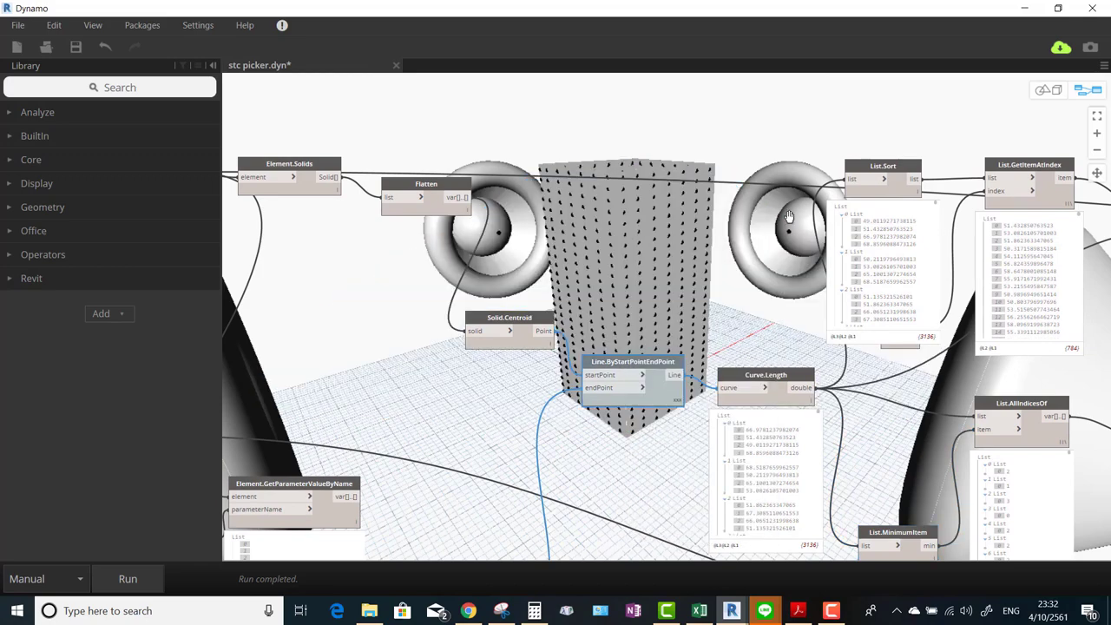
click(1024, 7)
Orbit and zoom out to frame the tower and the cones labelled 110, 75, 50 and 36 DB.
shift+middle_drag(683, 389, 566, 383)
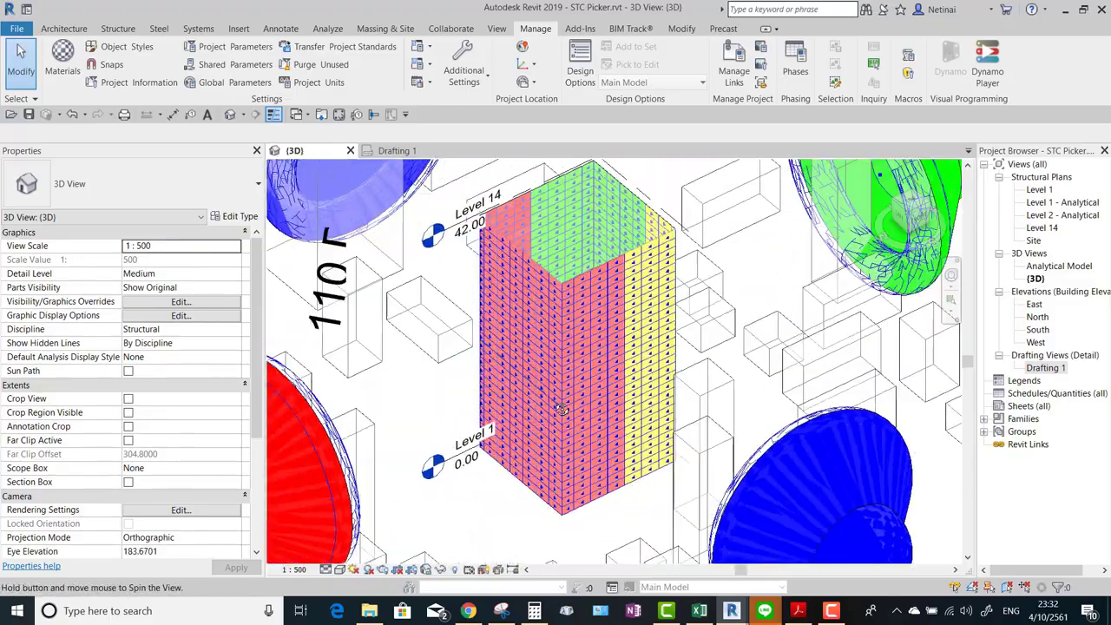
scroll(566, 383, down, 3)
mouse_move(567, 383)
shift+middle_down()
mouse_move(550, 417)
mouse_move(762, 390)
mouse_move(655, 382)
mouse_move(717, 384)
mouse_move(613, 331)
shift+middle_up()
scroll(655, 382, up, 2)
scroll(655, 382, down, 2)
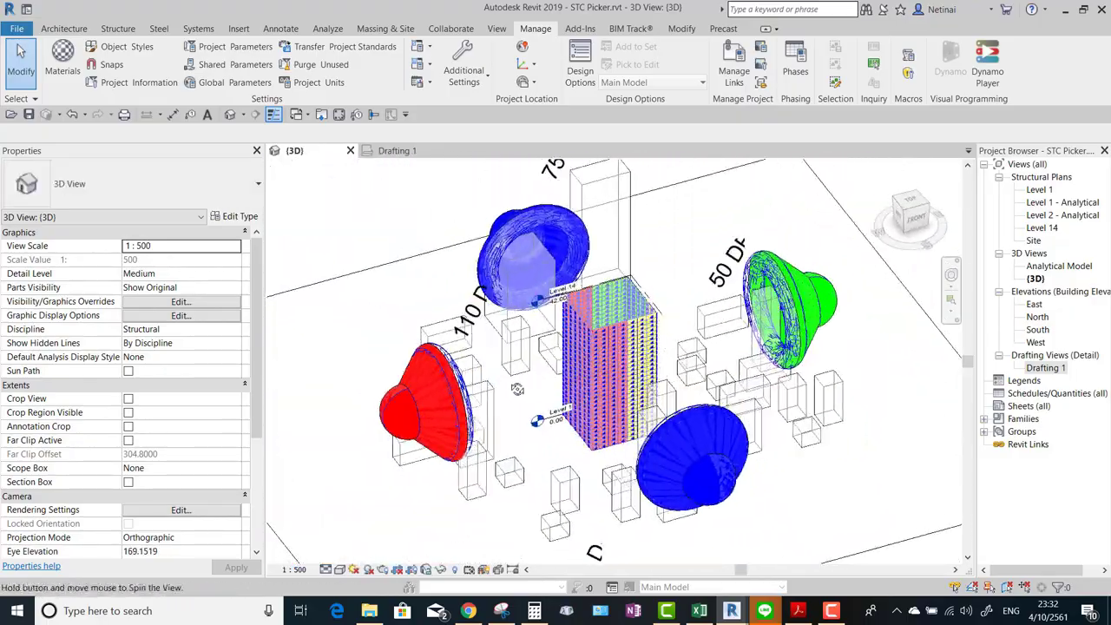
scroll(614, 331, up, 2)
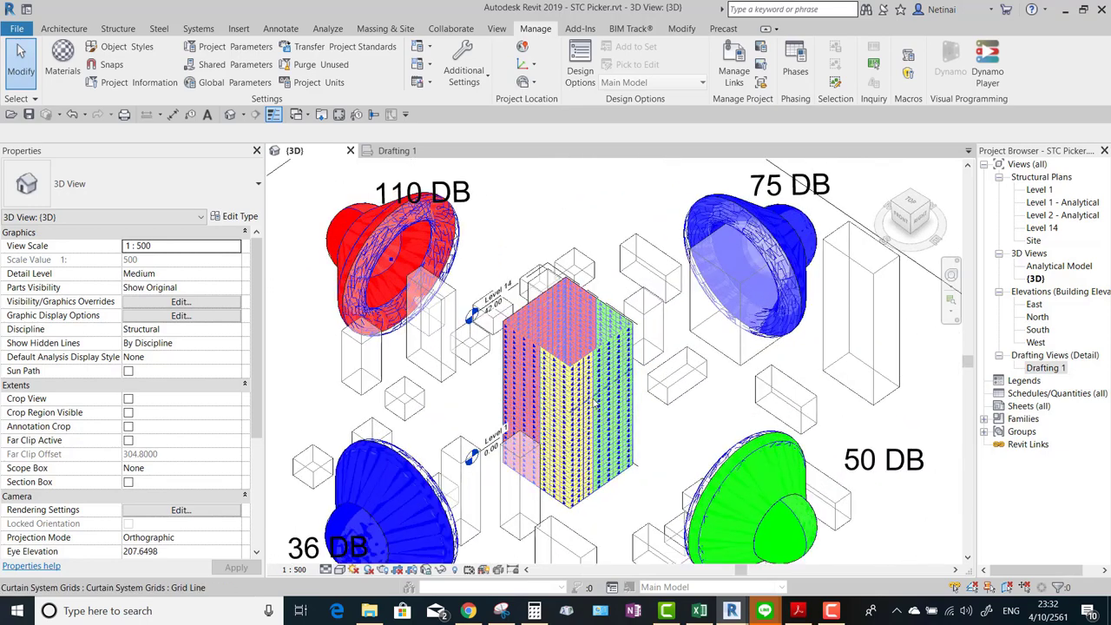
shift+middle_drag(607, 406, 686, 373)
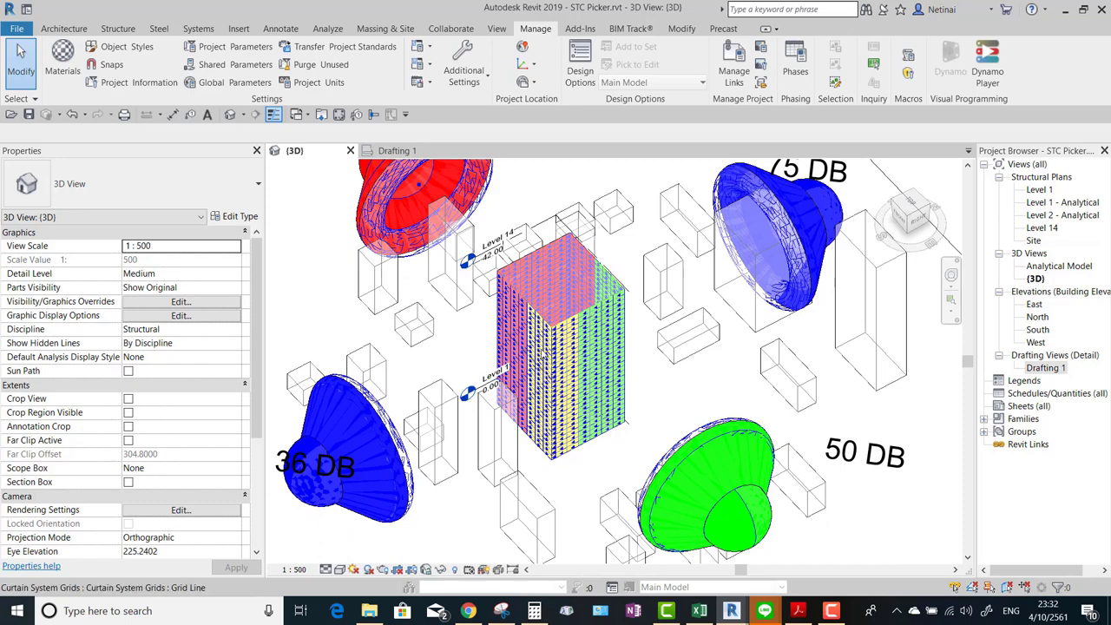
scroll(515, 342, up, 1)
scroll(531, 347, down, 2)
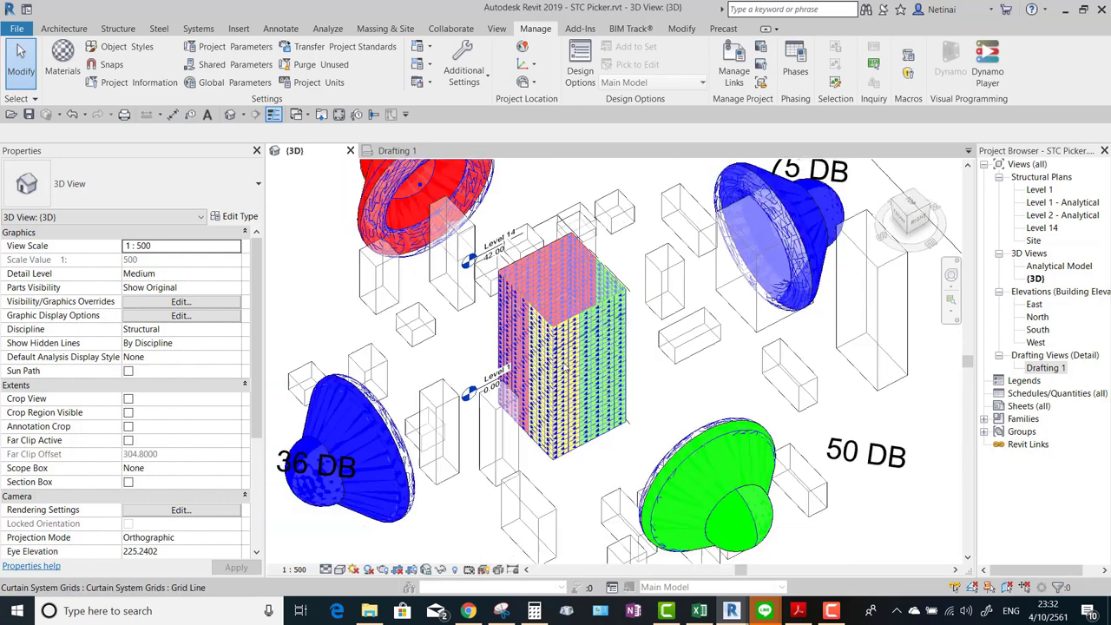
scroll(524, 451, down, 1)
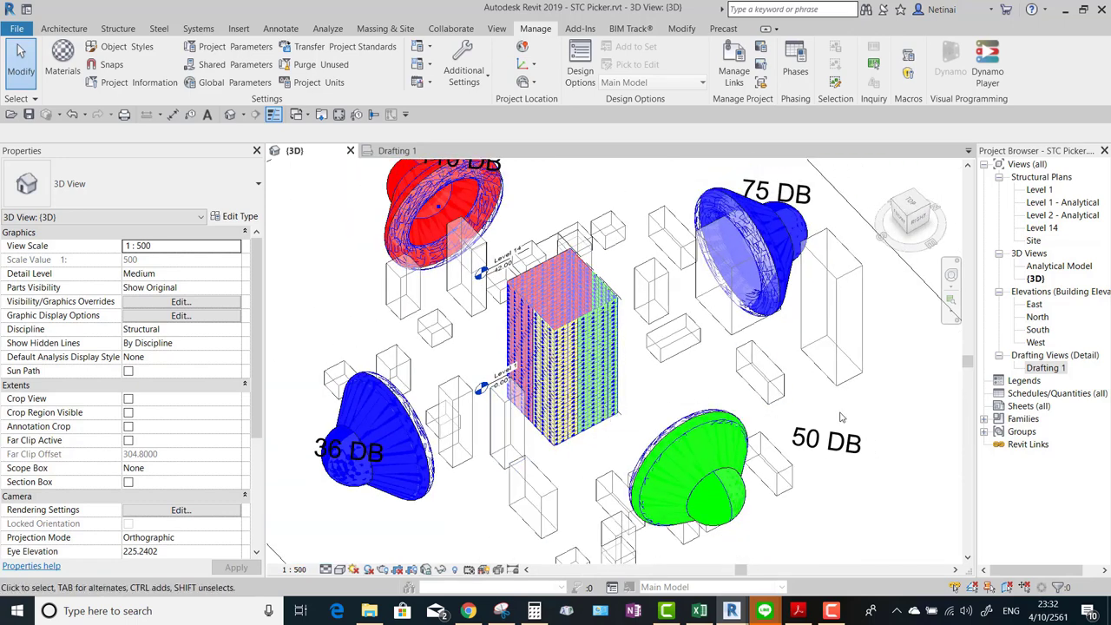
Edit the green cone's 50 DB text label to read 120 DB.
double_click(819, 441)
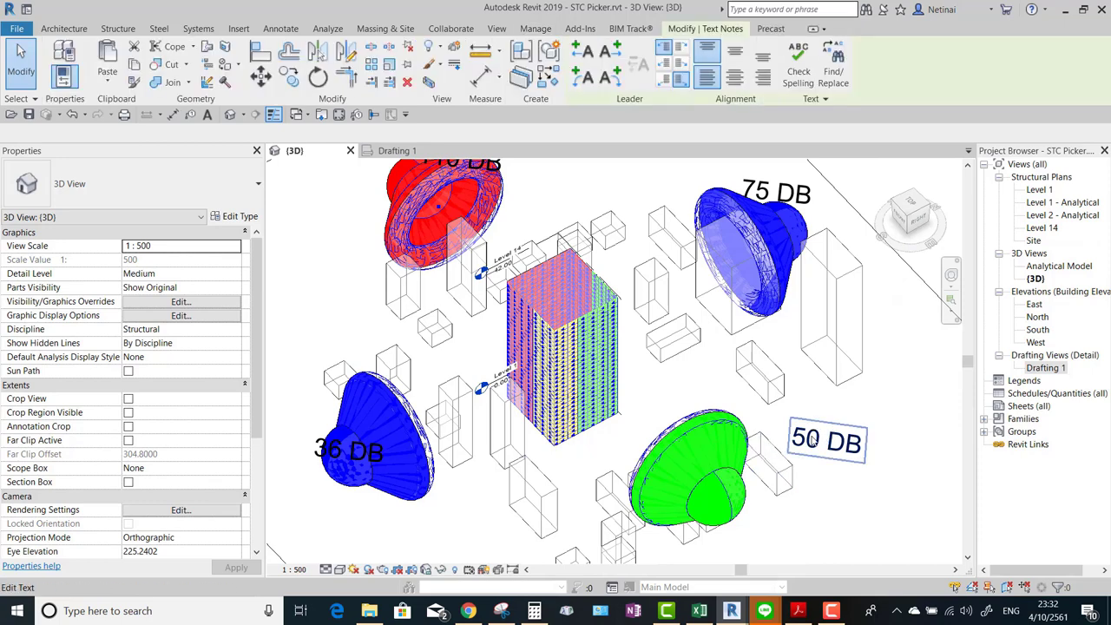
double_click(814, 440)
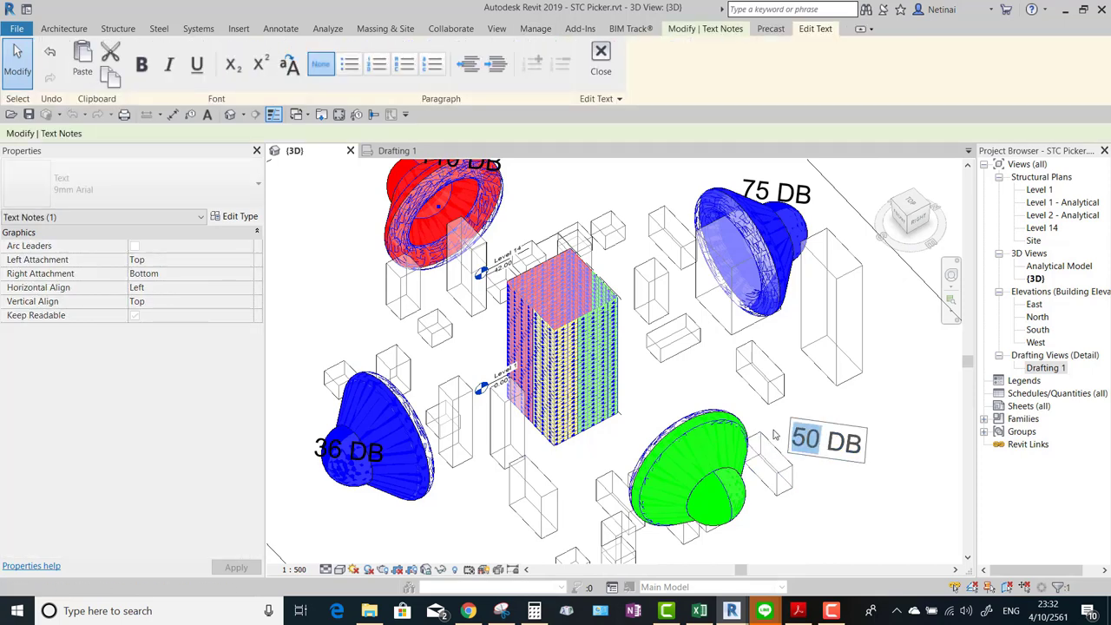
scroll(703, 403, down, 2)
text(12)
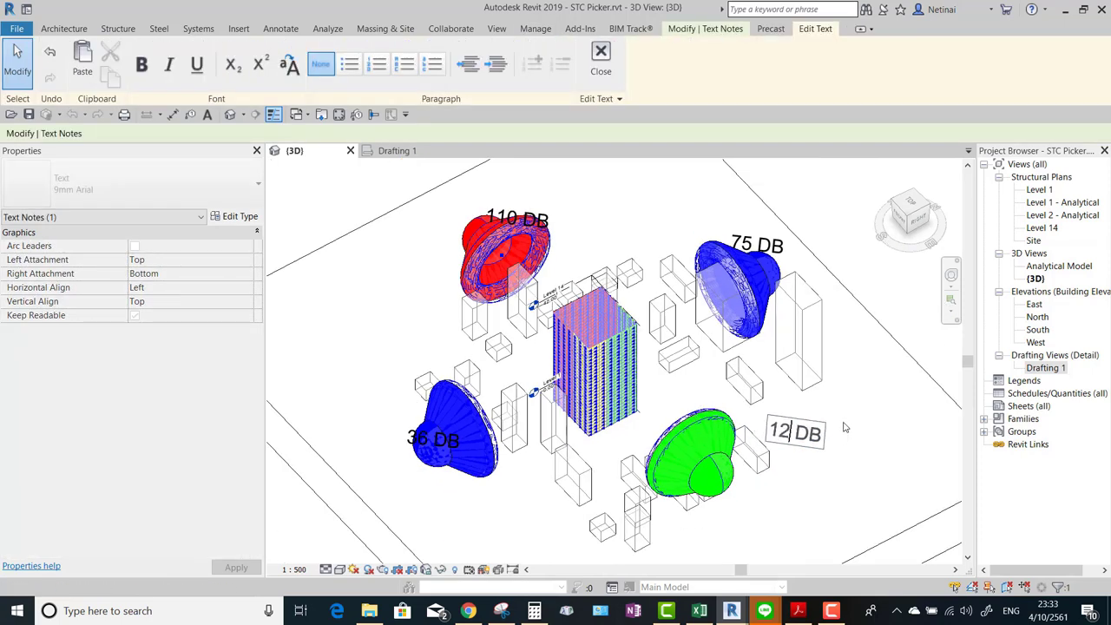
text(0)
click(728, 431)
scroll(729, 432, up, 2)
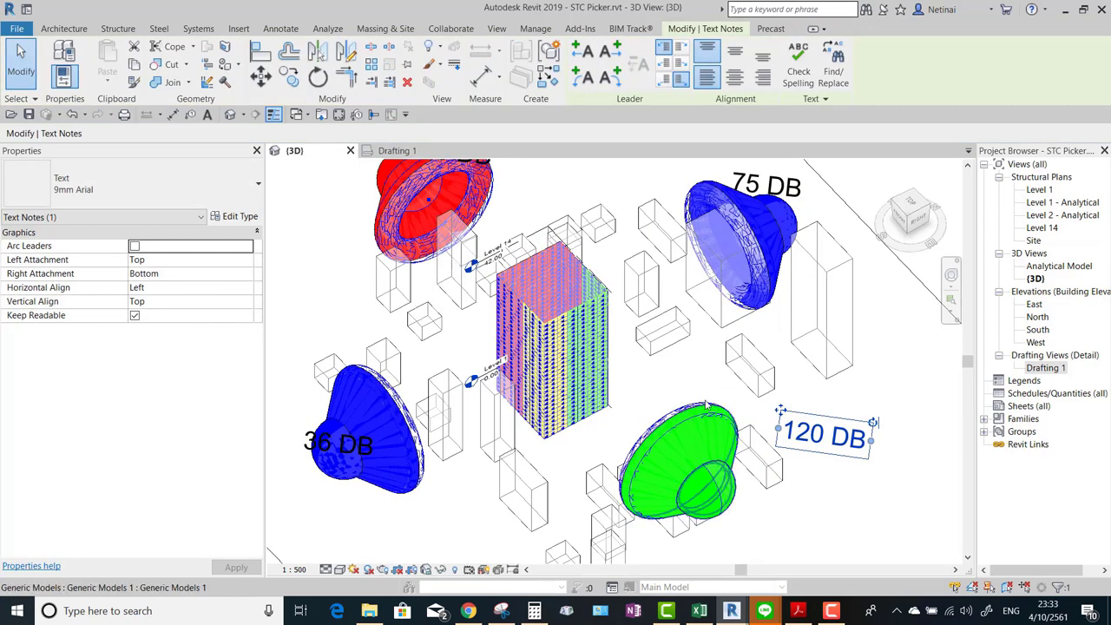
Set the green cone's Sound Level (DB) parameter to 120 in Properties.
click(707, 405)
click(155, 418)
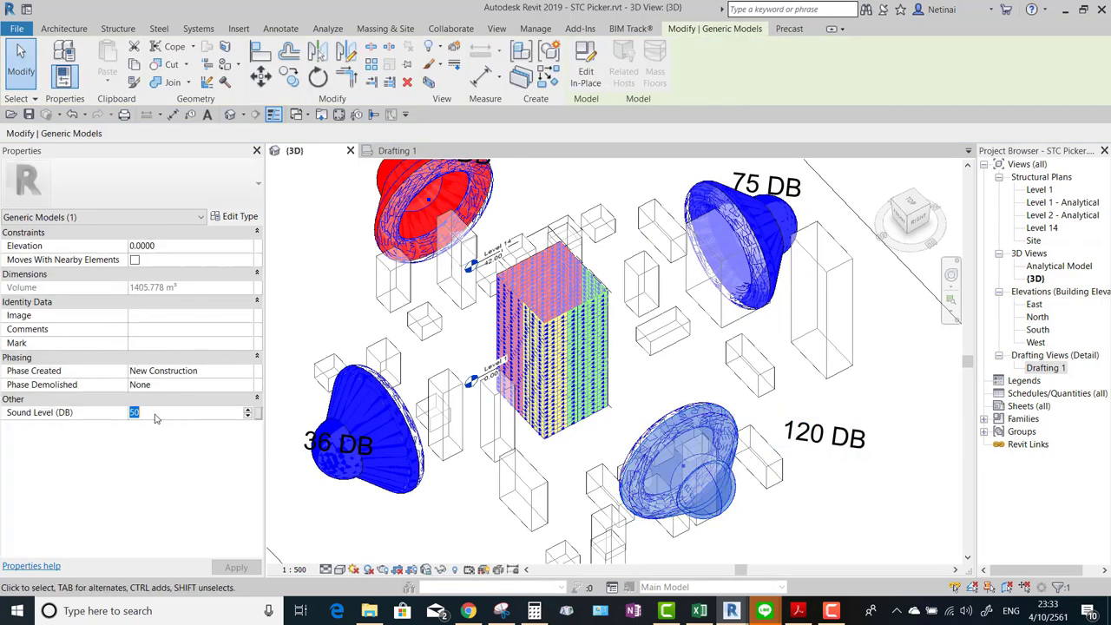
text(20)
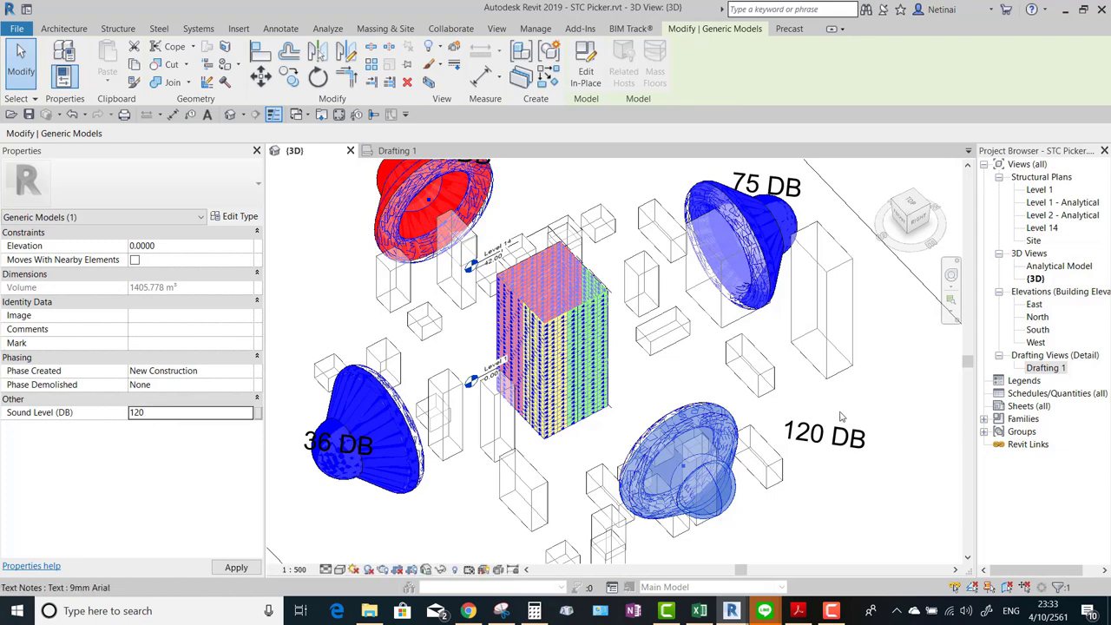
key(Return)
key(Escape)
scroll(258, 423, down, 3)
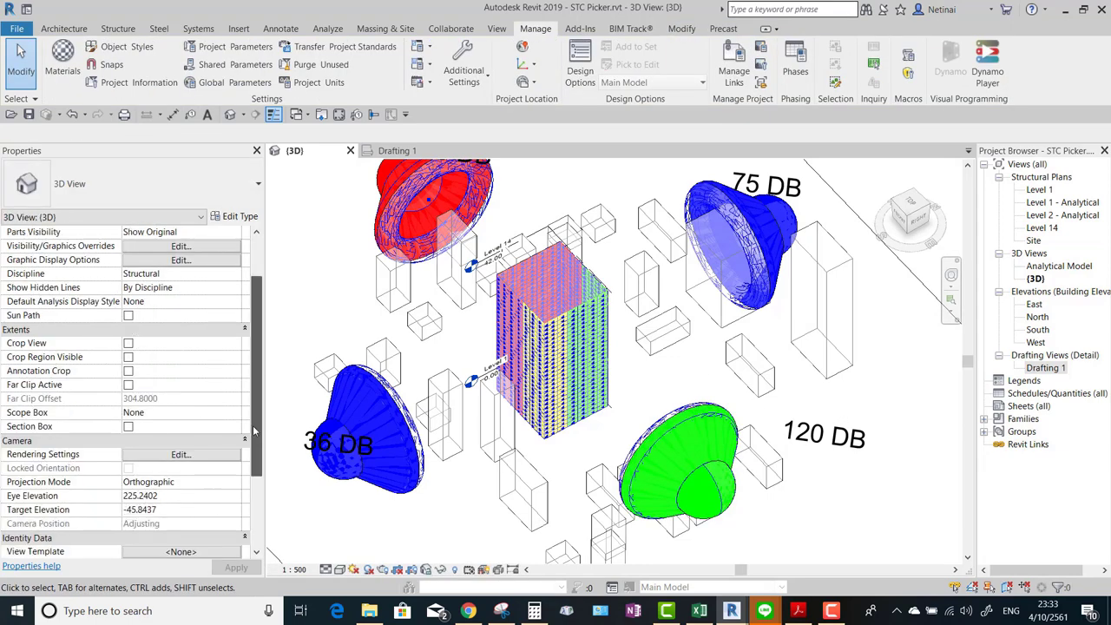
Re-run the Dynamo graph, then orbit the Revit view to inspect the recoloured yellow and pink panels.
click(734, 432)
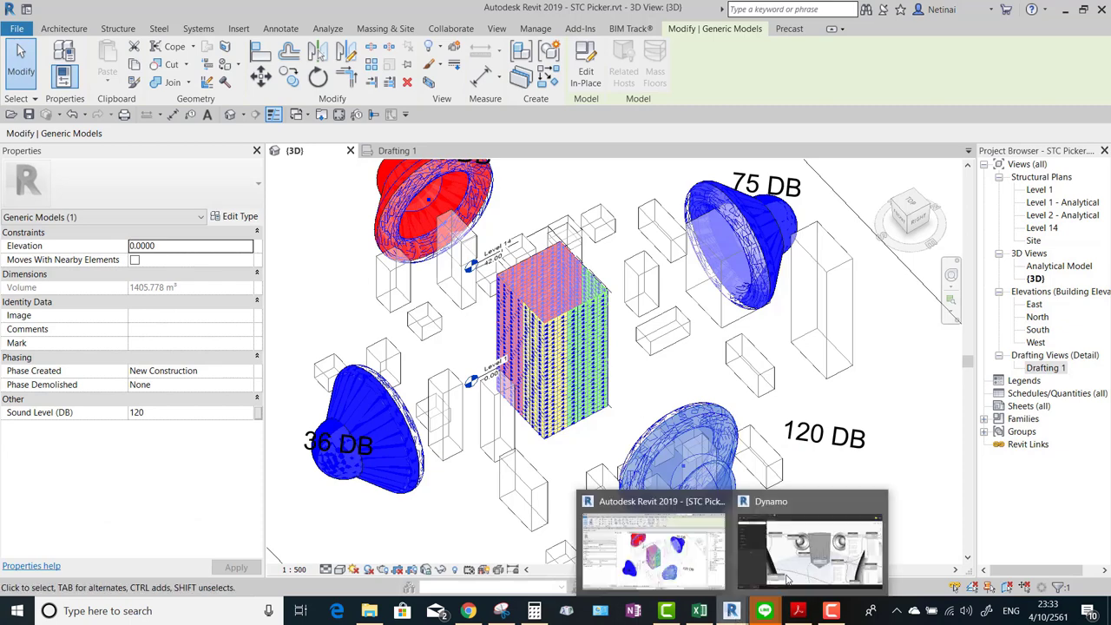
click(796, 571)
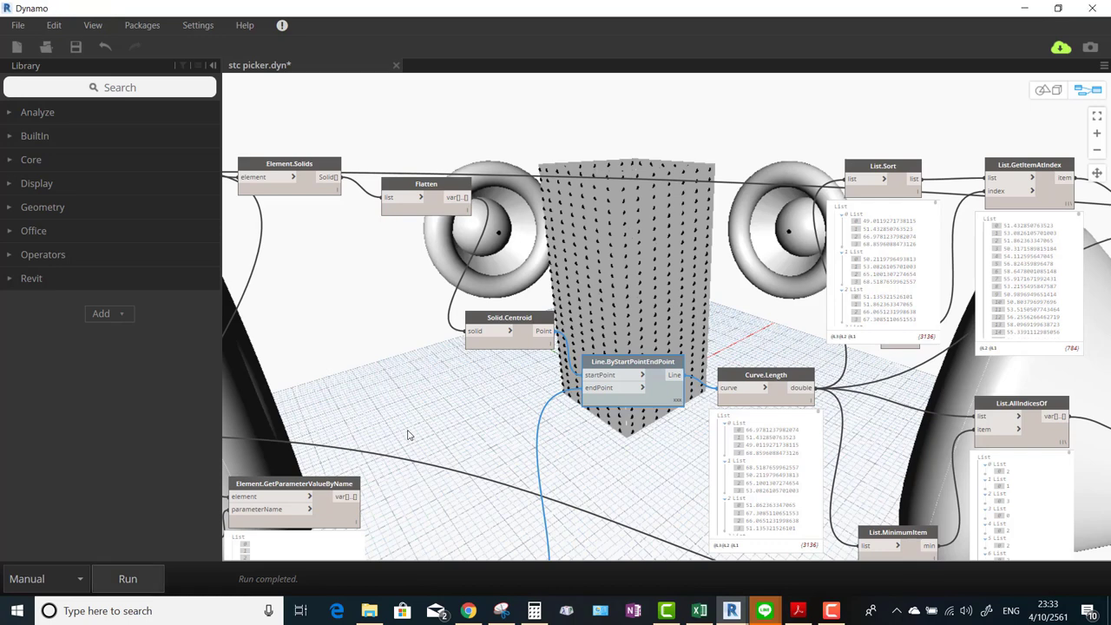
scroll(411, 382, down, 2)
scroll(410, 381, down, 2)
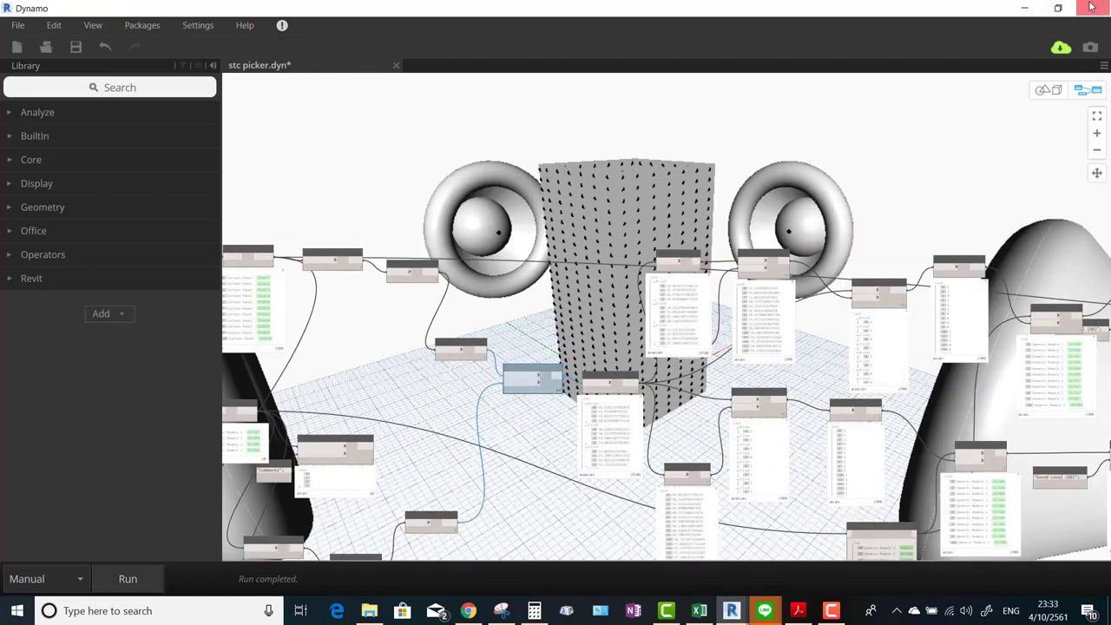
click(1024, 7)
mouse_move(673, 375)
shift+middle_down()
mouse_move(692, 372)
mouse_move(635, 403)
mouse_move(565, 297)
mouse_move(596, 422)
mouse_move(682, 410)
mouse_move(675, 458)
mouse_move(552, 432)
mouse_move(696, 373)
mouse_move(672, 338)
shift+middle_up()
scroll(597, 422, up, 2)
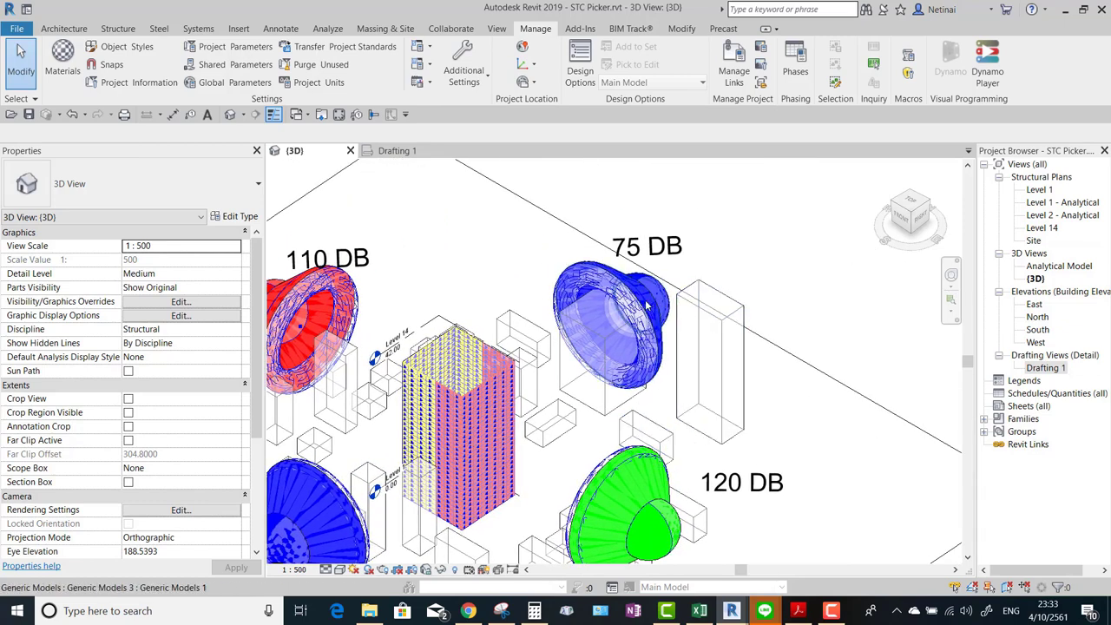
Select and delete the dB text labels beside the cones, including the 75 and 110 DB notes.
click(646, 305)
click(653, 250)
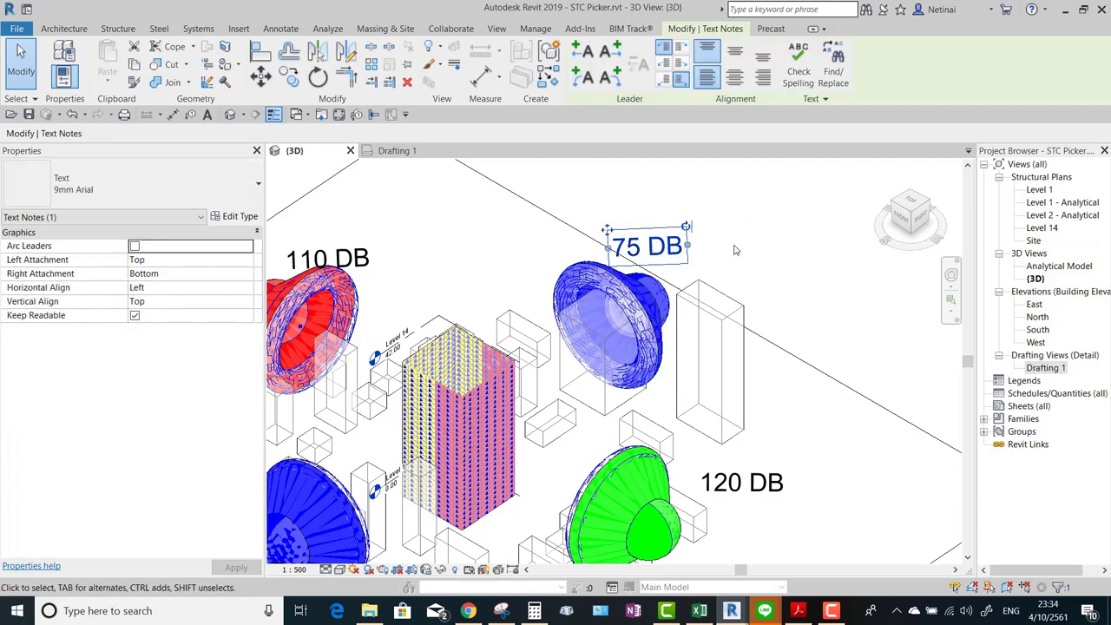
scroll(659, 250, down, 2)
click(749, 253)
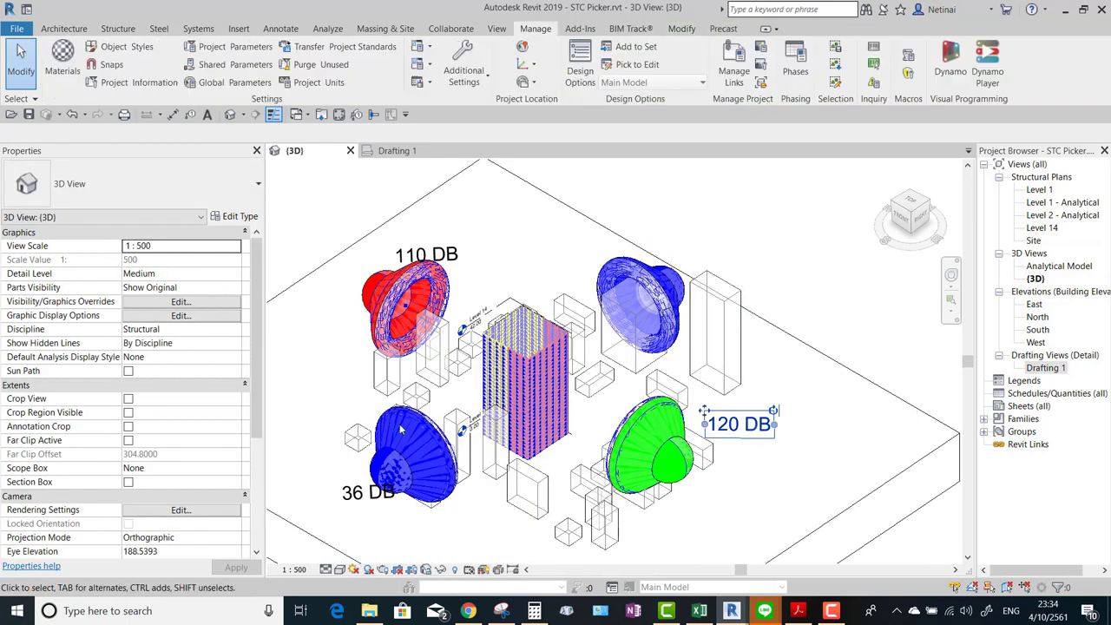
click(438, 252)
key(Delete)
Dismiss the save reminder and lock message, then edit the top-right blue cone's Sound Level (DB).
middle_drag(694, 209, 733, 215)
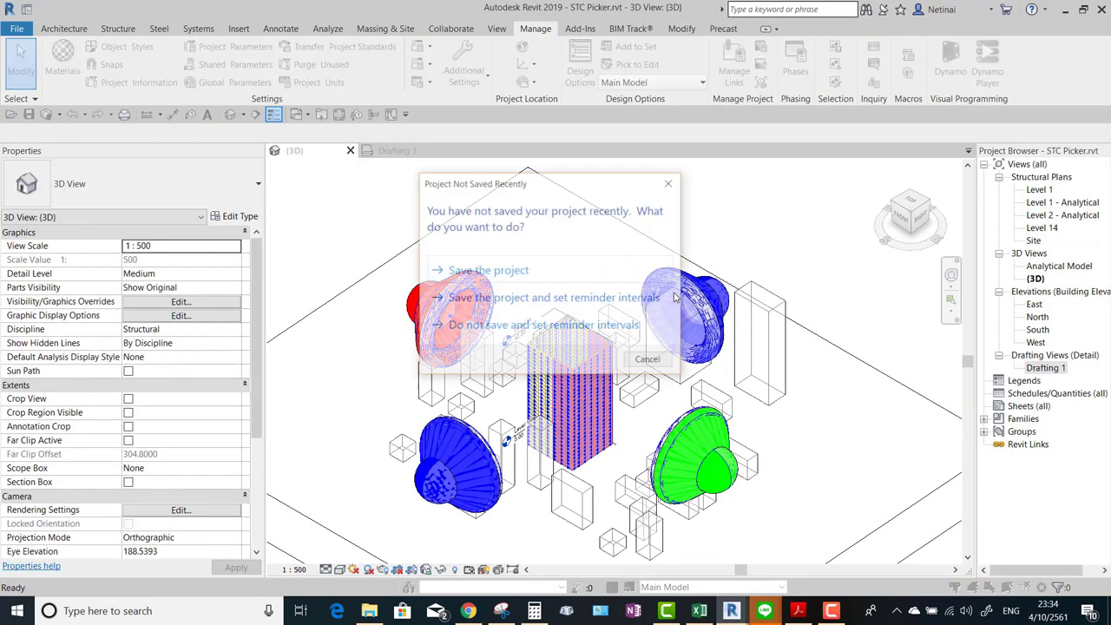
click(673, 184)
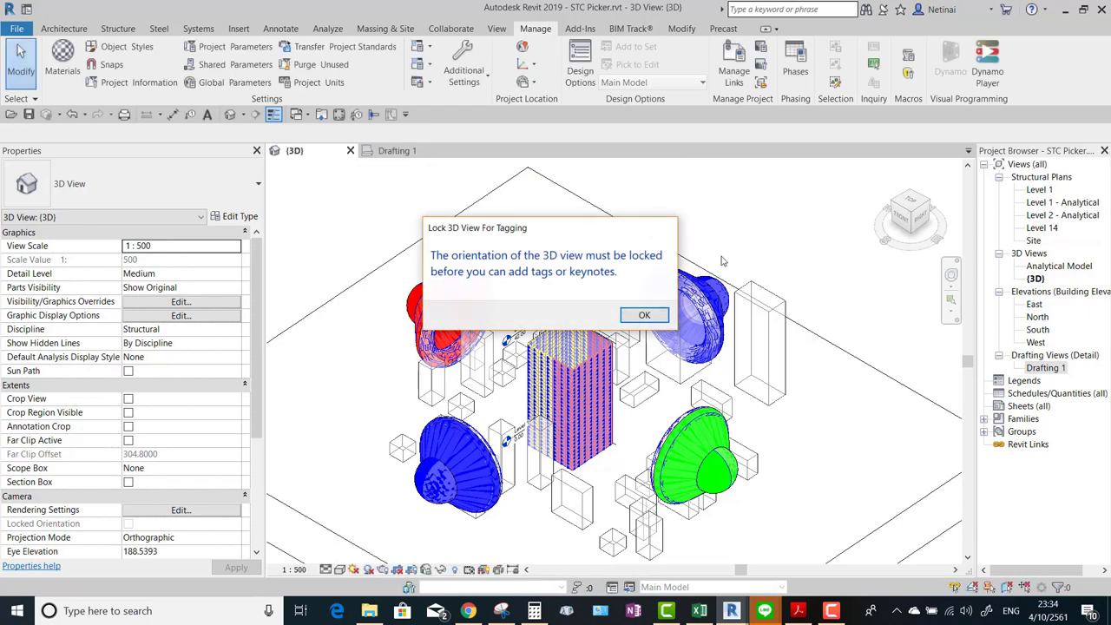
key(Return)
click(704, 286)
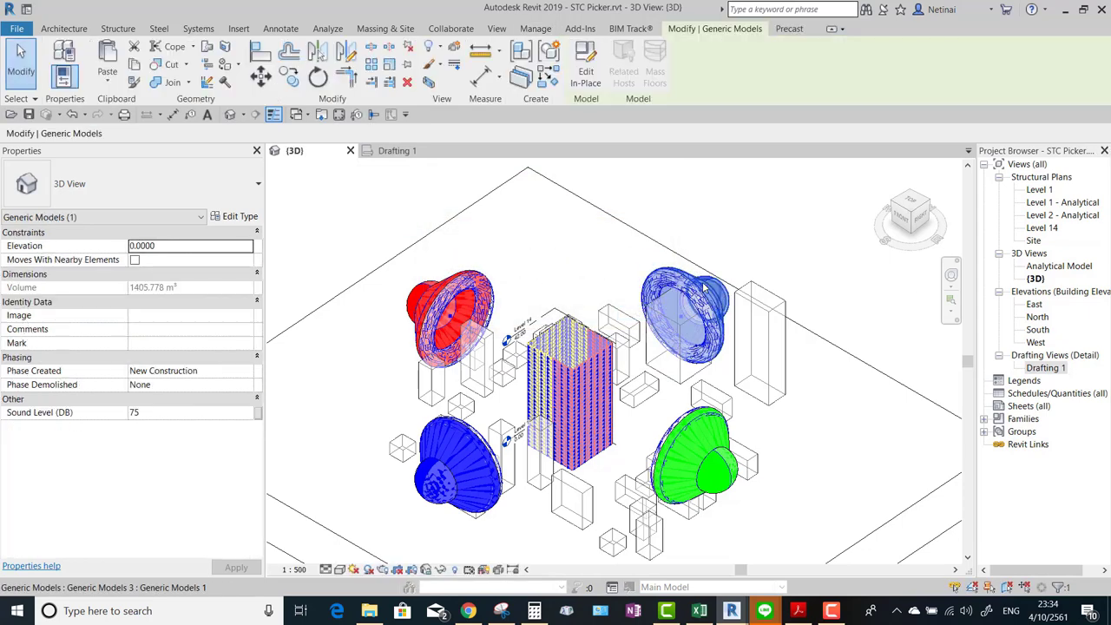
click(173, 413)
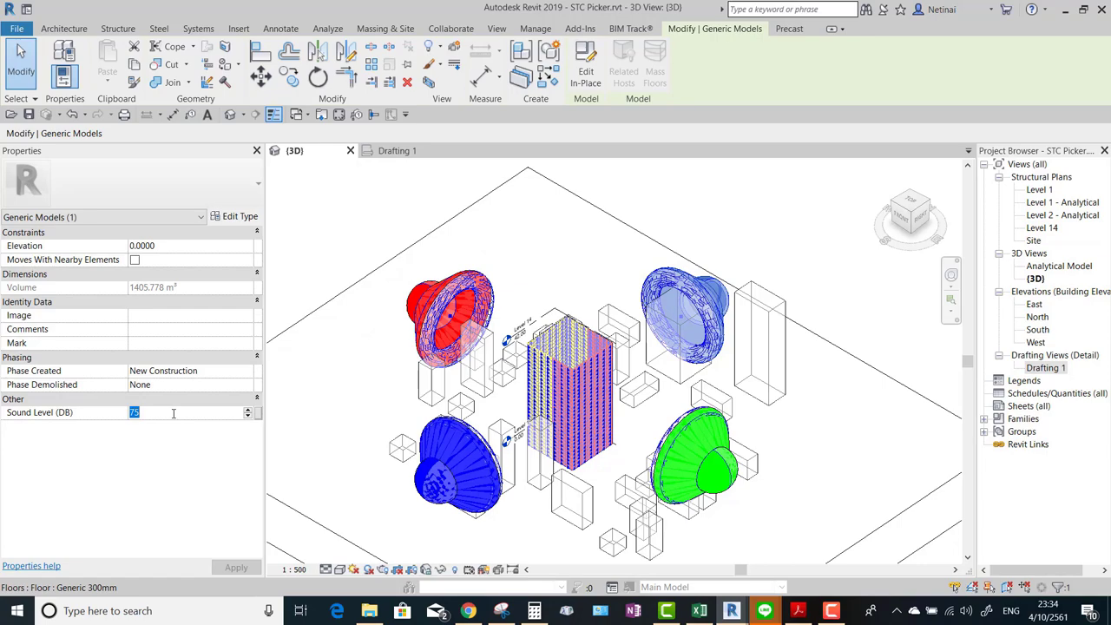
text(110)
click(595, 248)
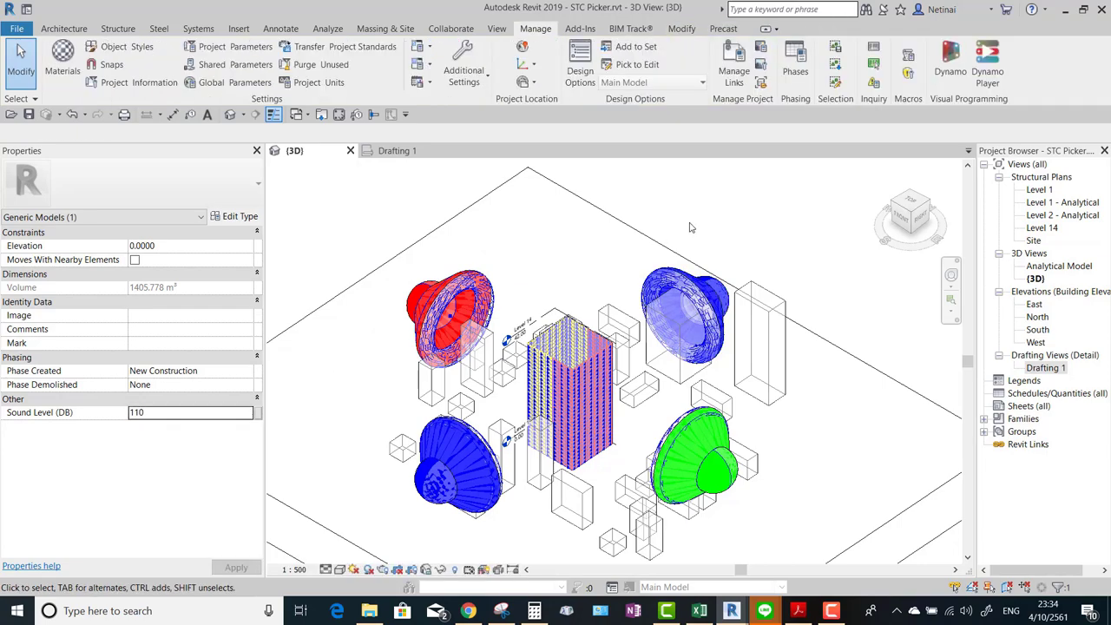
mouse_move(639, 389)
shift+middle_down()
mouse_move(720, 402)
mouse_move(718, 383)
shift+middle_up()
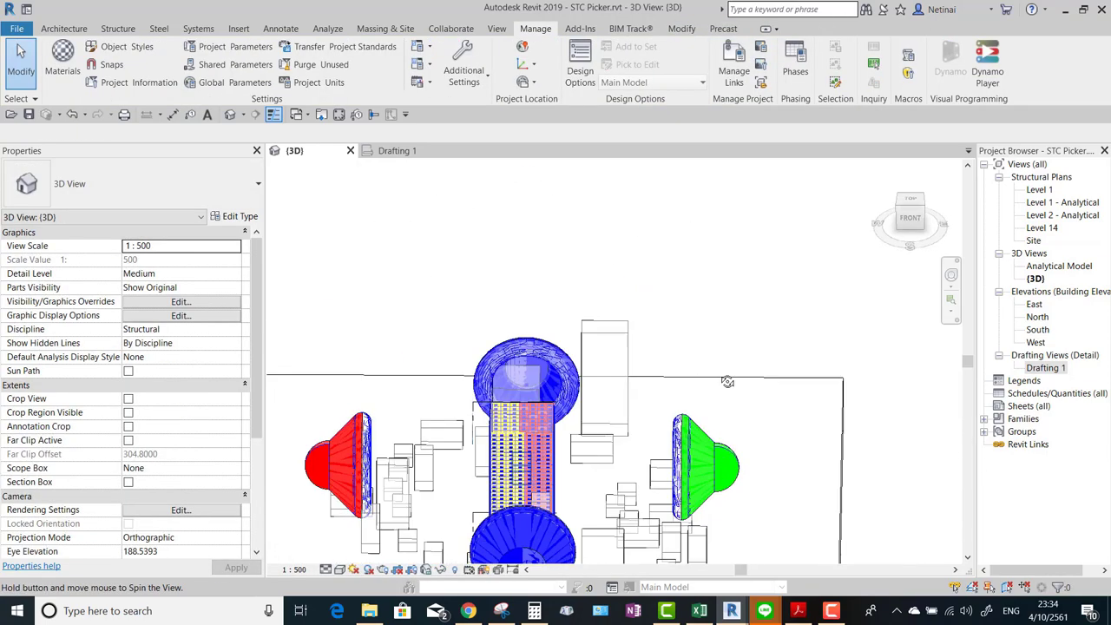
key(alt+Tab)
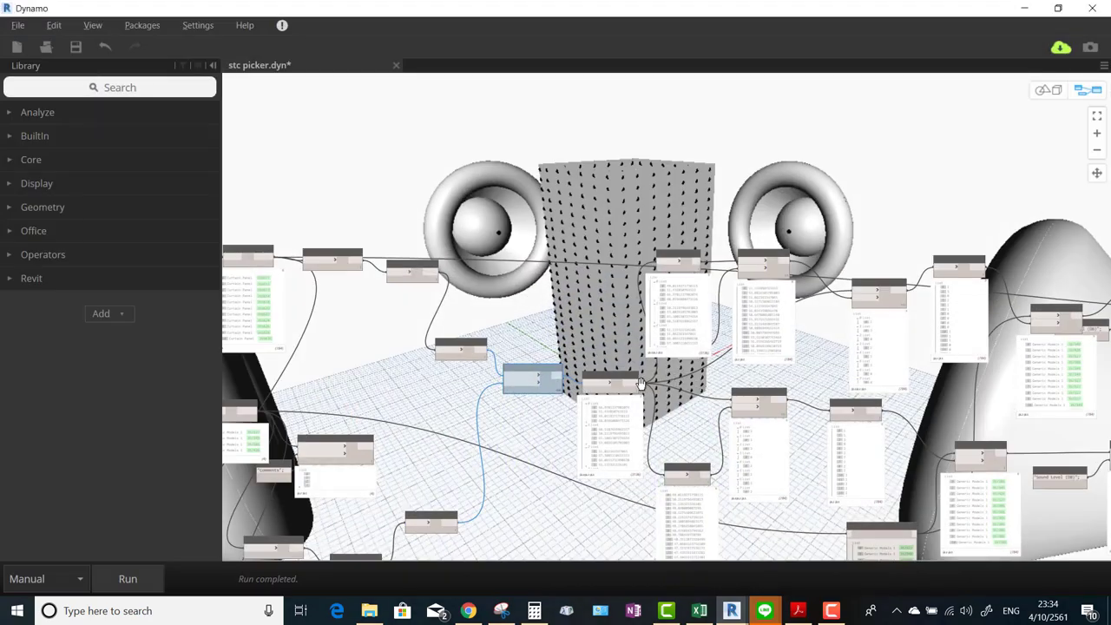
click(1024, 8)
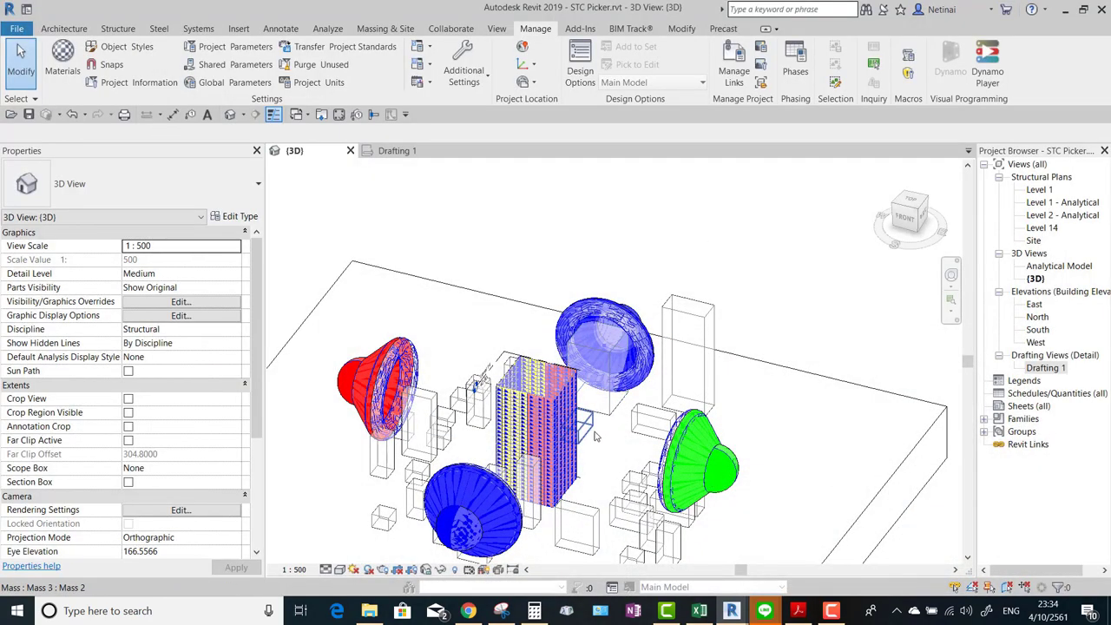
shift+middle_drag(719, 228, 529, 469)
shift+middle_drag(507, 508, 556, 476)
key(alt+Tab)
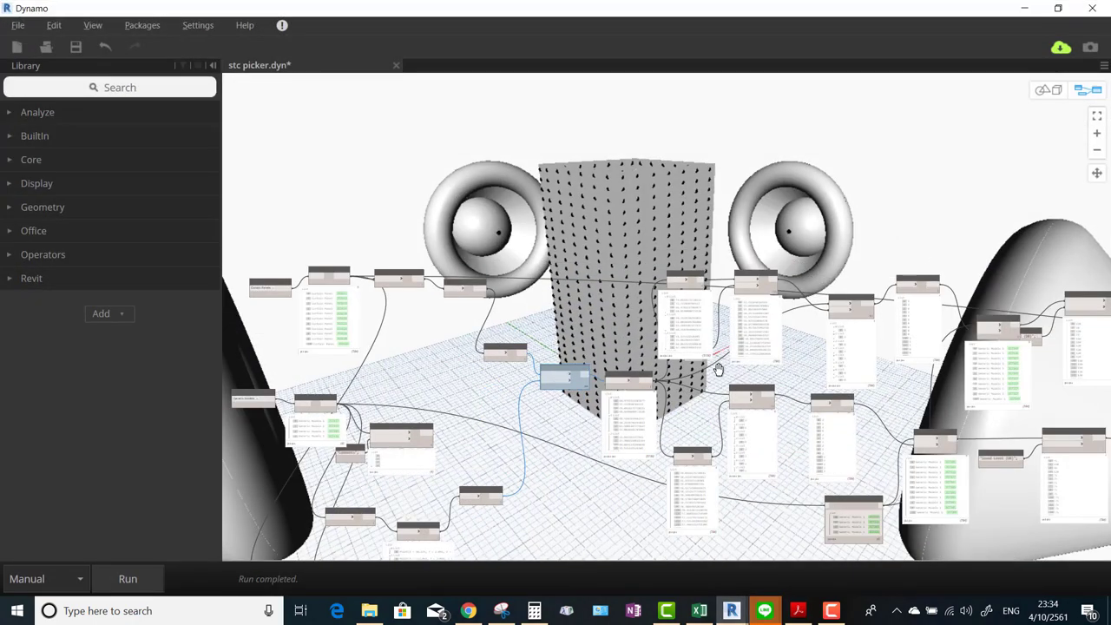
scroll(568, 276, down, 5)
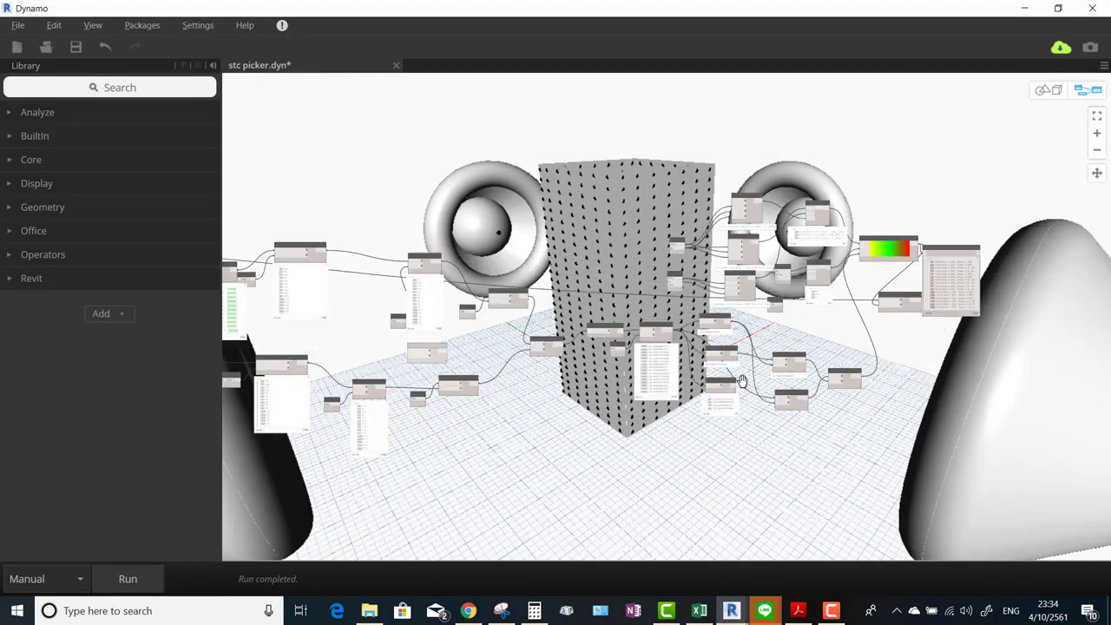
scroll(567, 276, up, 3)
scroll(520, 280, up, 2)
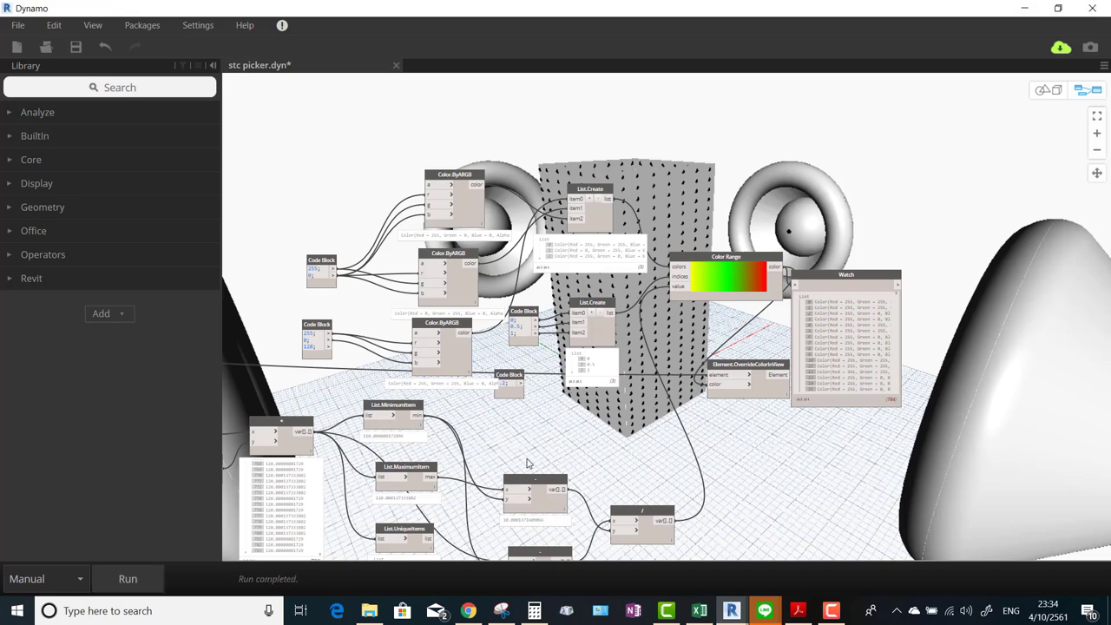
Select the upper-right and left cones to read their 110 dB Sound Level in Properties.
click(1027, 8)
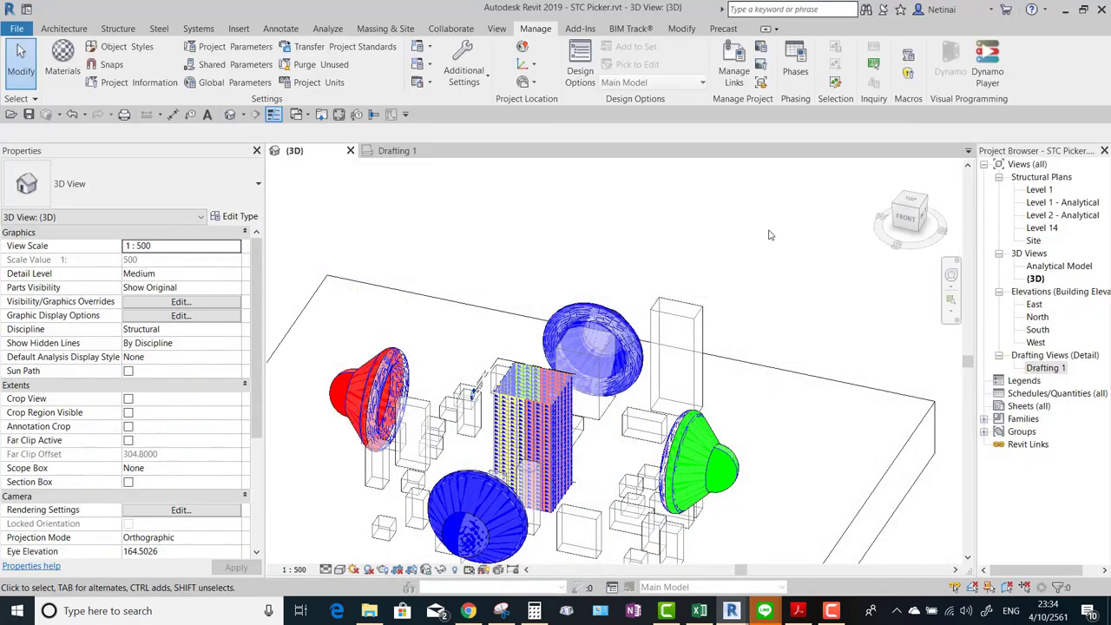
mouse_move(761, 234)
shift+middle_down()
mouse_move(632, 391)
mouse_move(850, 365)
mouse_move(700, 271)
shift+middle_up()
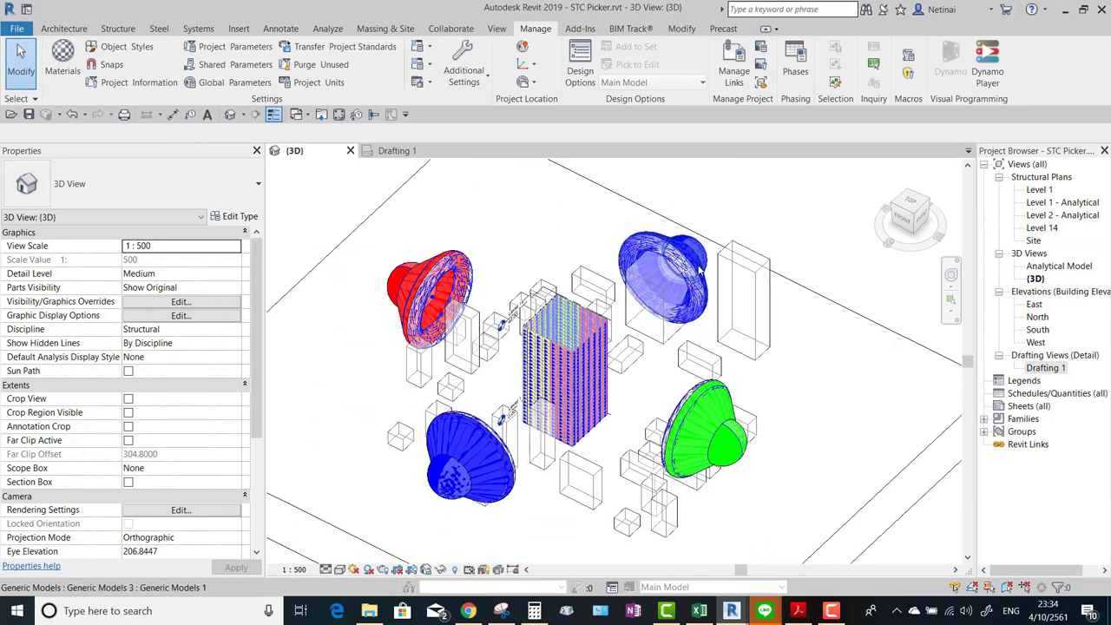
click(686, 256)
scroll(686, 257, up, 2)
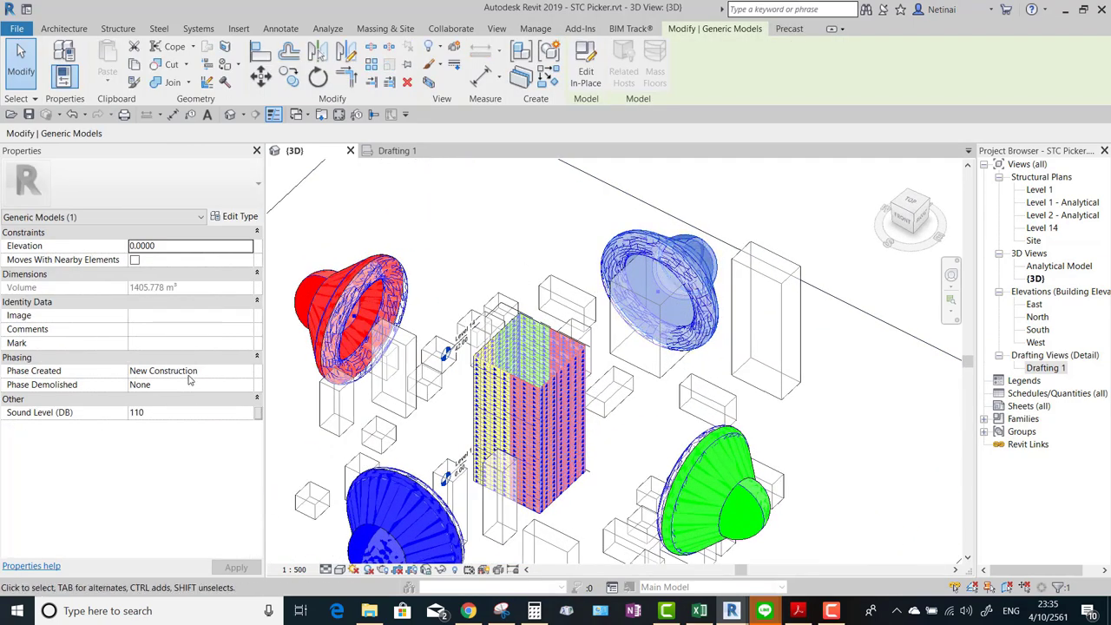
click(416, 296)
click(388, 273)
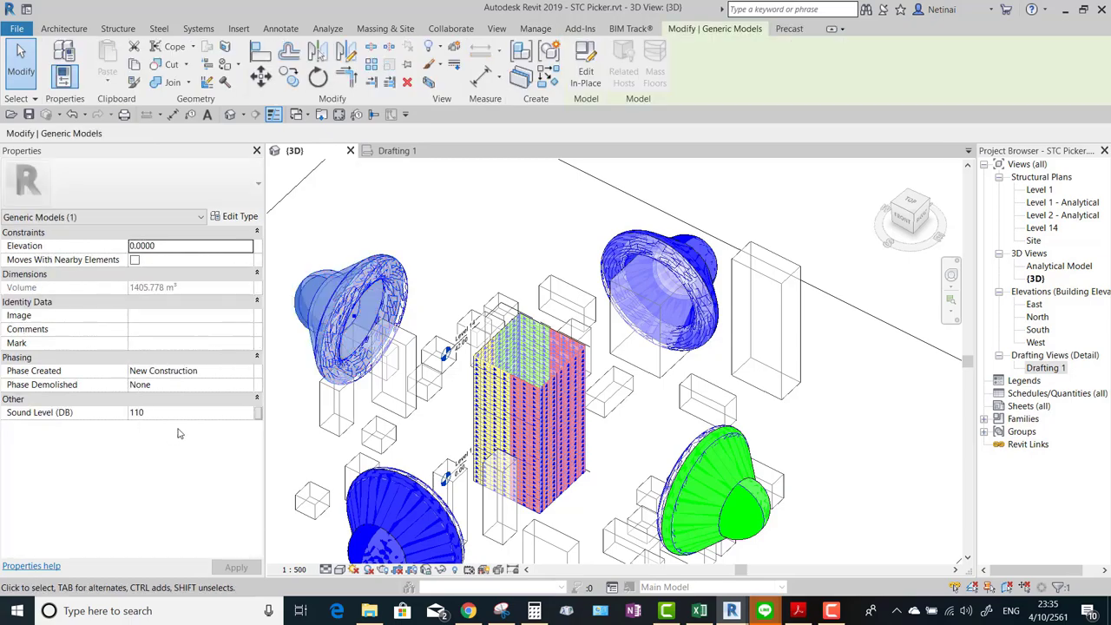
Orbit to a steeper angle and zoom in on the tower's yellow, green and red panels.
mouse_move(573, 382)
shift+middle_down()
mouse_move(669, 367)
mouse_move(692, 275)
mouse_move(793, 326)
mouse_move(759, 356)
mouse_move(776, 317)
shift+middle_up()
key(Escape)
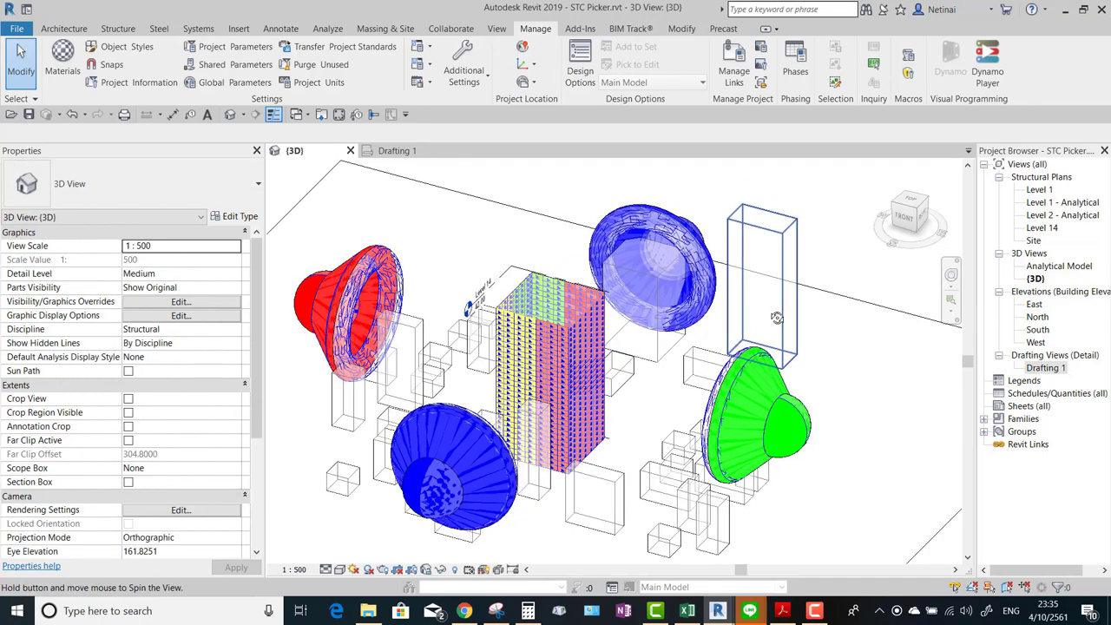
scroll(496, 322, up, 2)
scroll(496, 323, up, 3)
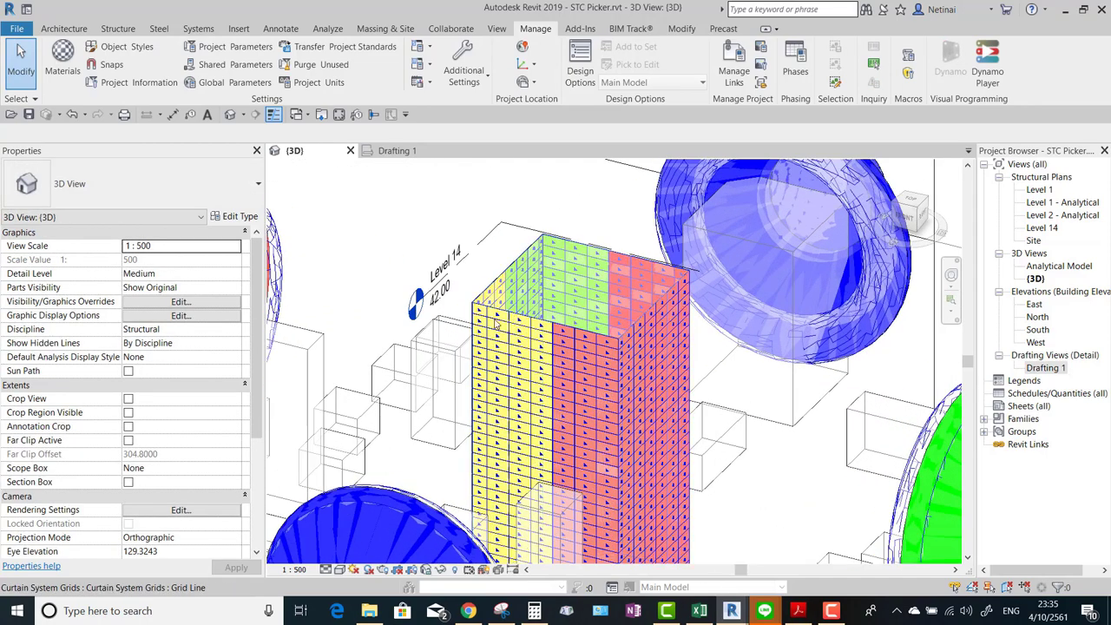
scroll(497, 323, up, 1)
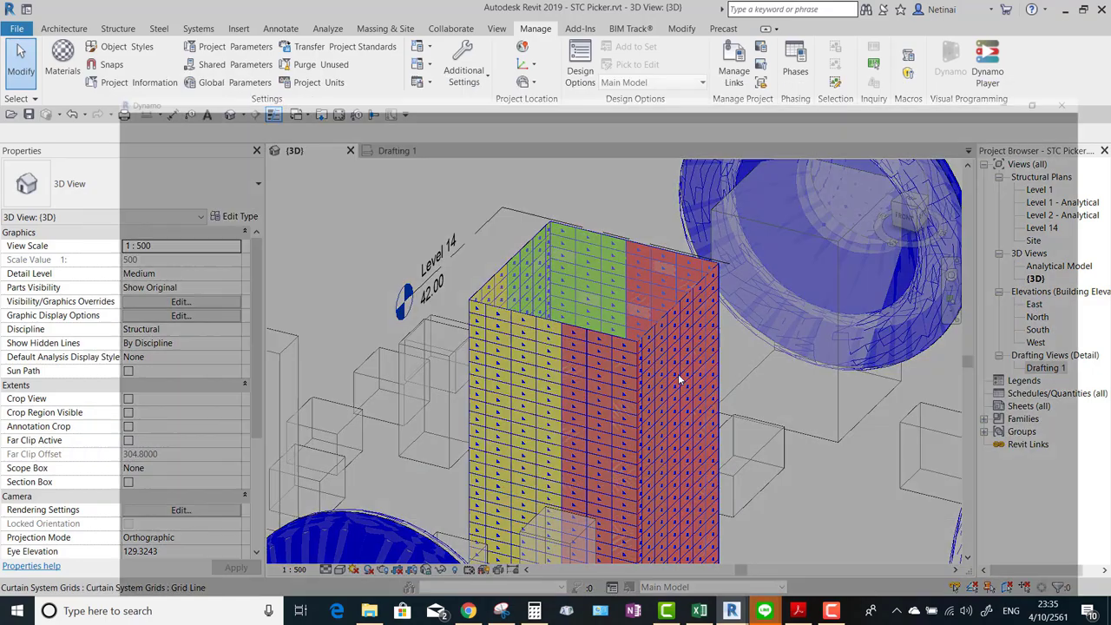
Frame the Color Range, List.MaximumItem, List.UniqueItems and multiplication output nodes in the graph.
scroll(746, 425, up, 1)
scroll(625, 382, up, 2)
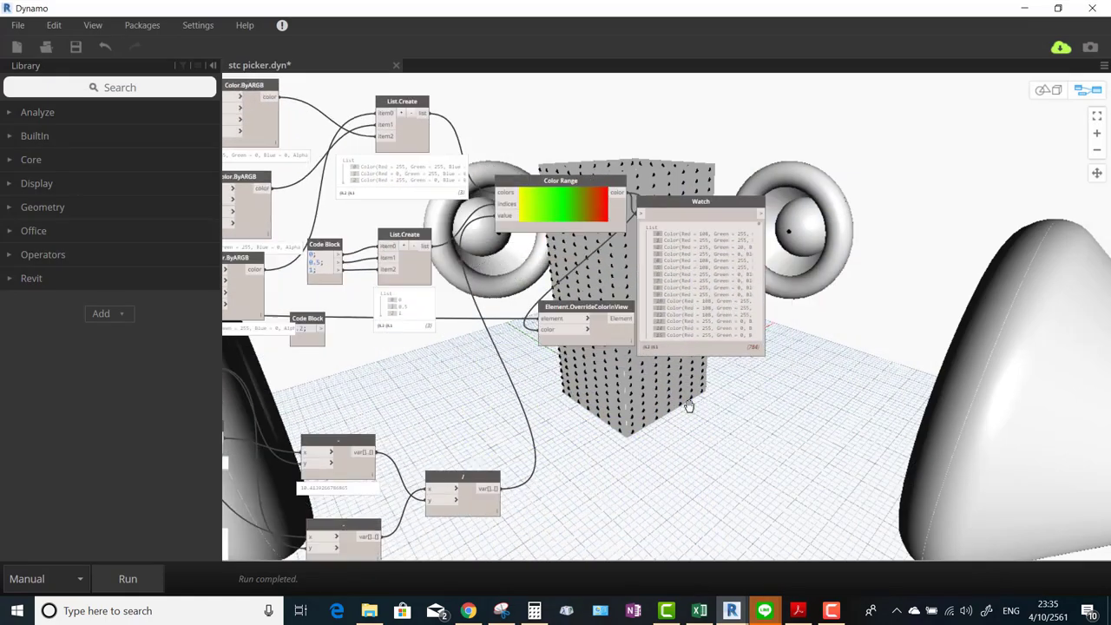
scroll(538, 356, up, 1)
scroll(532, 372, up, 2)
middle_drag(532, 372, 511, 433)
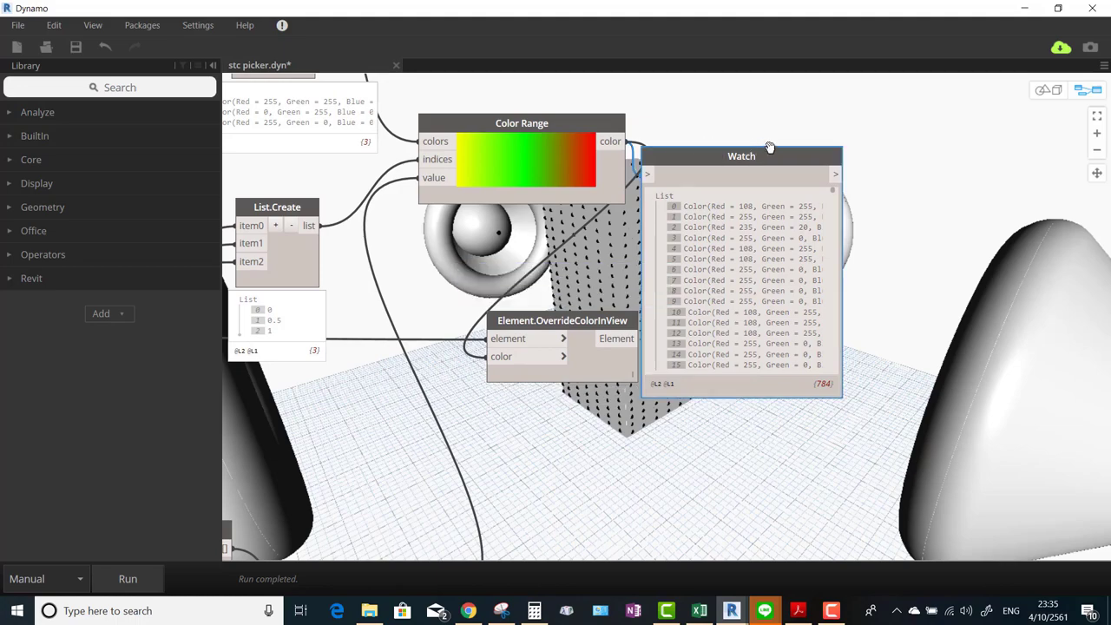
scroll(555, 440, down, 2)
mouse_move(536, 426)
middle_down()
mouse_move(471, 466)
mouse_move(768, 429)
mouse_move(709, 434)
mouse_move(706, 506)
middle_up()
scroll(719, 336, up, 3)
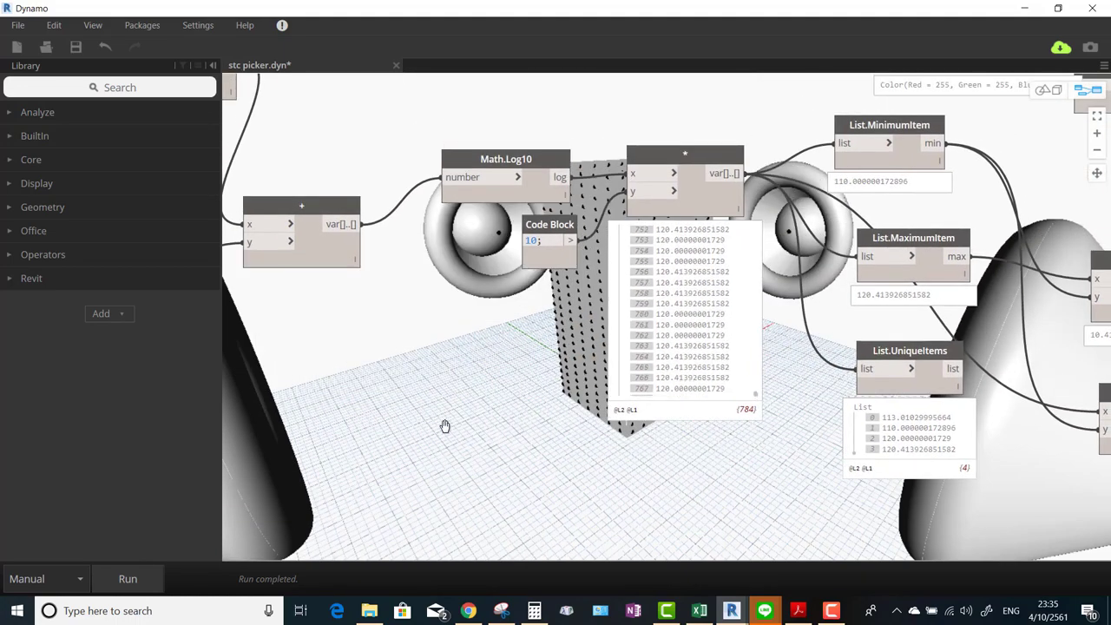
middle_drag(444, 426, 426, 484)
scroll(707, 371, down, 10)
scroll(726, 347, down, 10)
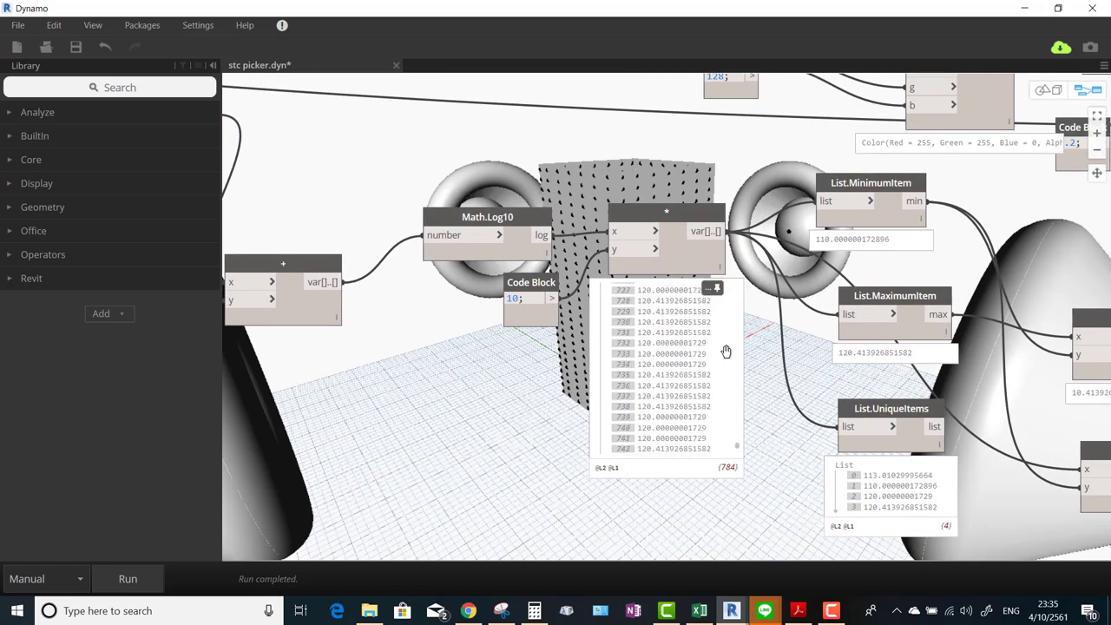
scroll(711, 342, down, 10)
scroll(732, 426, down, 10)
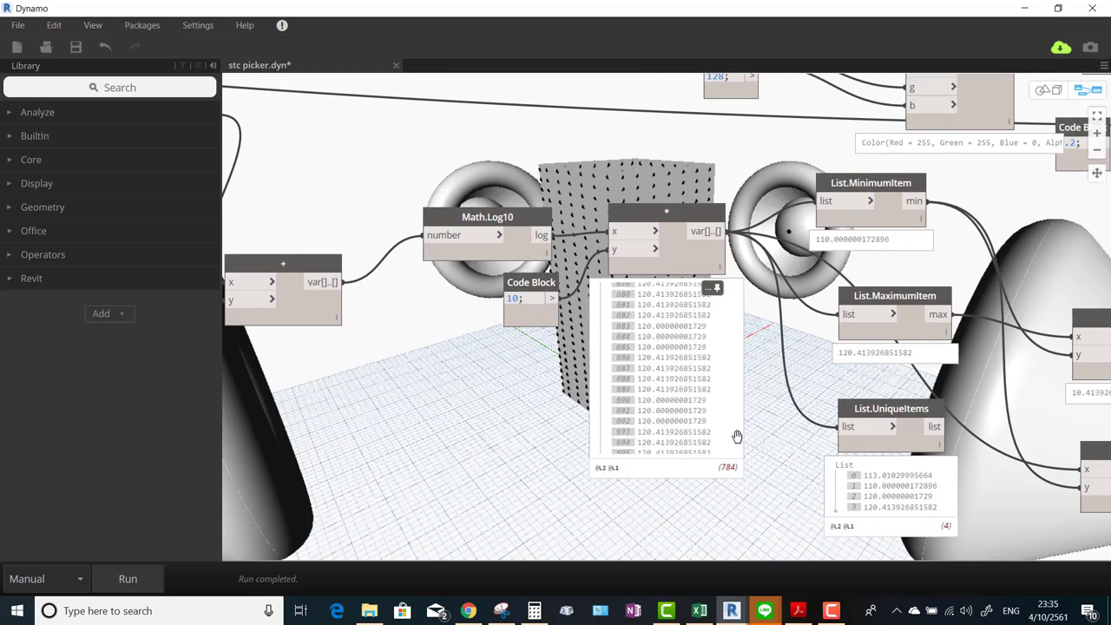
Select the * node and scroll its exposure values from 110 to about 120.41 dB, then minimize Dynamo.
click(735, 416)
scroll(721, 406, up, 10)
scroll(702, 389, up, 10)
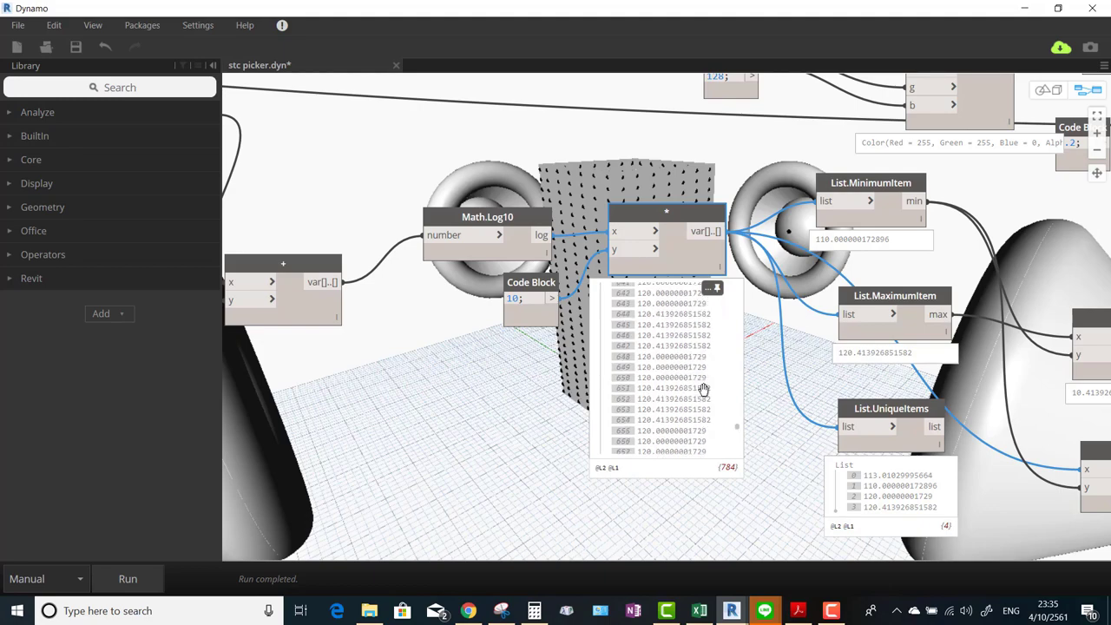
scroll(702, 390, up, 10)
scroll(703, 390, up, 10)
scroll(702, 389, up, 4)
scroll(702, 390, up, 4)
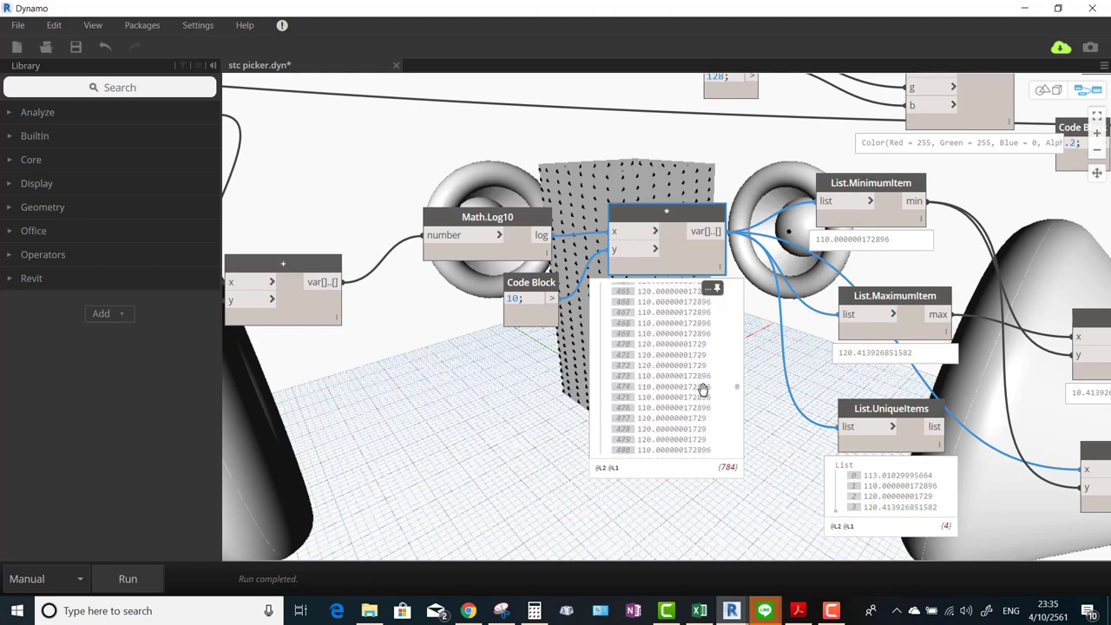
scroll(702, 389, up, 4)
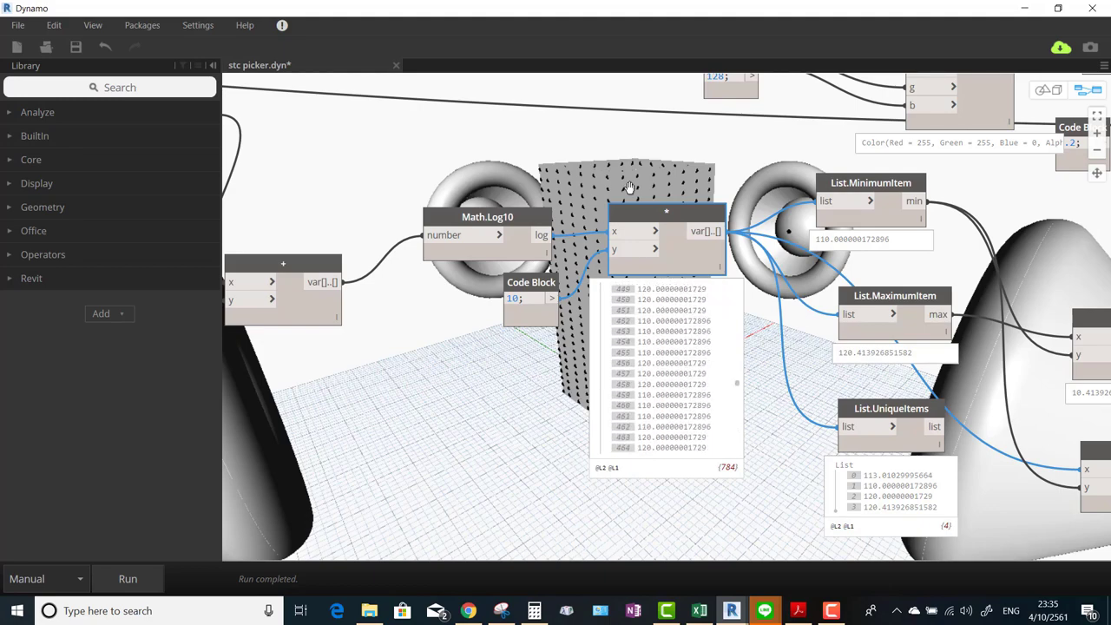
click(1023, 10)
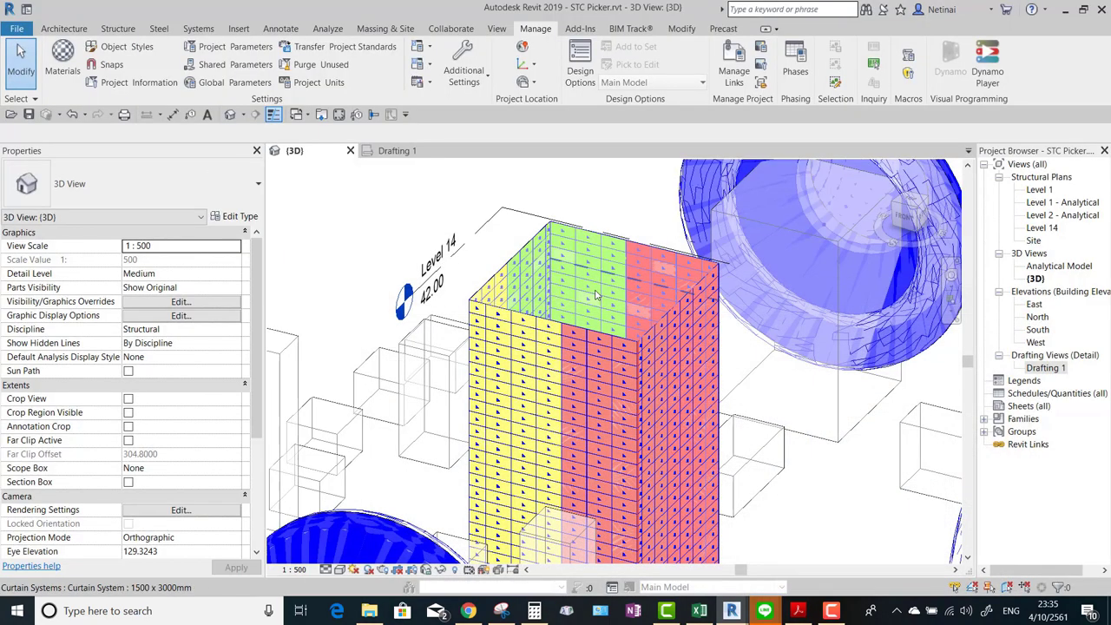
Select one curtain panel, then orbit out to the whole tower and four cones before switching to Chrome.
click(524, 335)
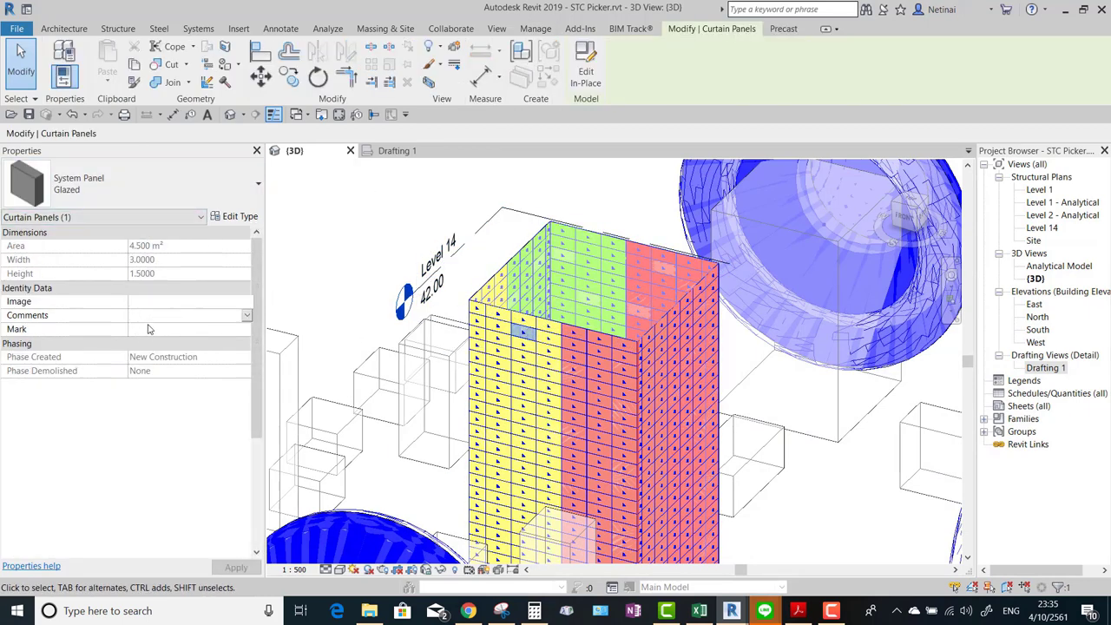
key(Escape)
scroll(559, 278, down, 3)
mouse_move(560, 277)
shift+middle_down()
mouse_move(748, 356)
mouse_move(795, 568)
shift+middle_up()
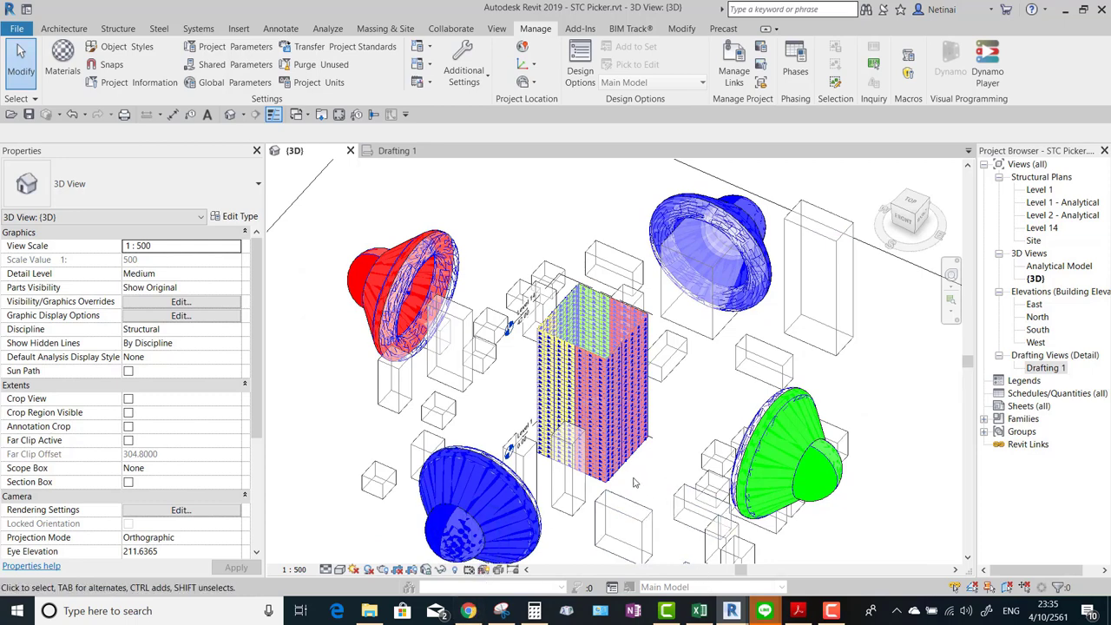
click(469, 610)
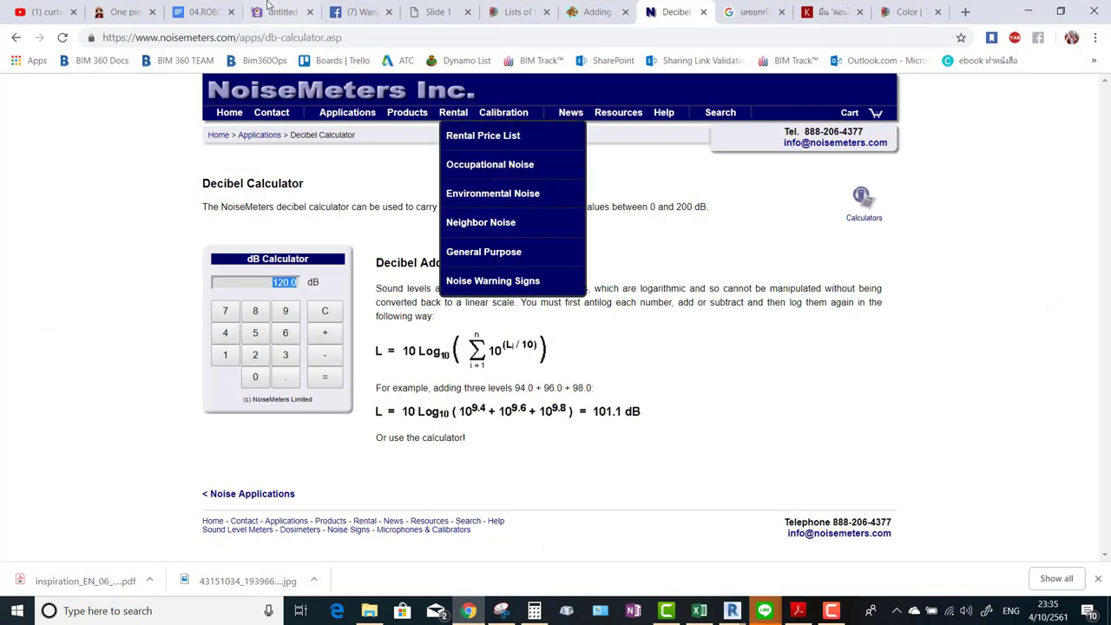
Browse the Facebook post's photos through to the BIM Think project poster.
click(356, 11)
mouse_move(444, 317)
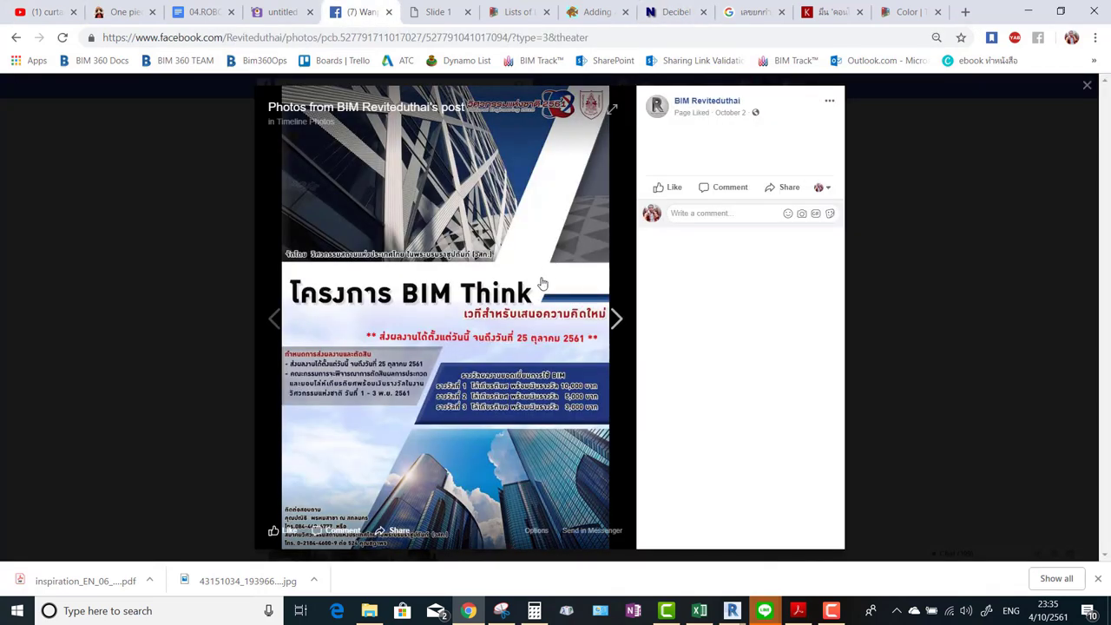
click(615, 320)
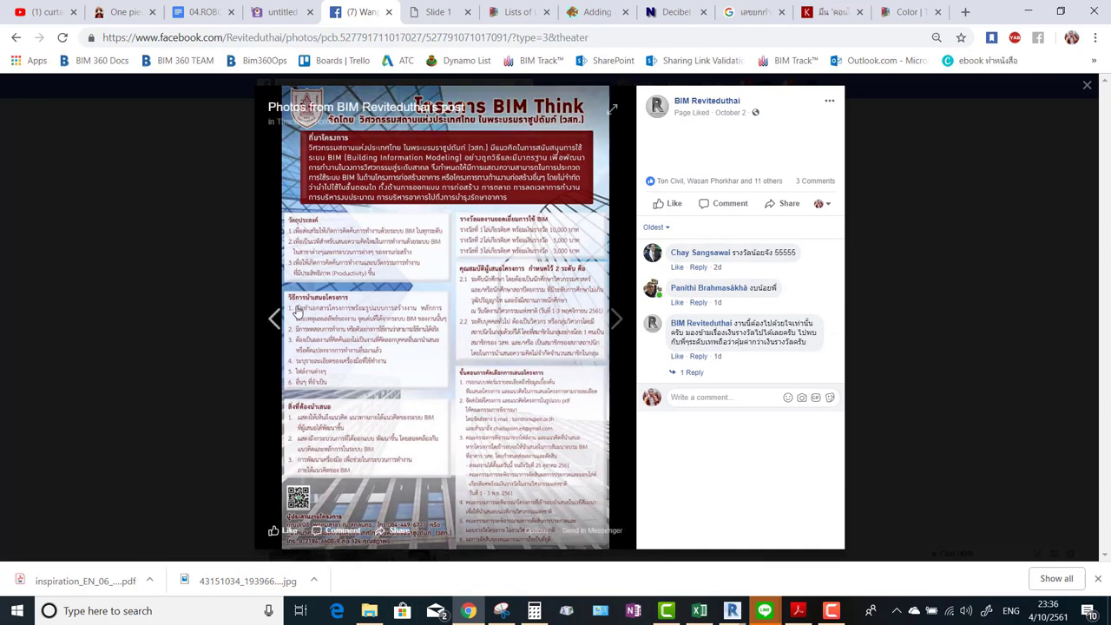
click(276, 318)
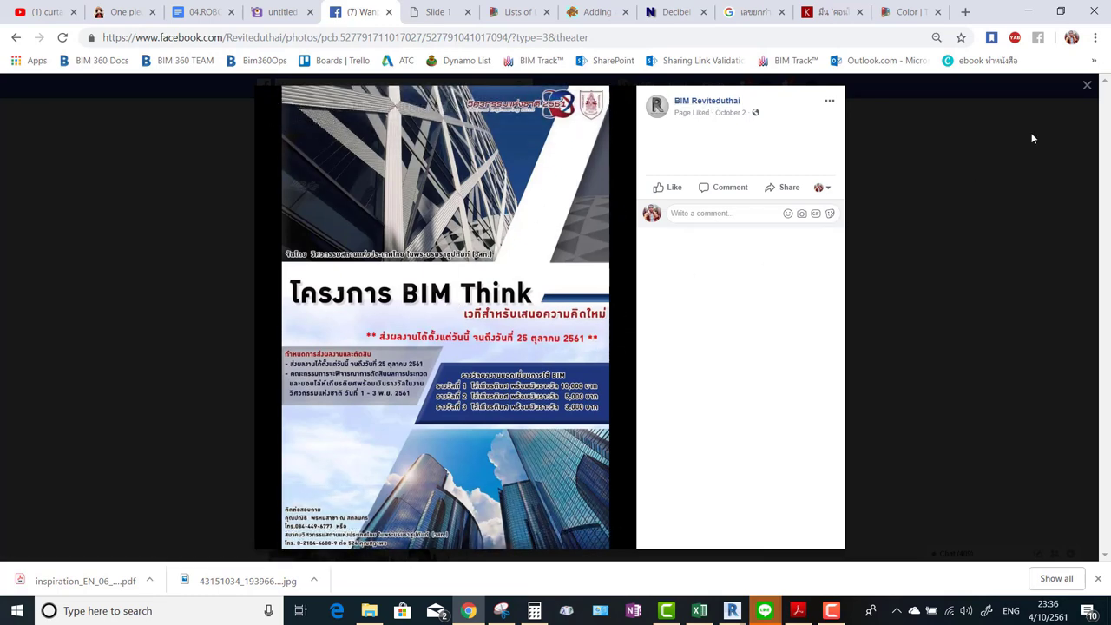
Put the browser away and zoom out to frame the whole noise-cone tower model.
click(1040, 6)
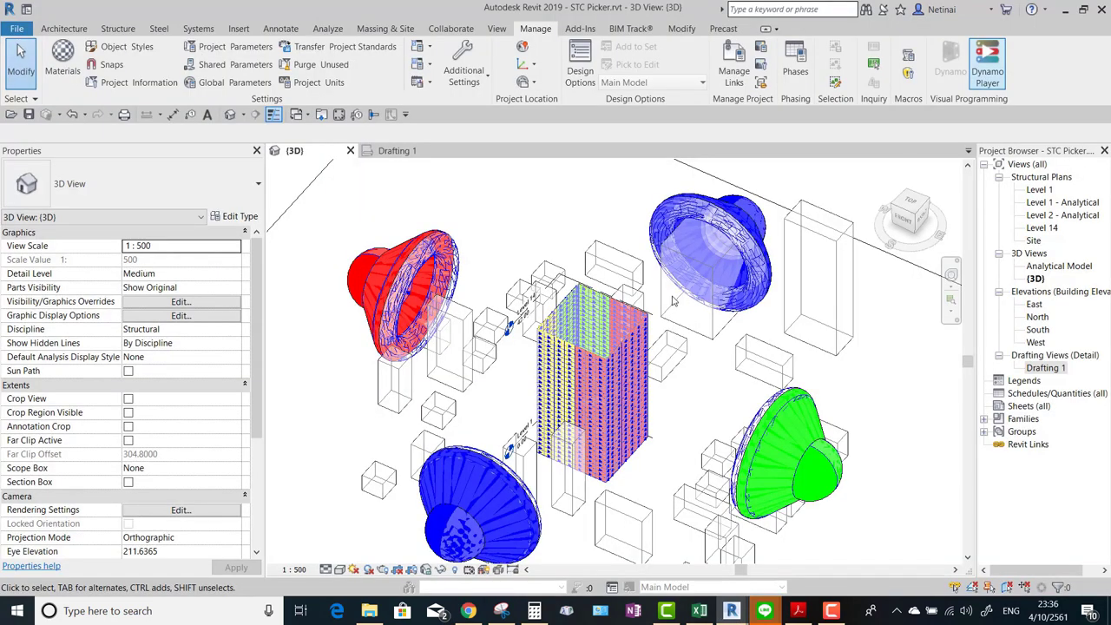
scroll(480, 254, down, 2)
middle_drag(739, 253, 829, 257)
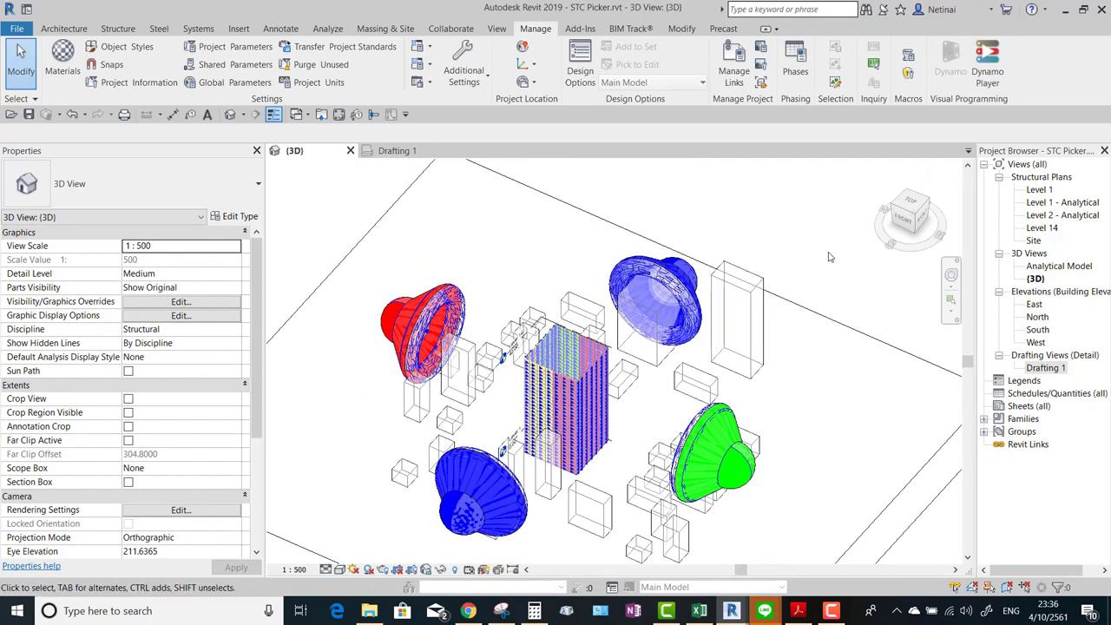
Bring the Dynamo graph forward, pan to the colour nodes, and restore it as a smaller window.
click(735, 611)
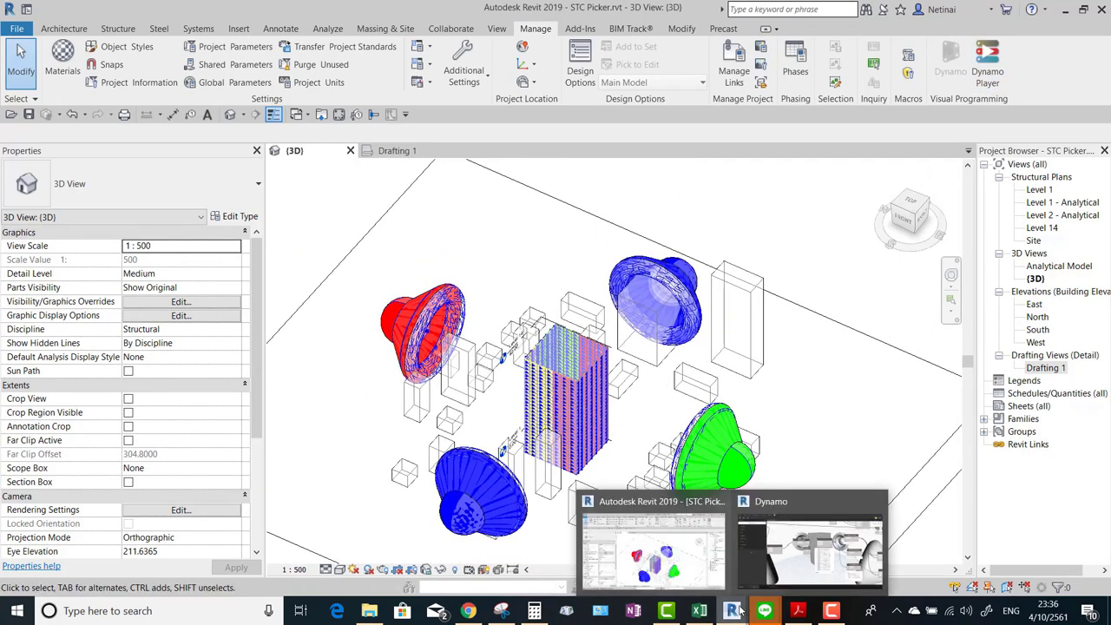
click(818, 578)
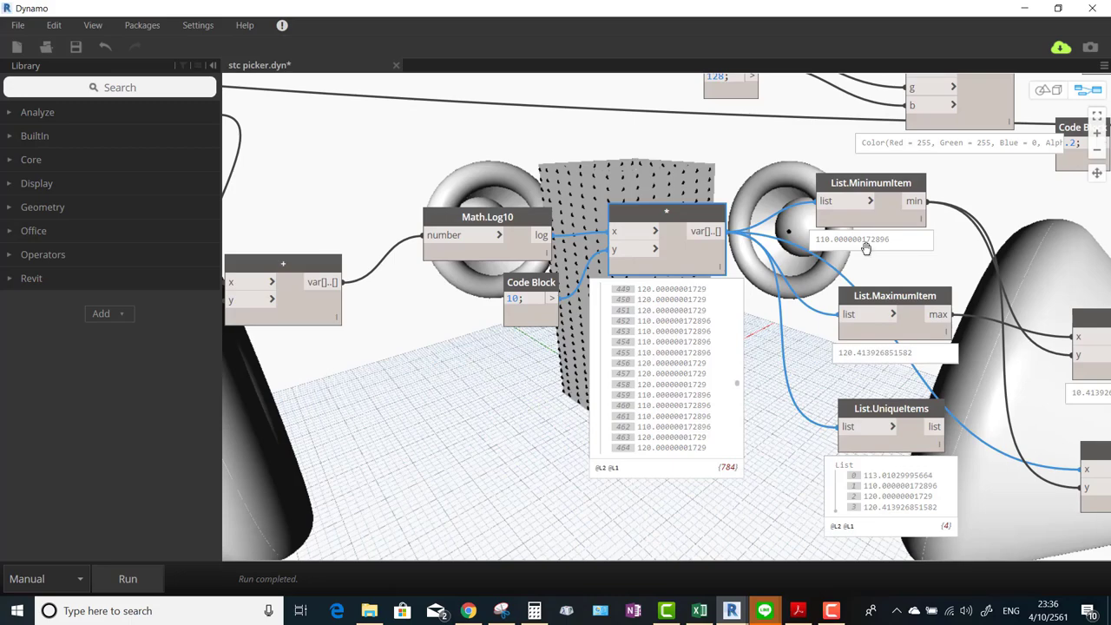
middle_drag(885, 236, 730, 317)
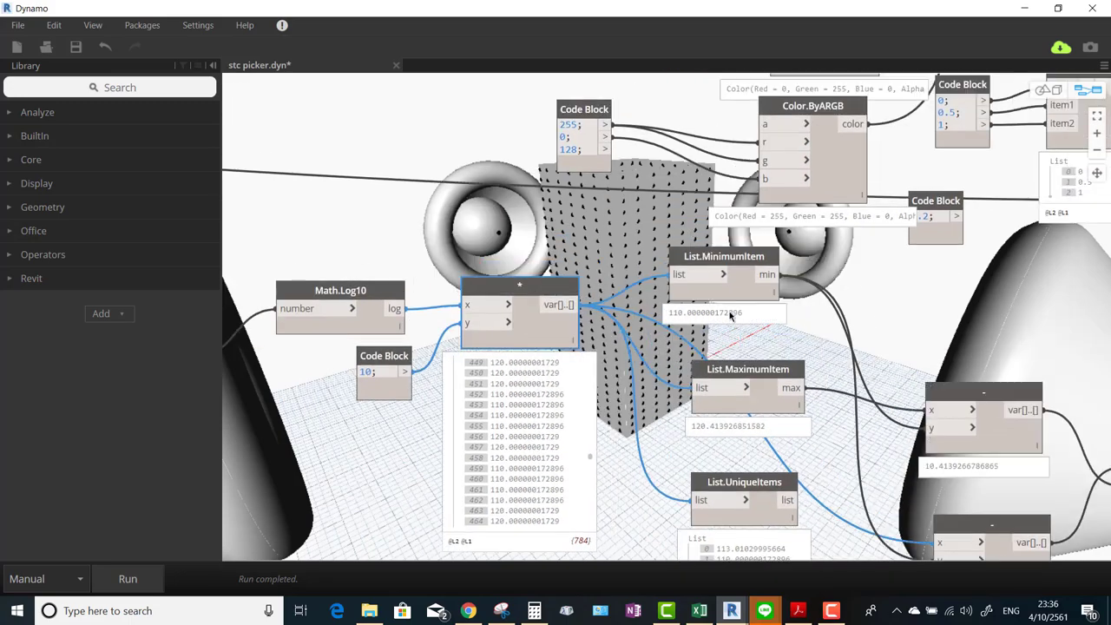
click(1055, 8)
scroll(593, 209, down, 1)
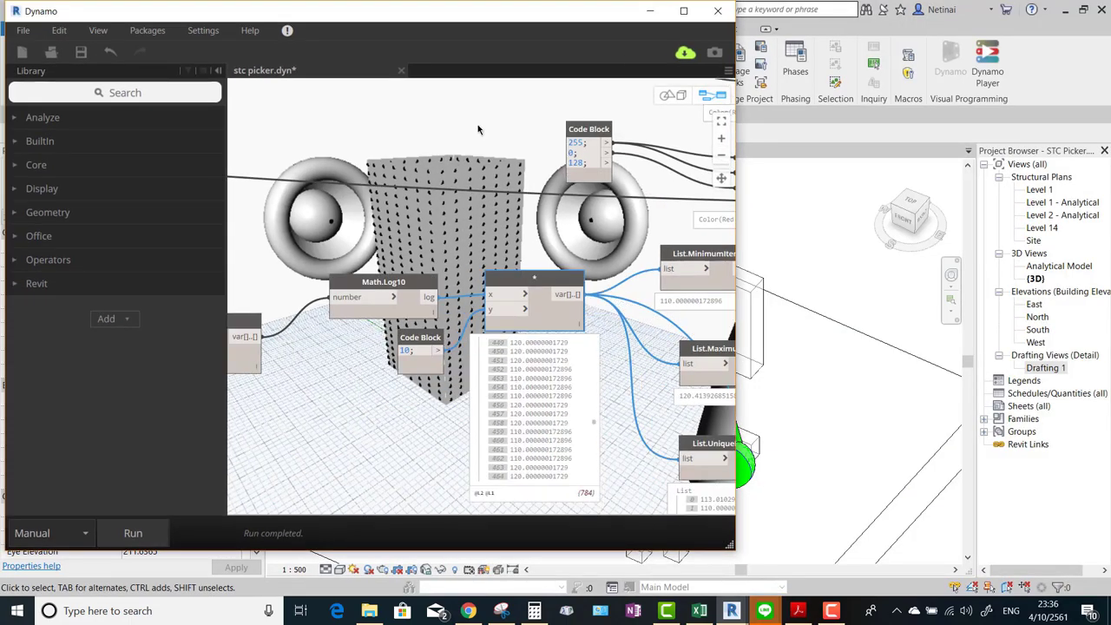